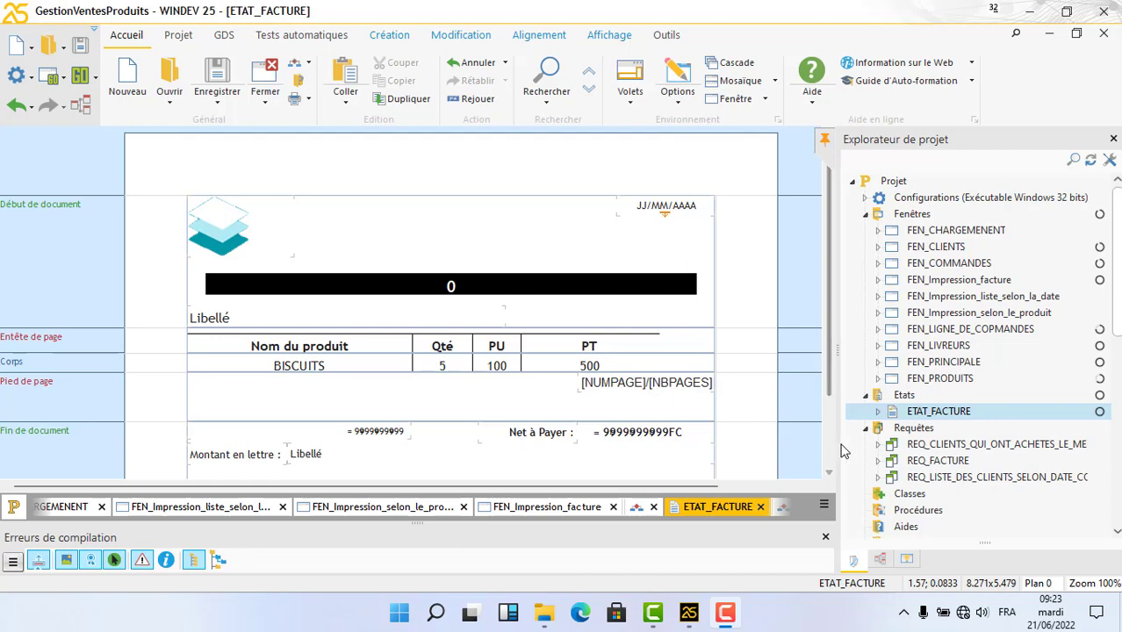
Widen the project explorer until the full query names fit, and open the FEN_PRINCIPALE window
drag(838, 445, 798, 445)
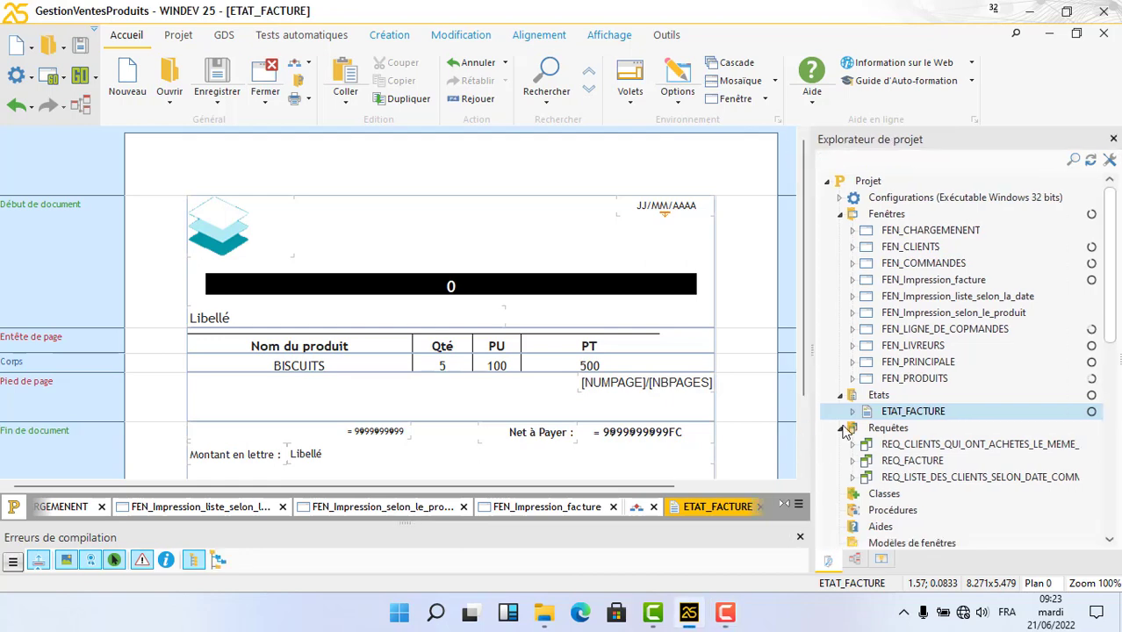
drag(813, 439, 770, 435)
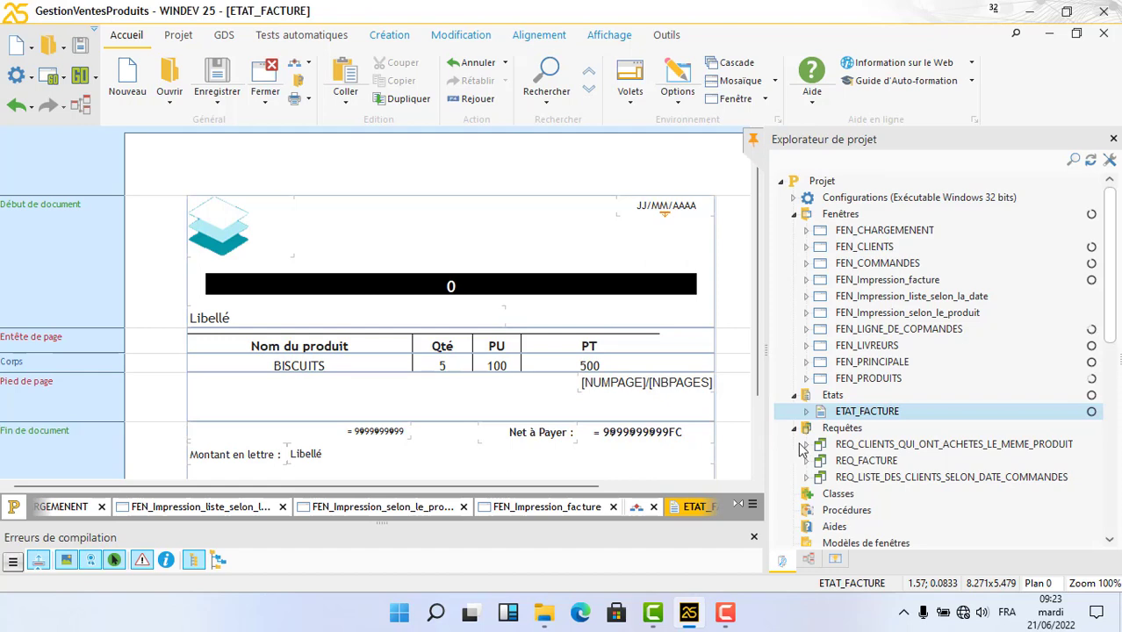
click(879, 365)
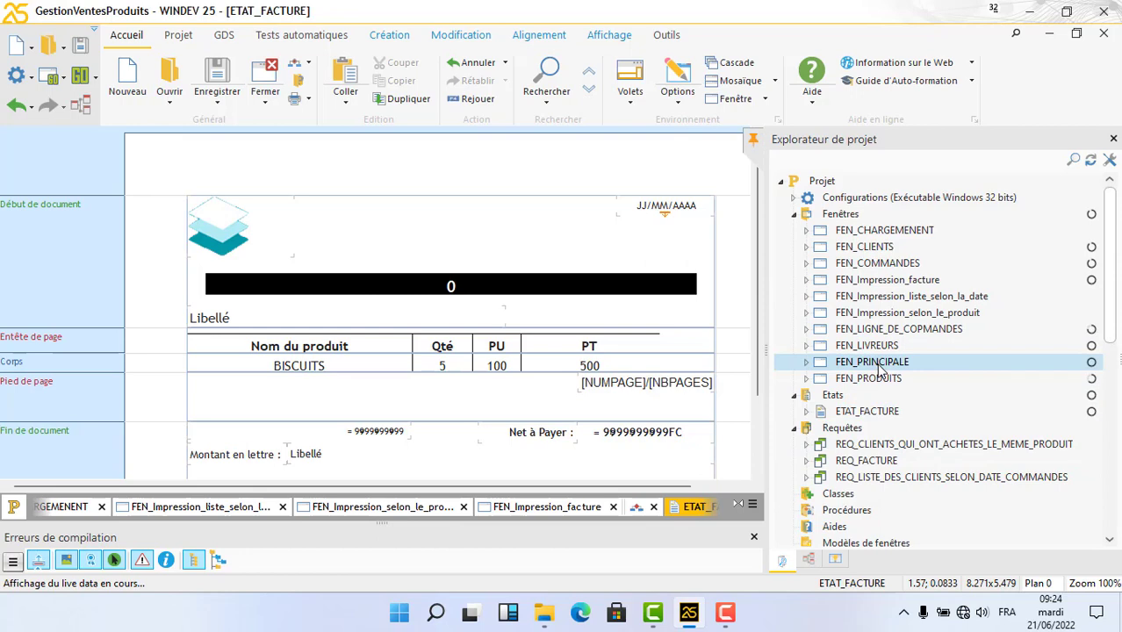
double_click(879, 364)
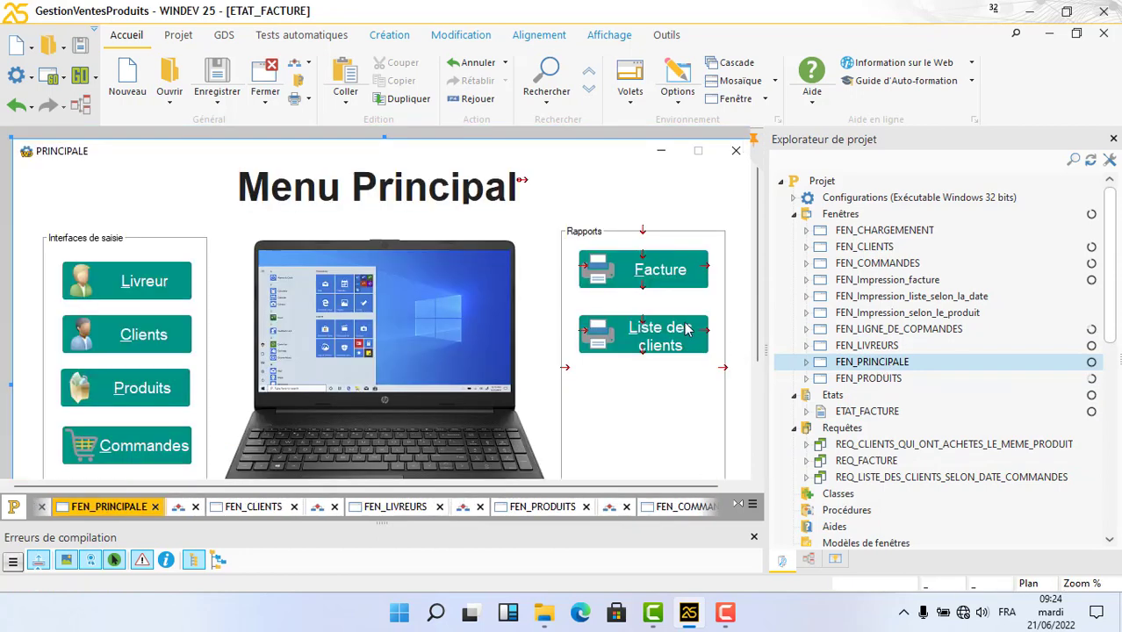
Open the query REQ_CLIENTS_QUI_ONT_ACHETES_LE_MEME_PRODUIT and test it with ParamNomProduit set to BONBON
double_click(867, 446)
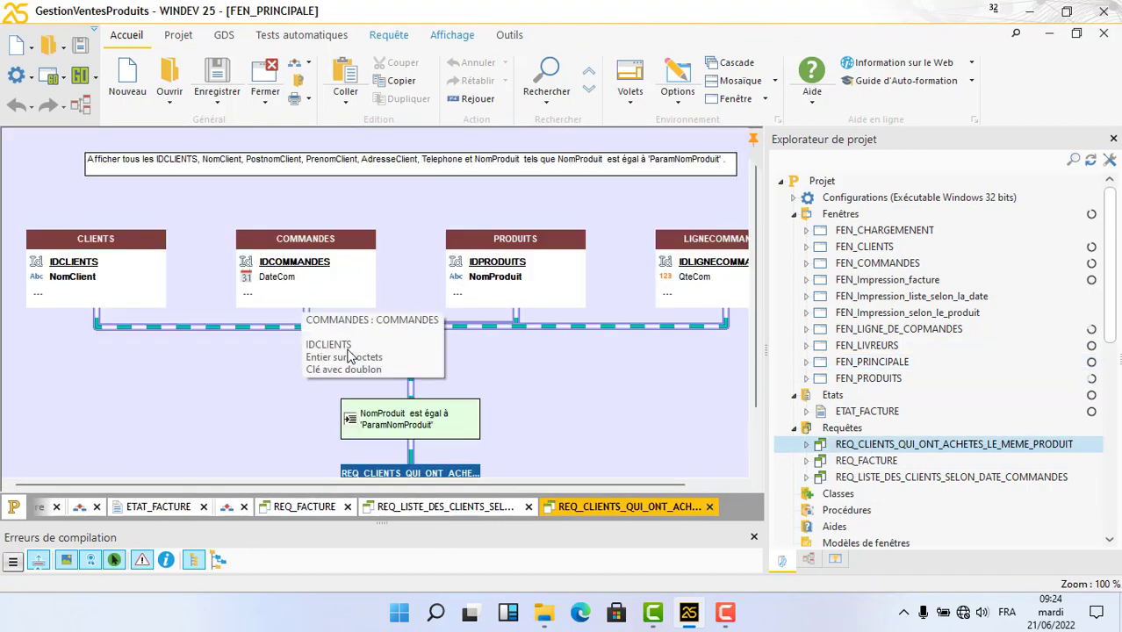
scroll(510, 409, down, 1)
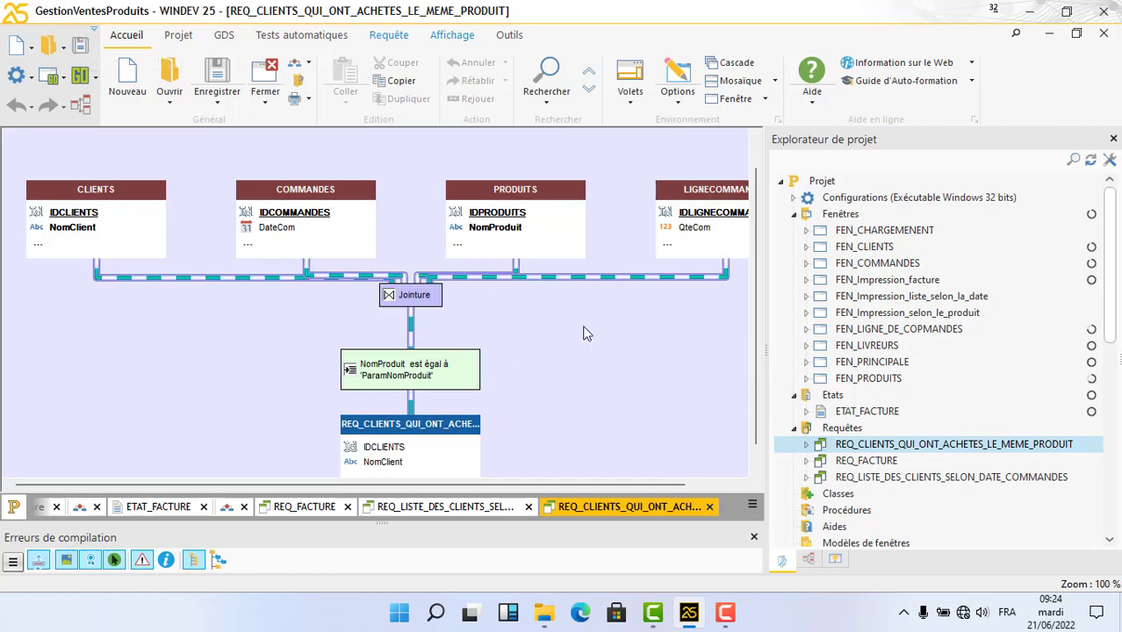
click(53, 81)
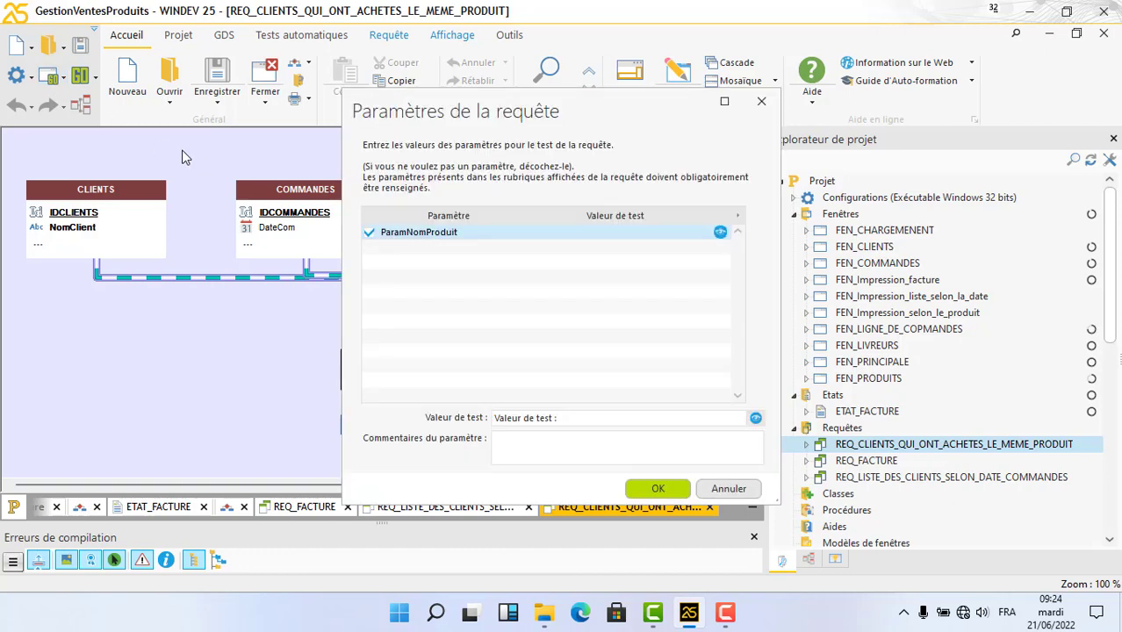
click(526, 418)
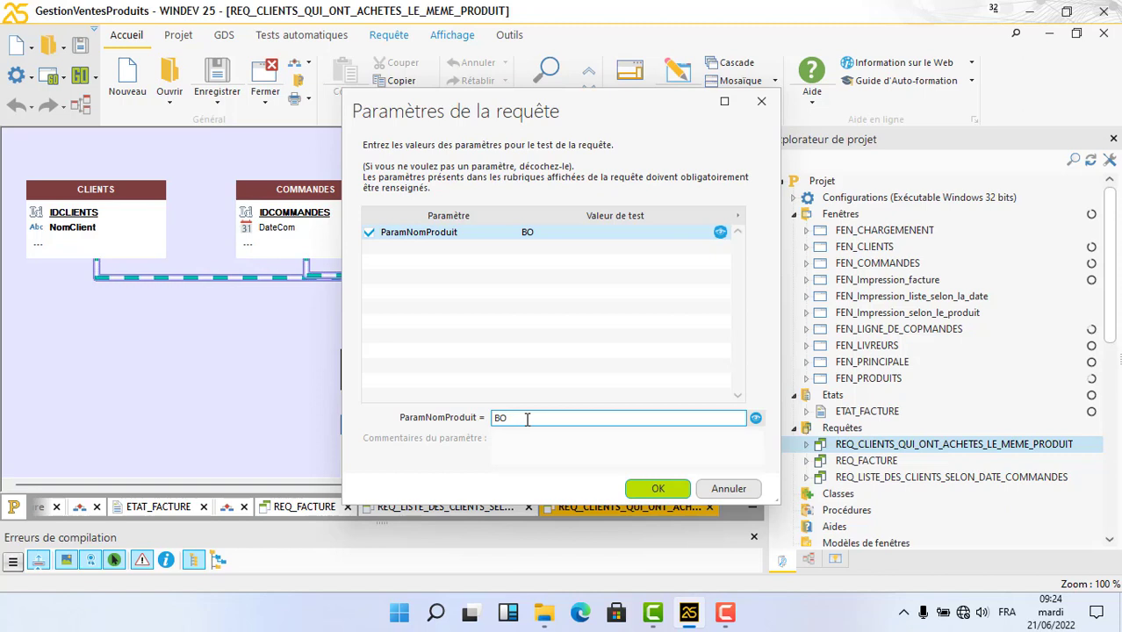
text(BONBON)
key(Return)
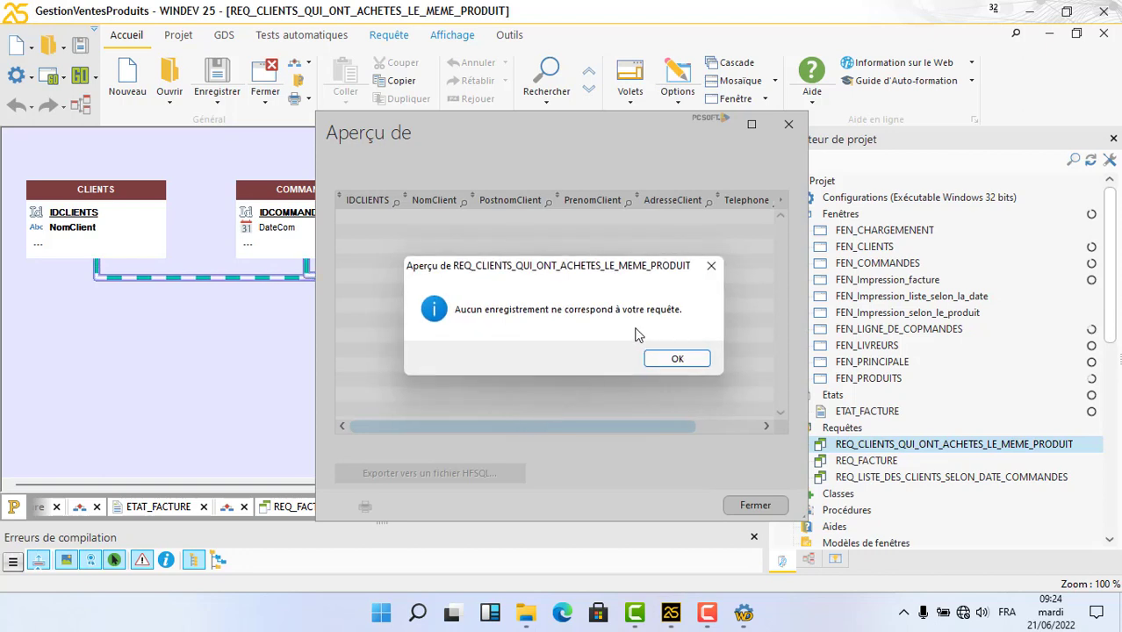
click(678, 360)
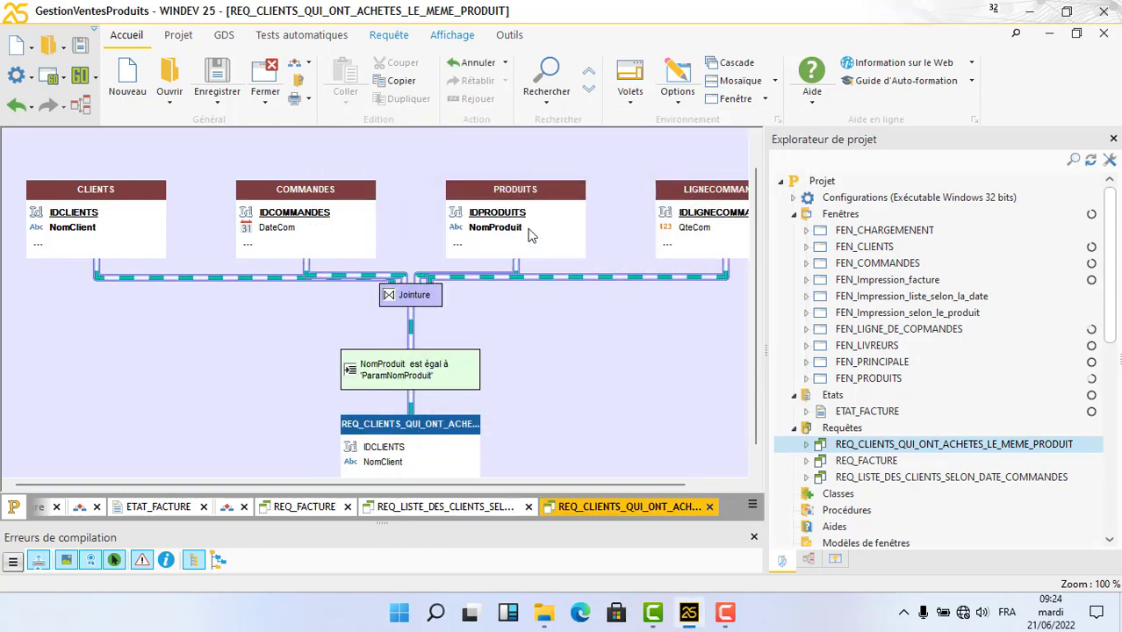
Open the project's analysis and view the records of the PRODUITS data file in WDMap
right_click(529, 230)
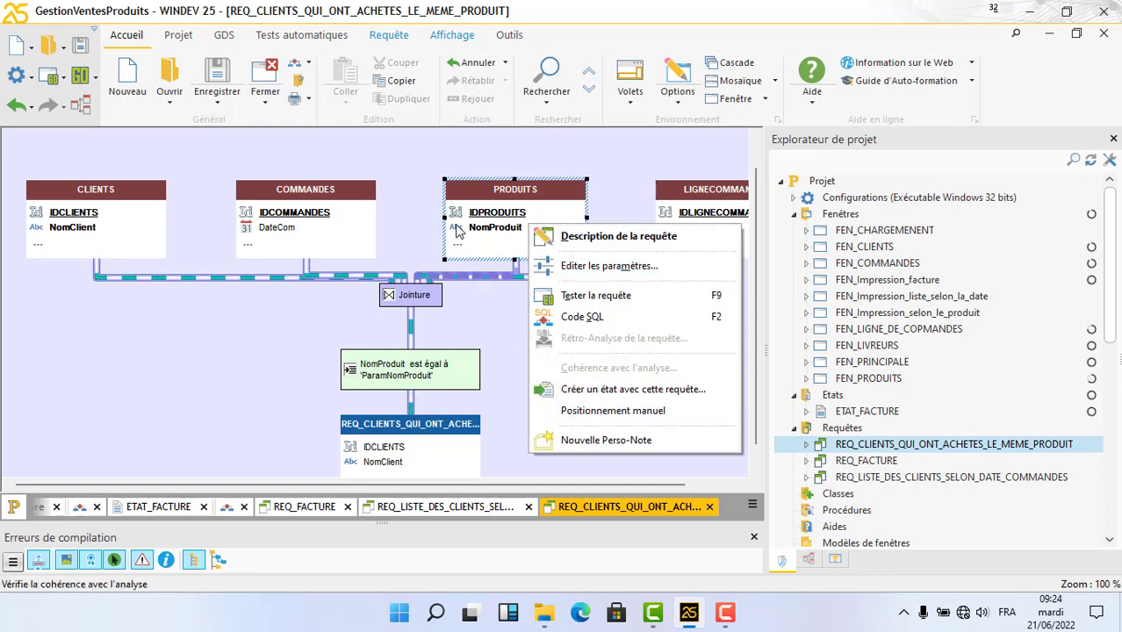
click(87, 106)
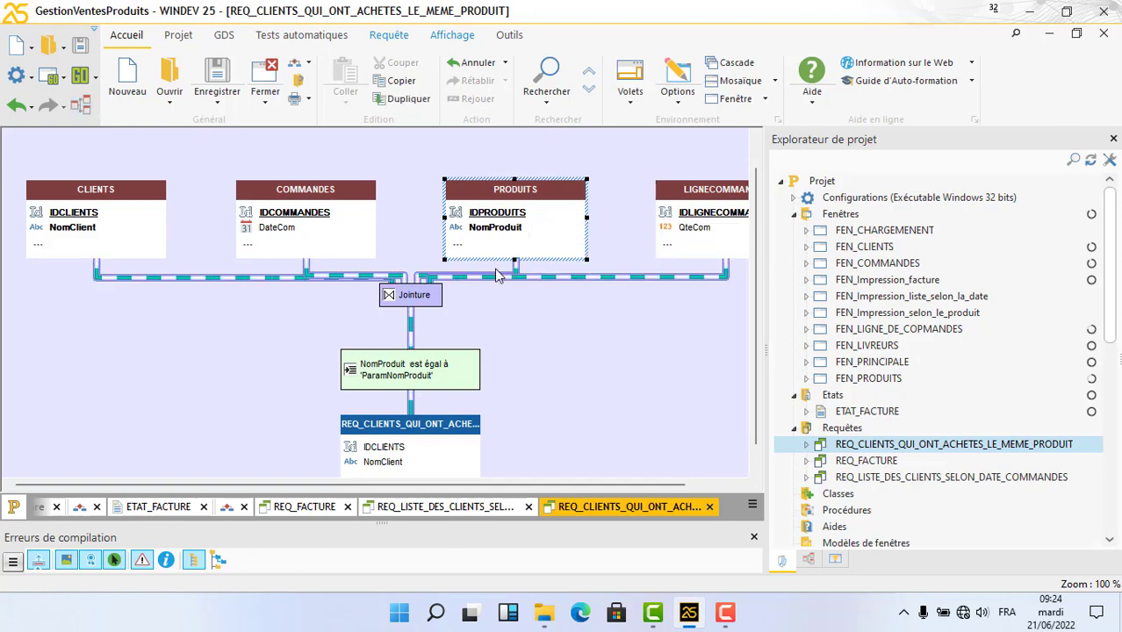
click(79, 107)
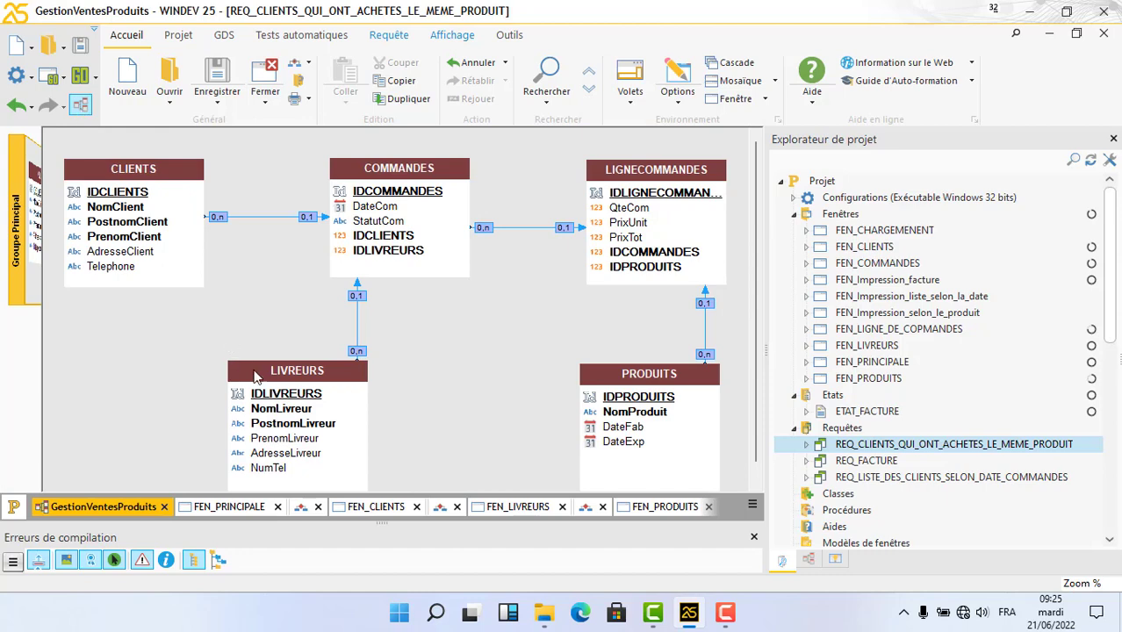
right_click(606, 383)
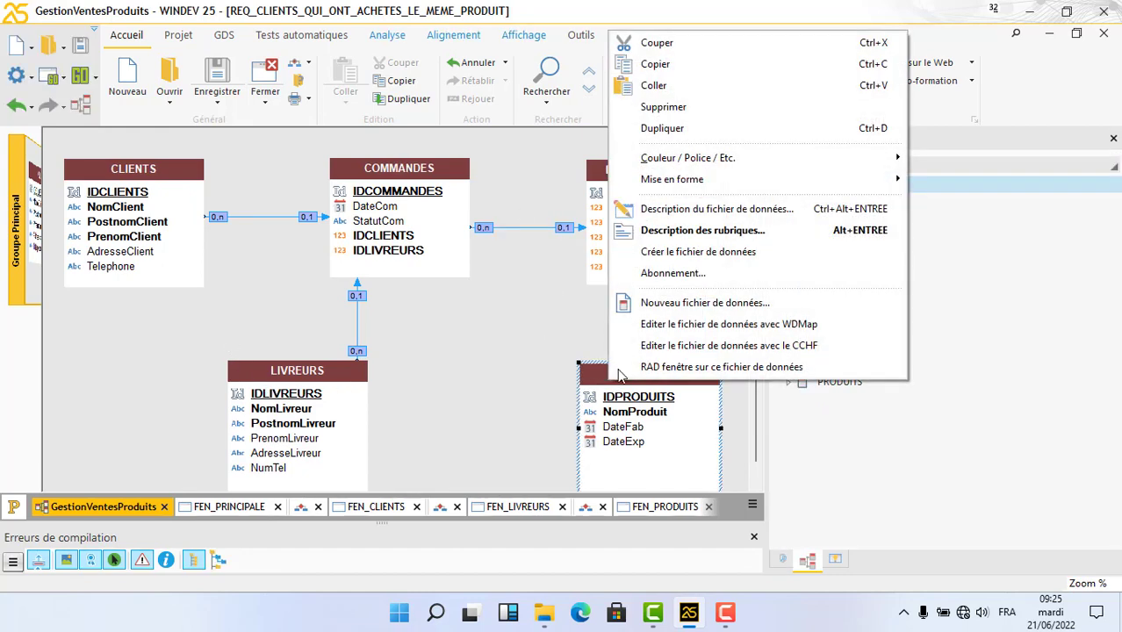
click(642, 327)
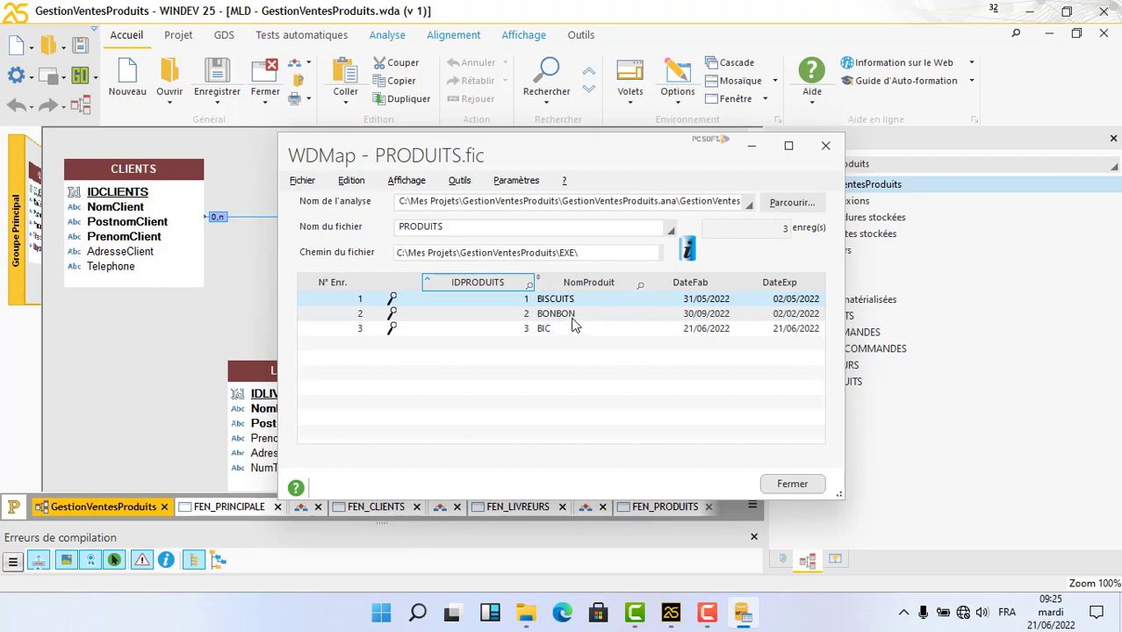
click(824, 145)
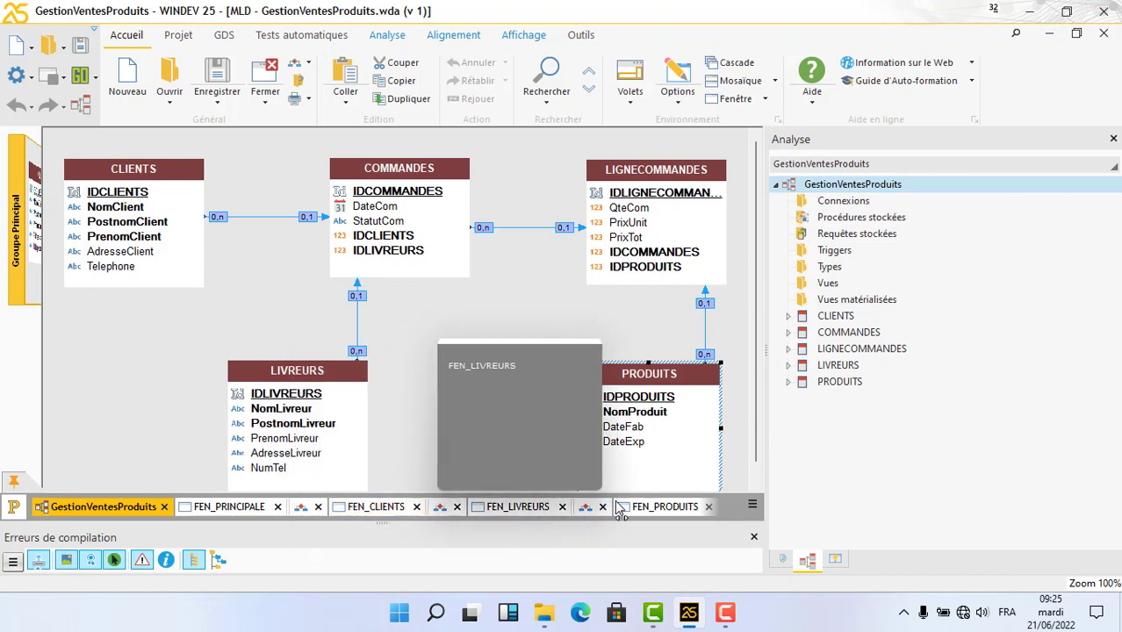
Close the open FEN_LIVREURS, FEN_PRODUITS, FEN_COMMANDES and FEN_LIGNE_DE_COPMANDES windows
click(562, 506)
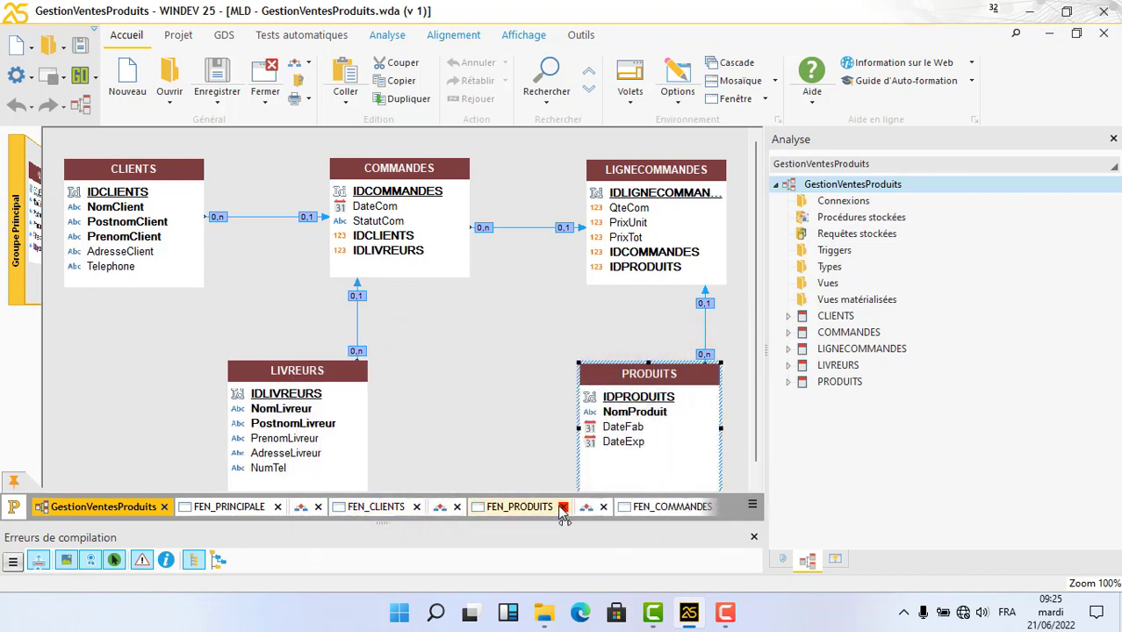
click(563, 506)
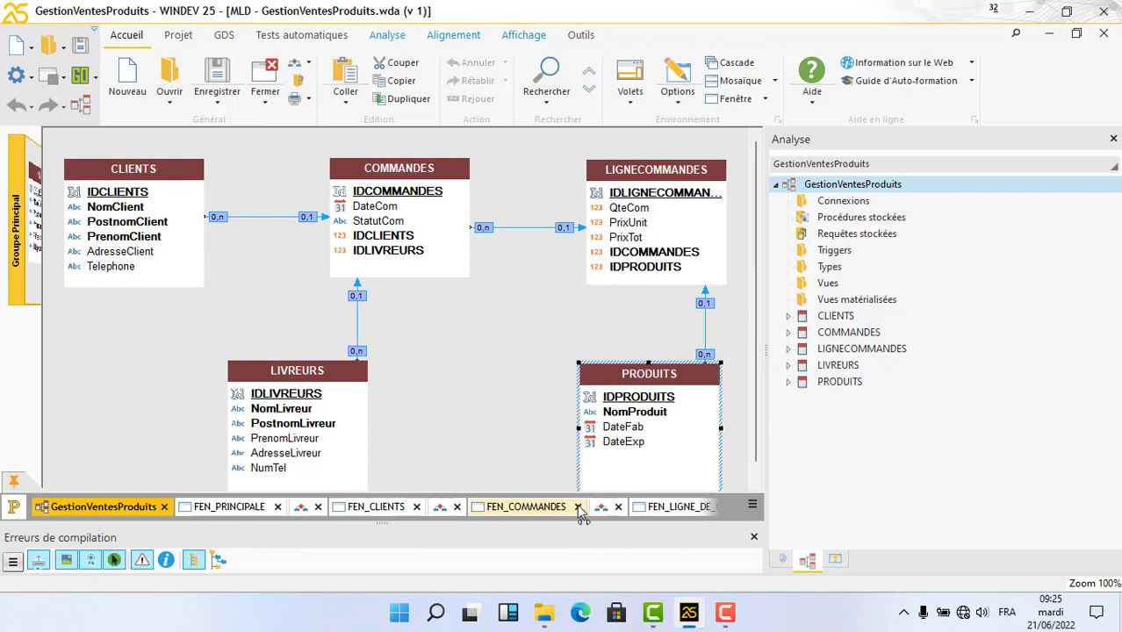
click(579, 509)
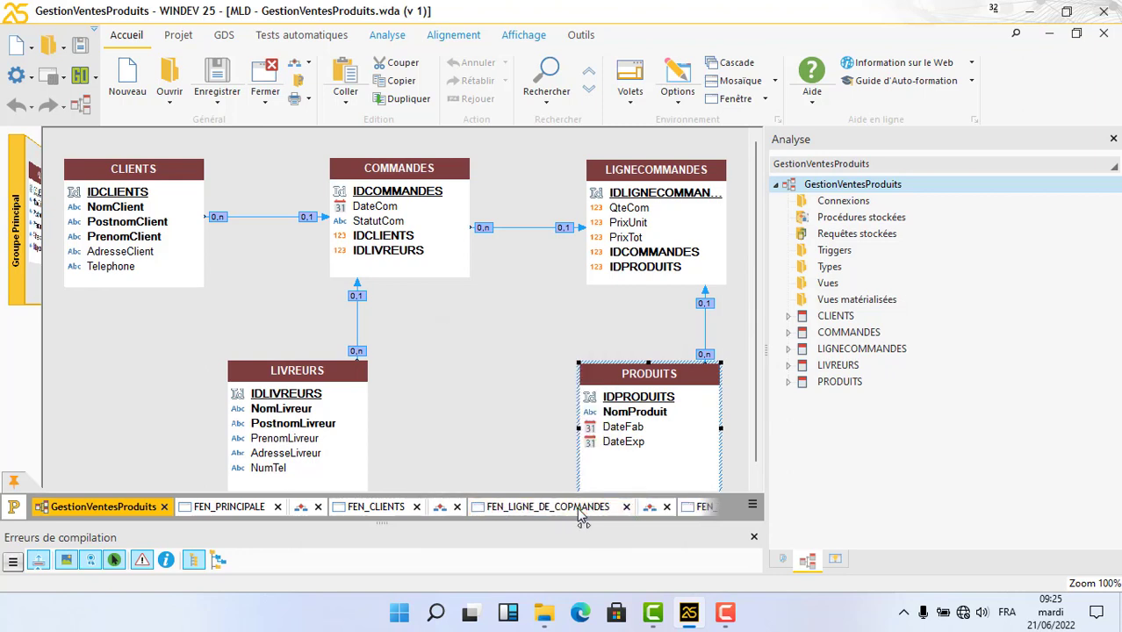
click(667, 508)
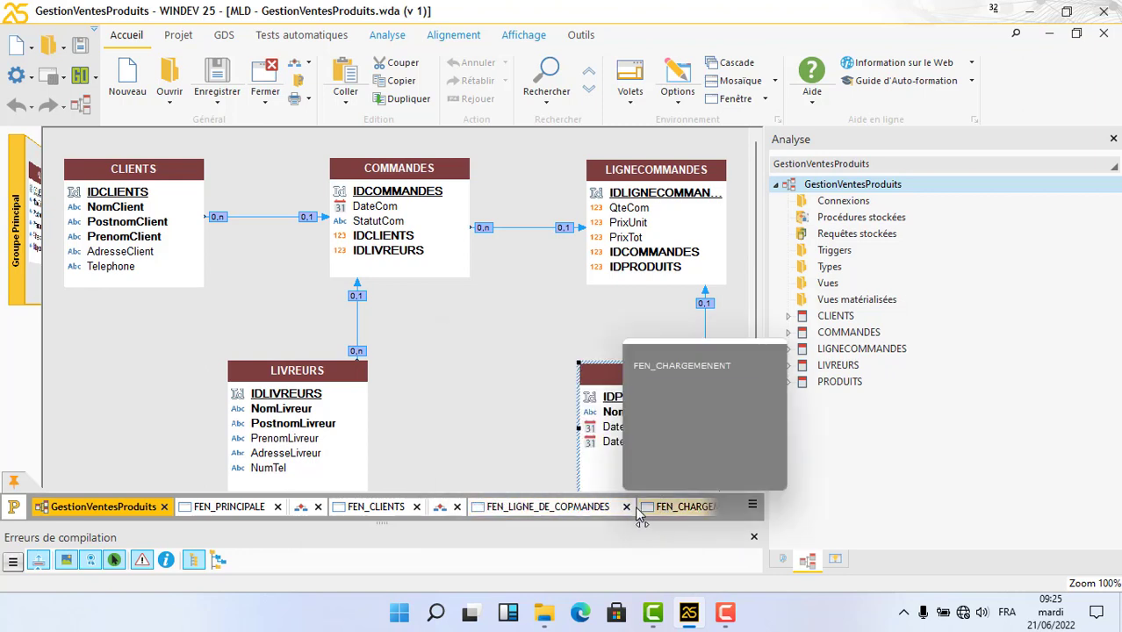
click(626, 509)
click(627, 507)
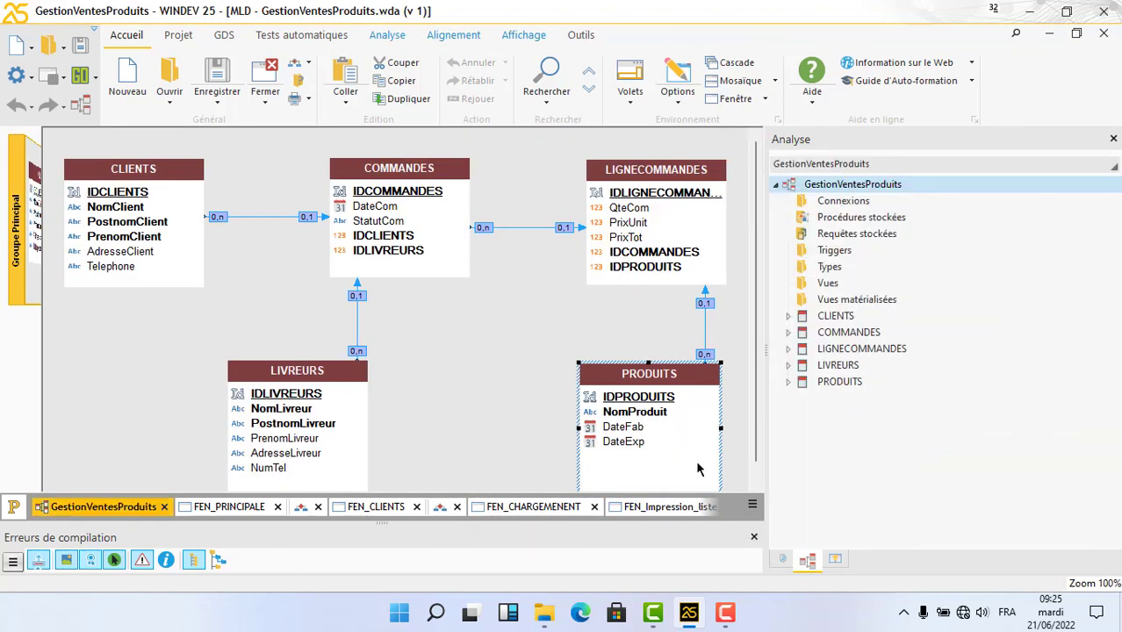
Return to REQ_CLIENTS_QUI_ONT_ACHETES_LE_MEME_PRODUIT and test it with ParamNomProduit set to BIC
click(552, 506)
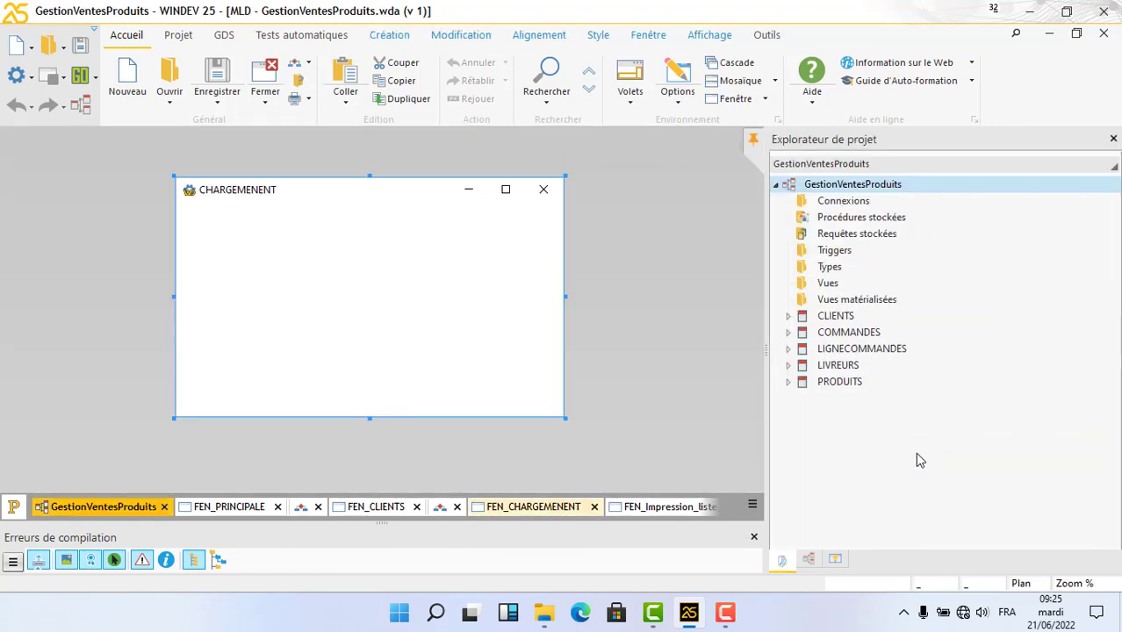
double_click(915, 447)
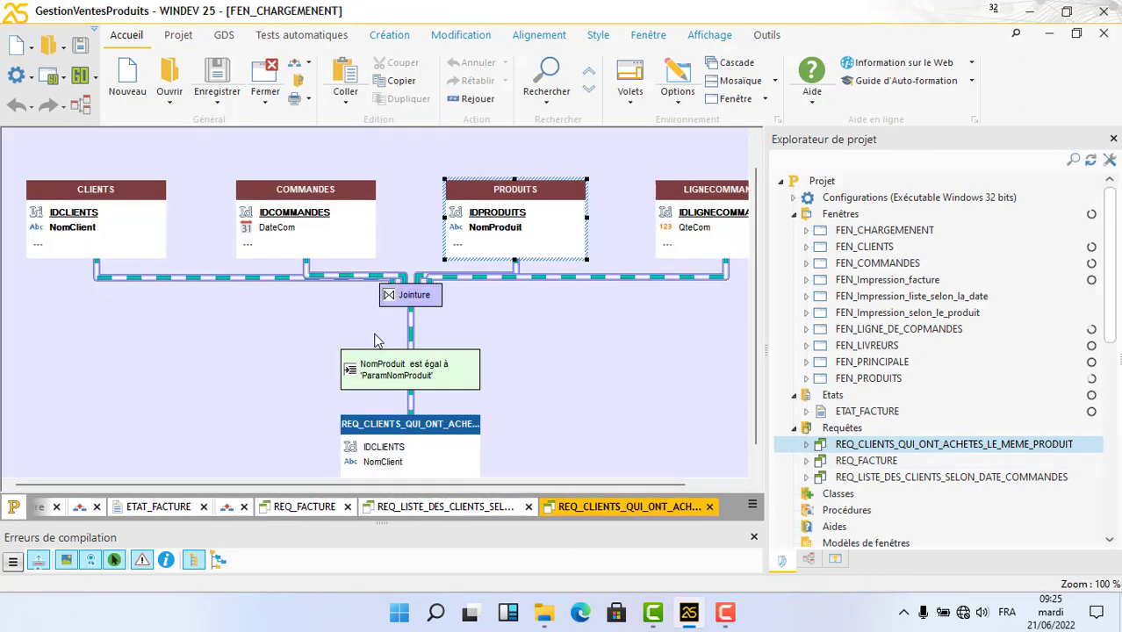
click(50, 77)
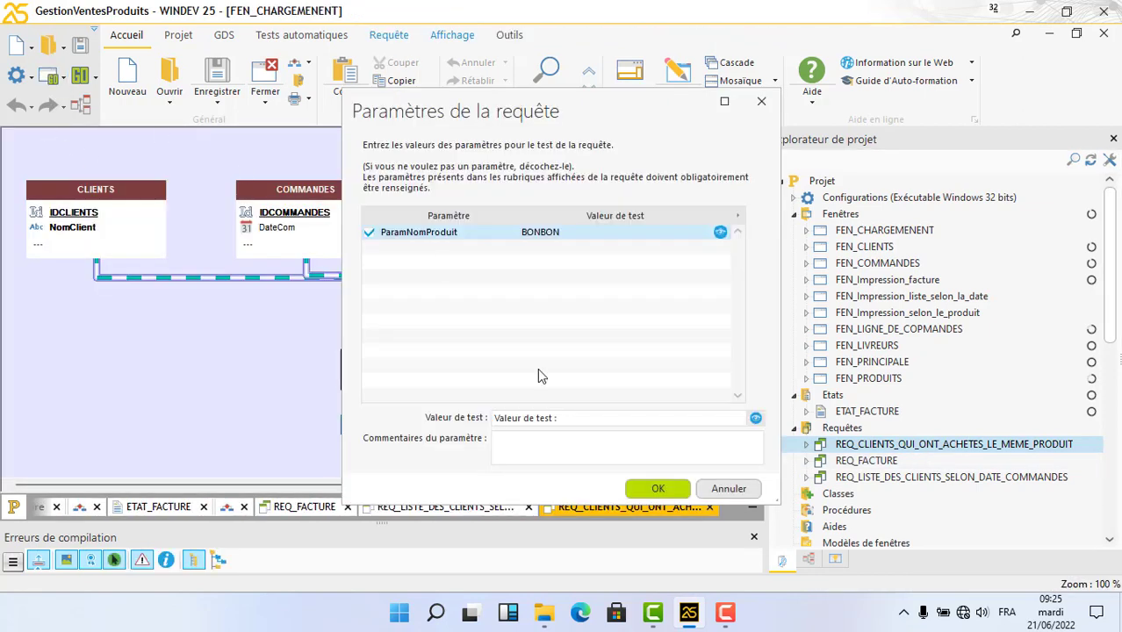
double_click(544, 418)
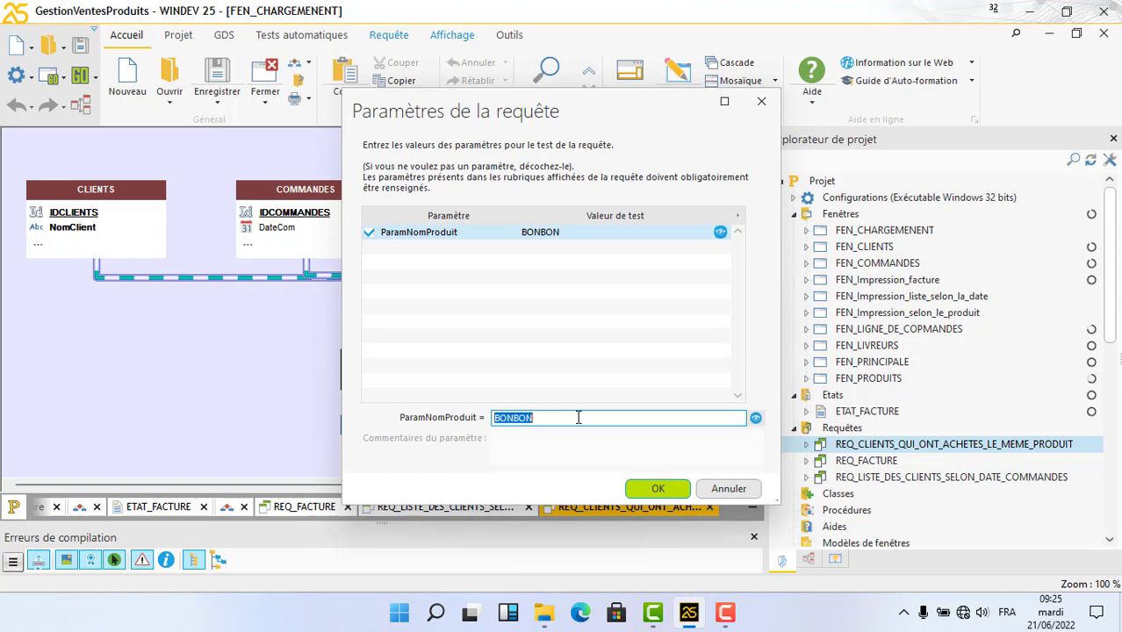
text(BIC)
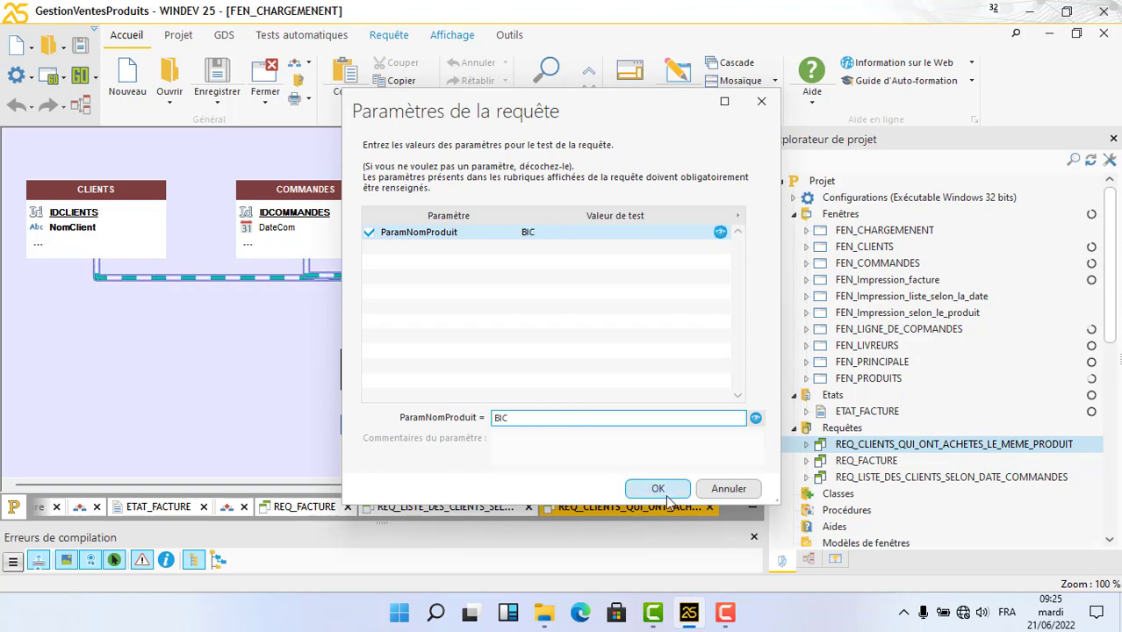
click(665, 497)
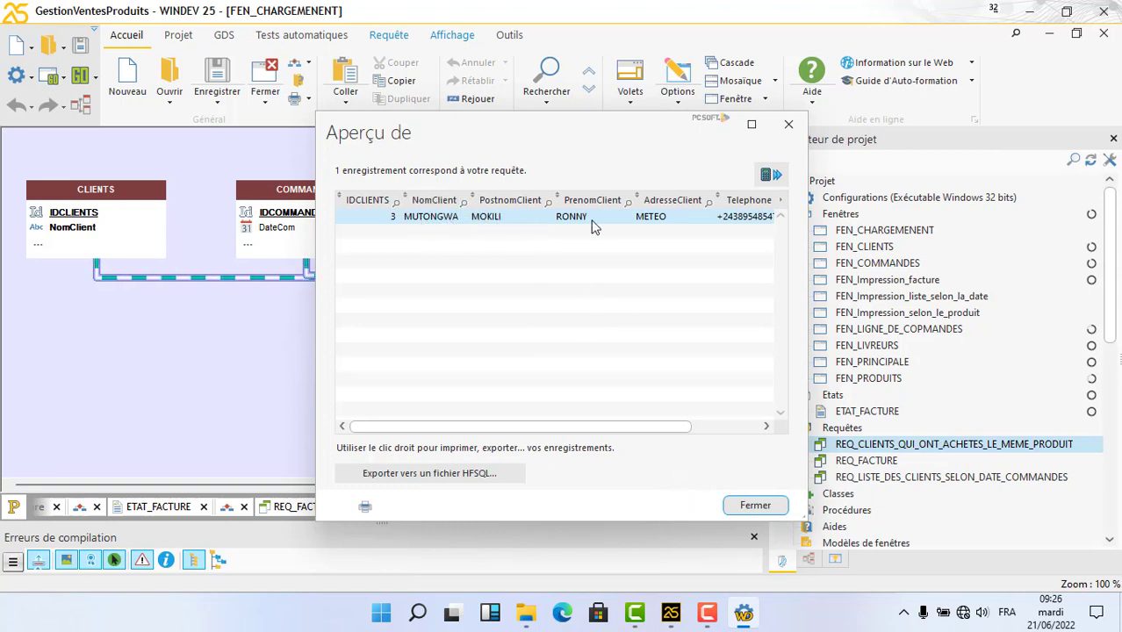
Examine all columns of the query preview, from the client ID to the product name, and close the preview
drag(599, 431, 771, 426)
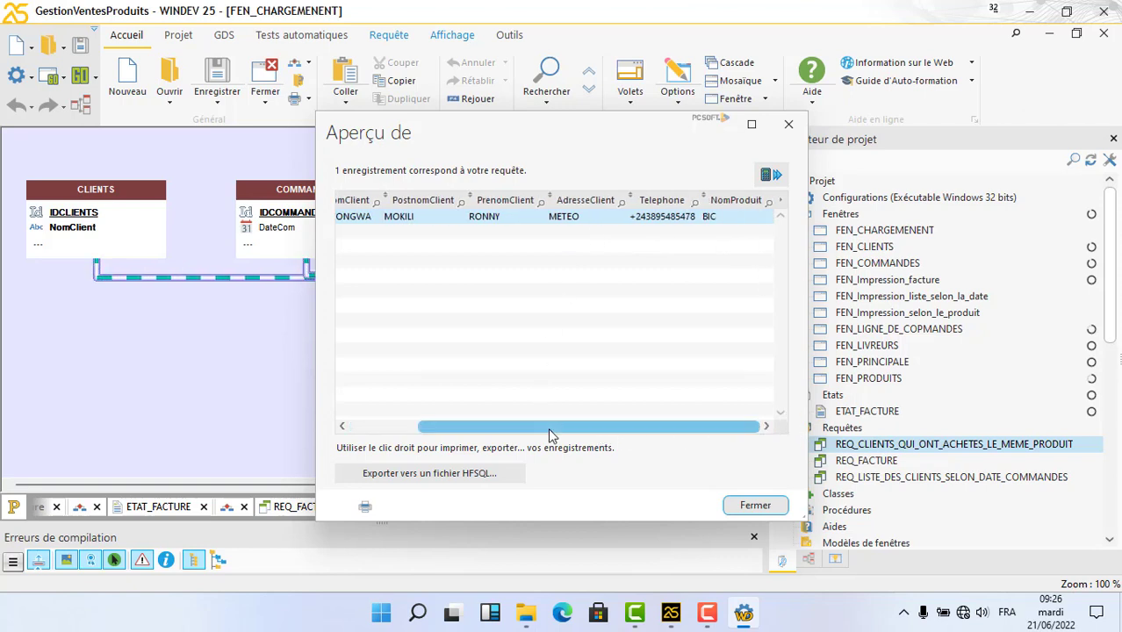
drag(548, 428, 727, 445)
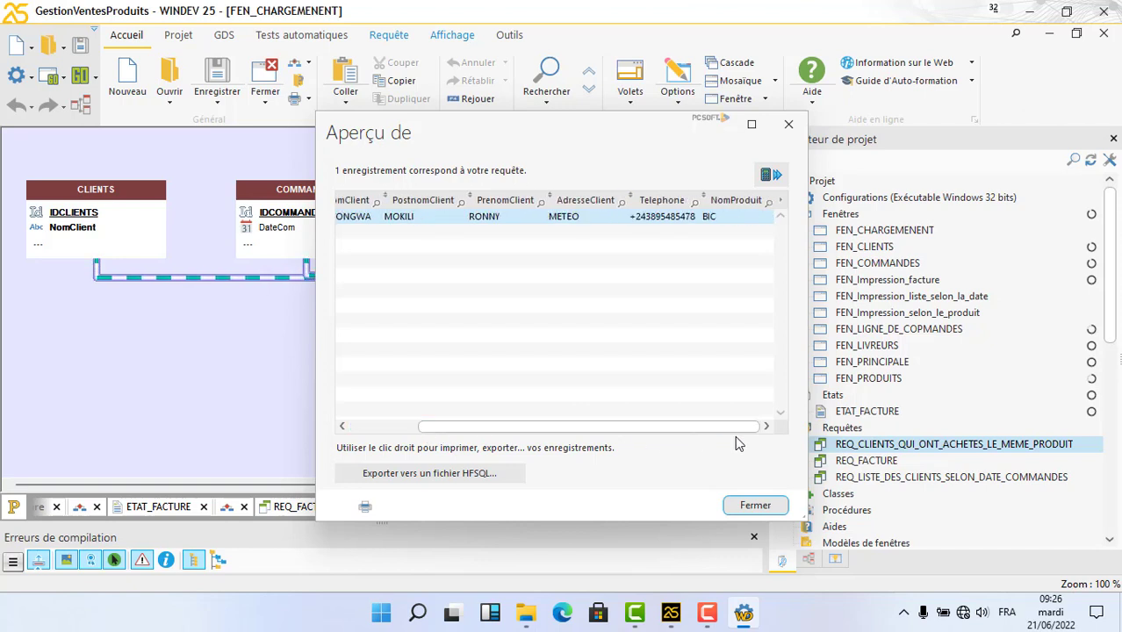
drag(452, 427, 383, 420)
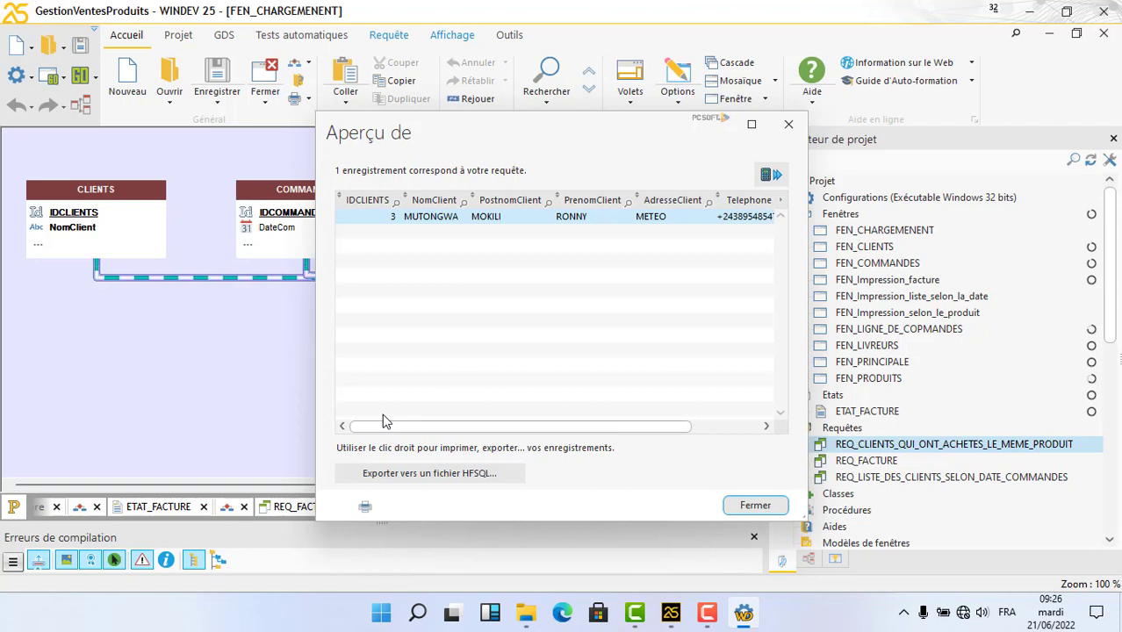
drag(383, 416, 676, 439)
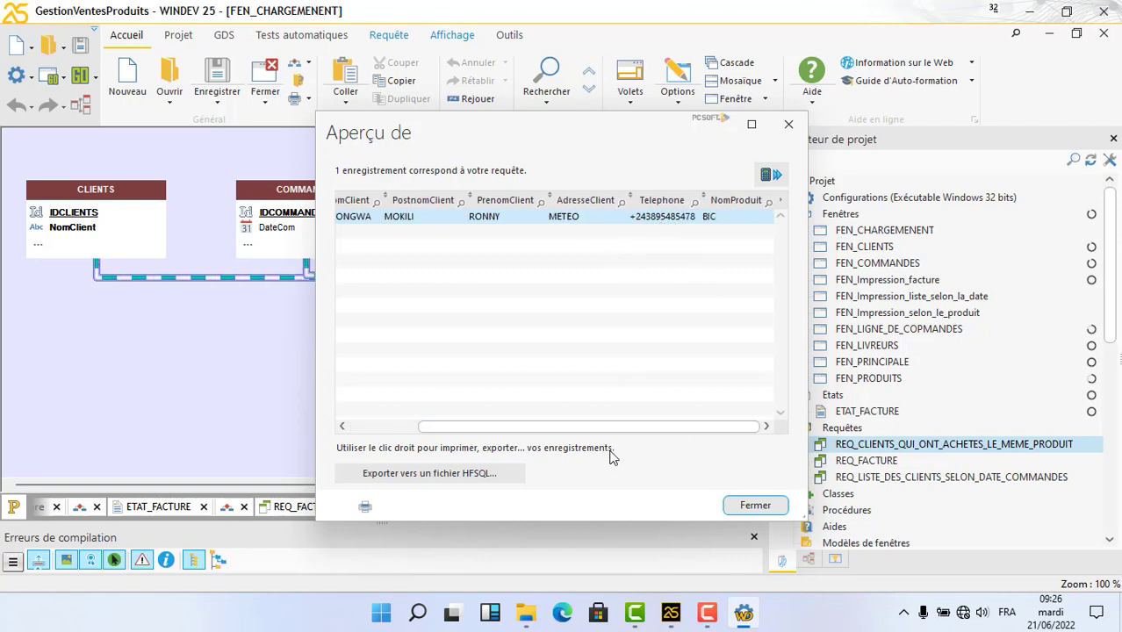
drag(637, 427, 568, 427)
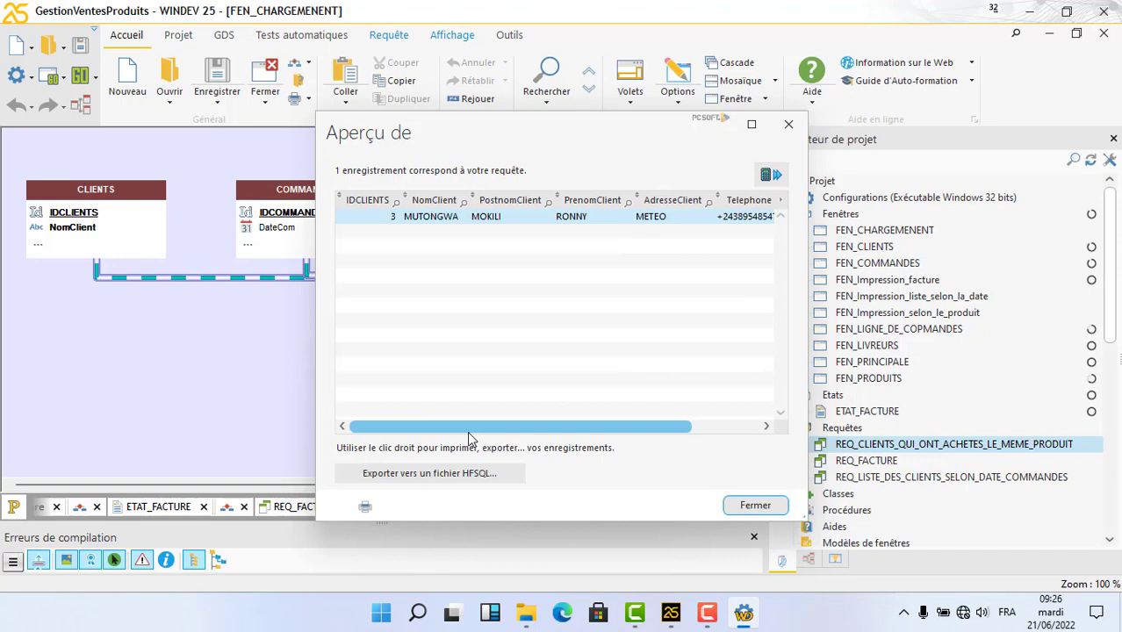
click(751, 508)
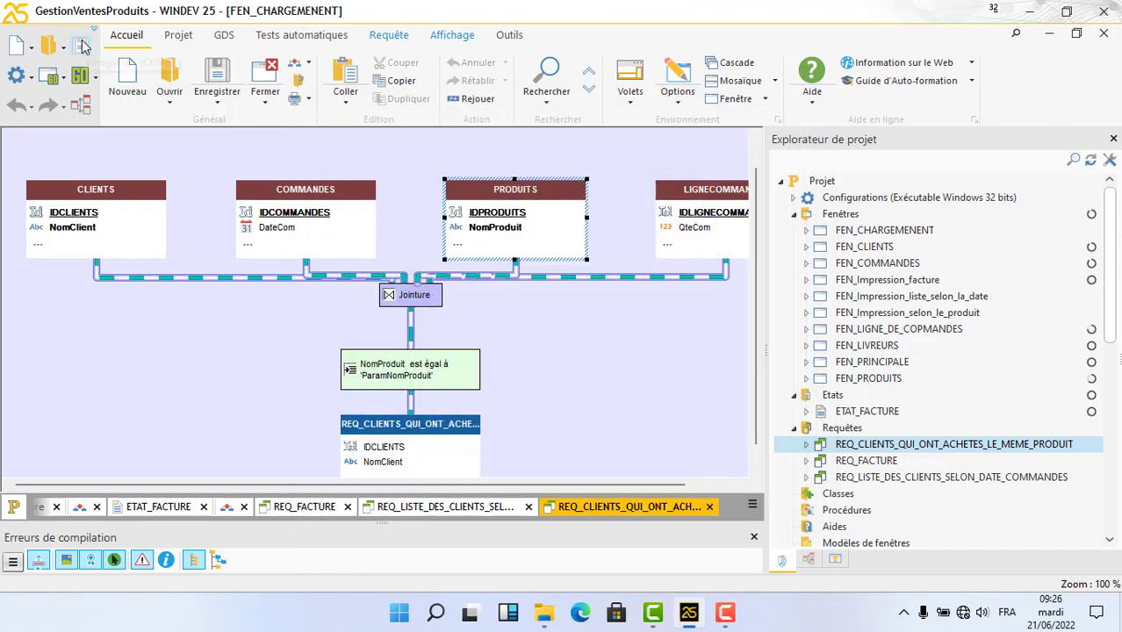
Test the query with ParamNomProduit set to BISCUIT and dismiss the preview message
click(50, 81)
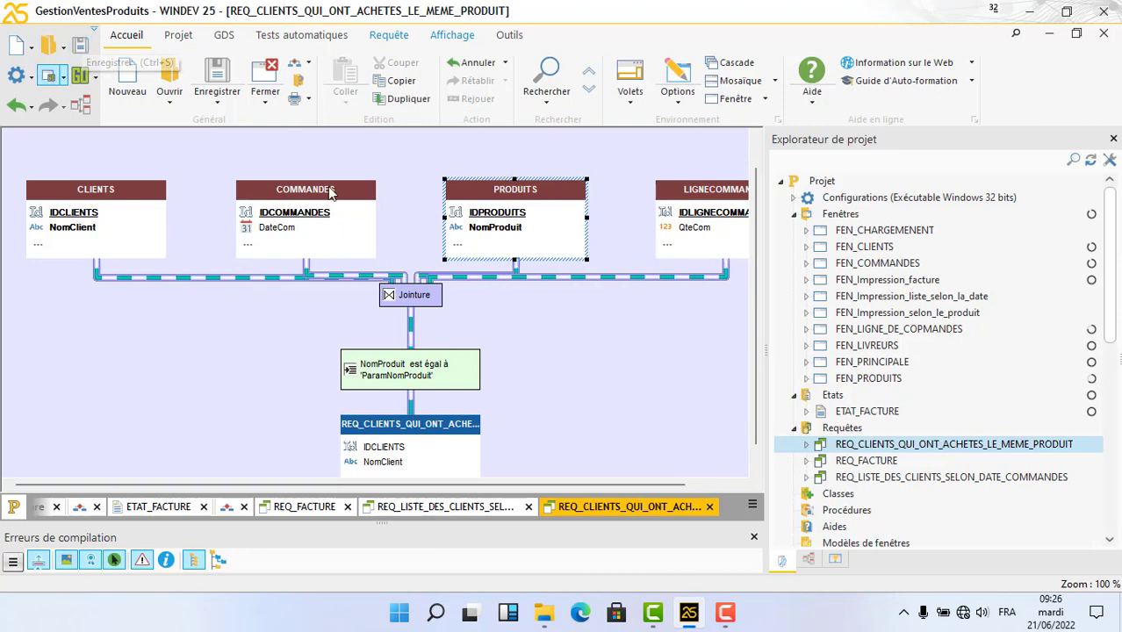
drag(573, 419, 517, 407)
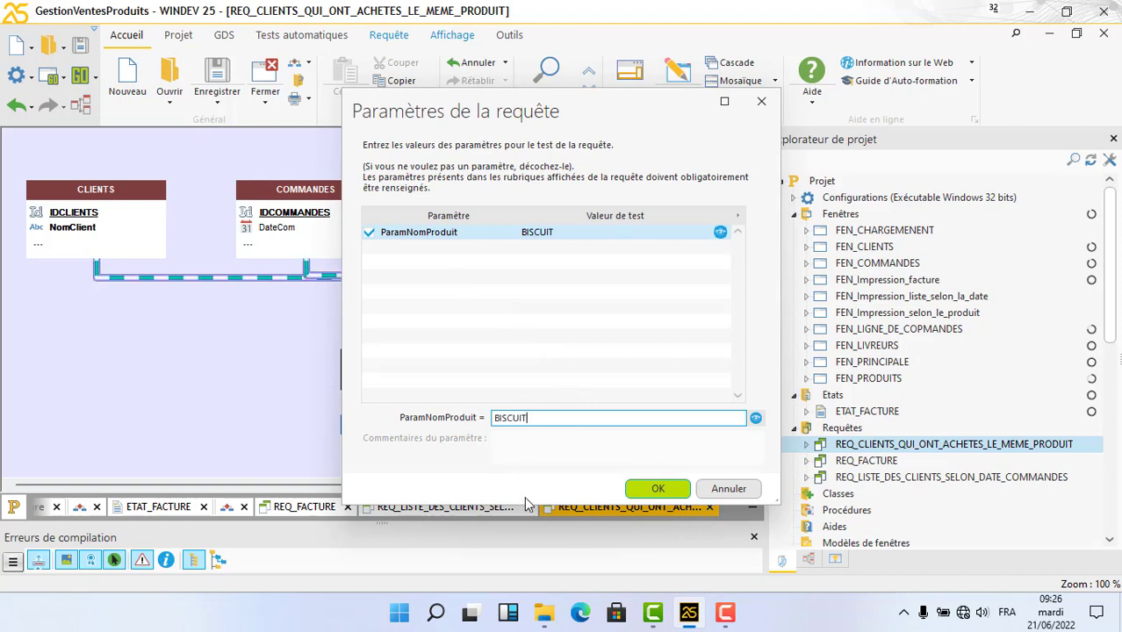
click(659, 488)
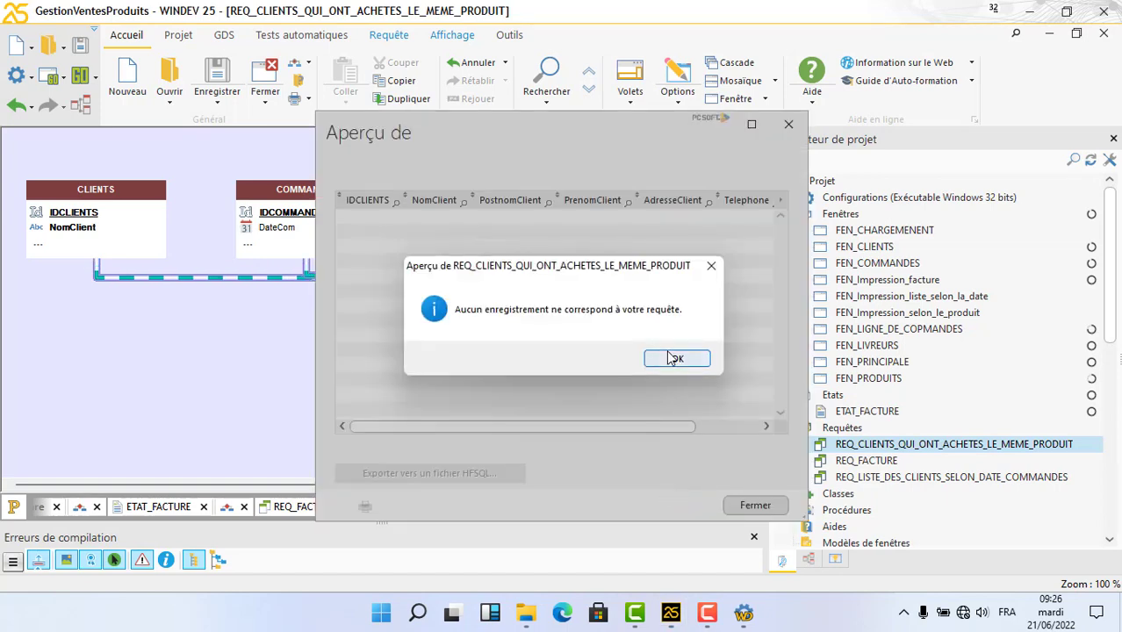
click(671, 357)
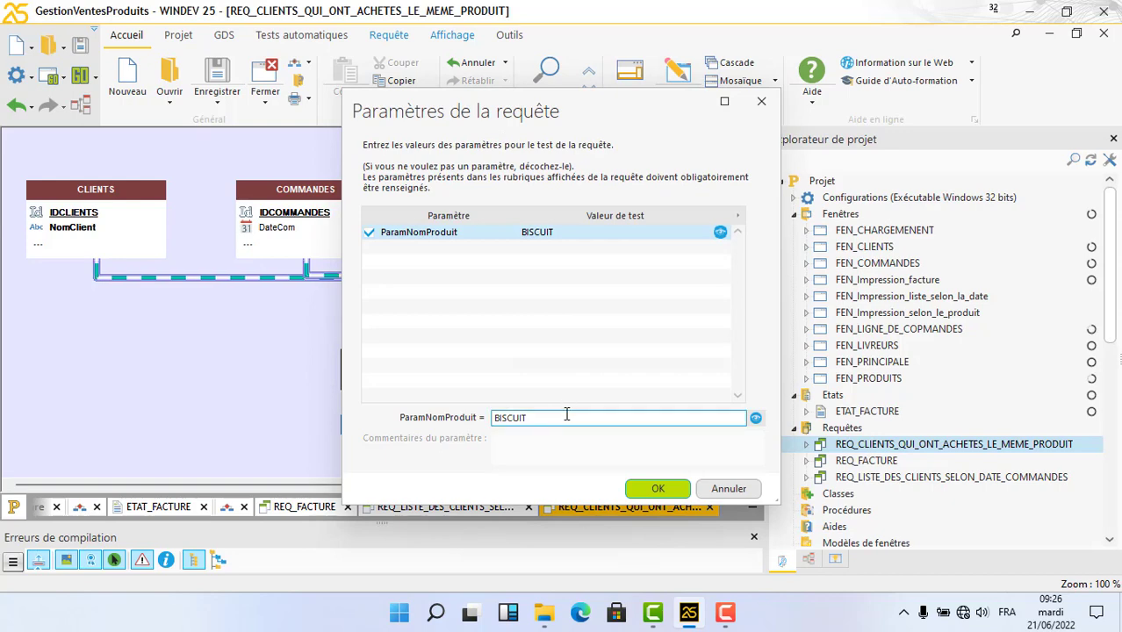
Test the query with ParamNomProduit set to BISCUITS, examine the preview columns through NomProduit, and close the preview
click(562, 417)
click(563, 419)
text(S)
click(657, 488)
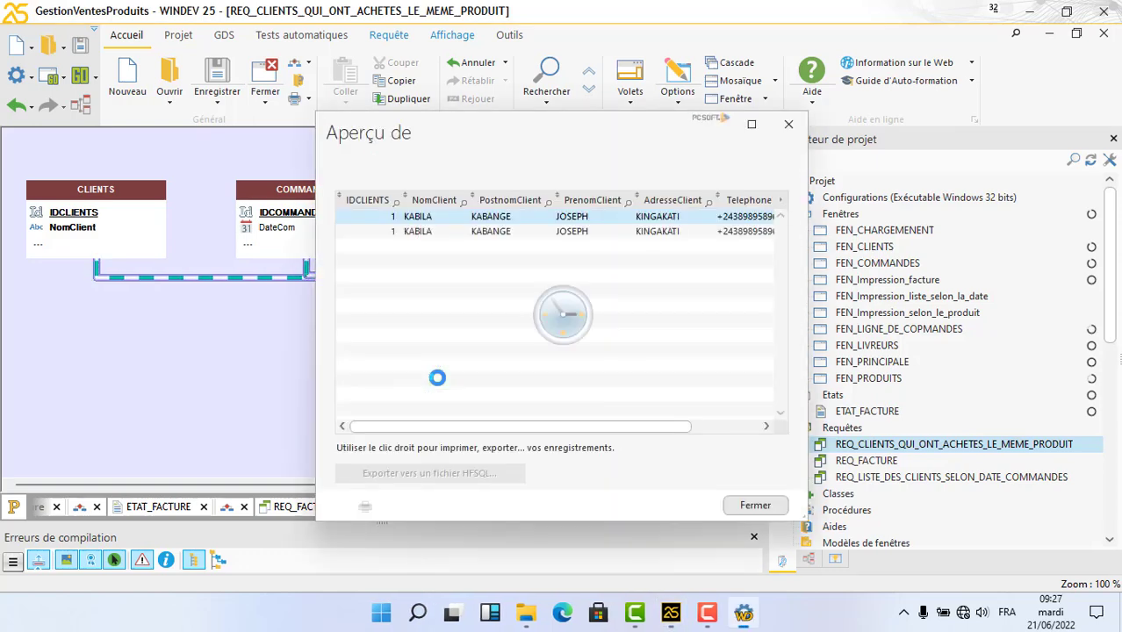
drag(517, 431, 732, 429)
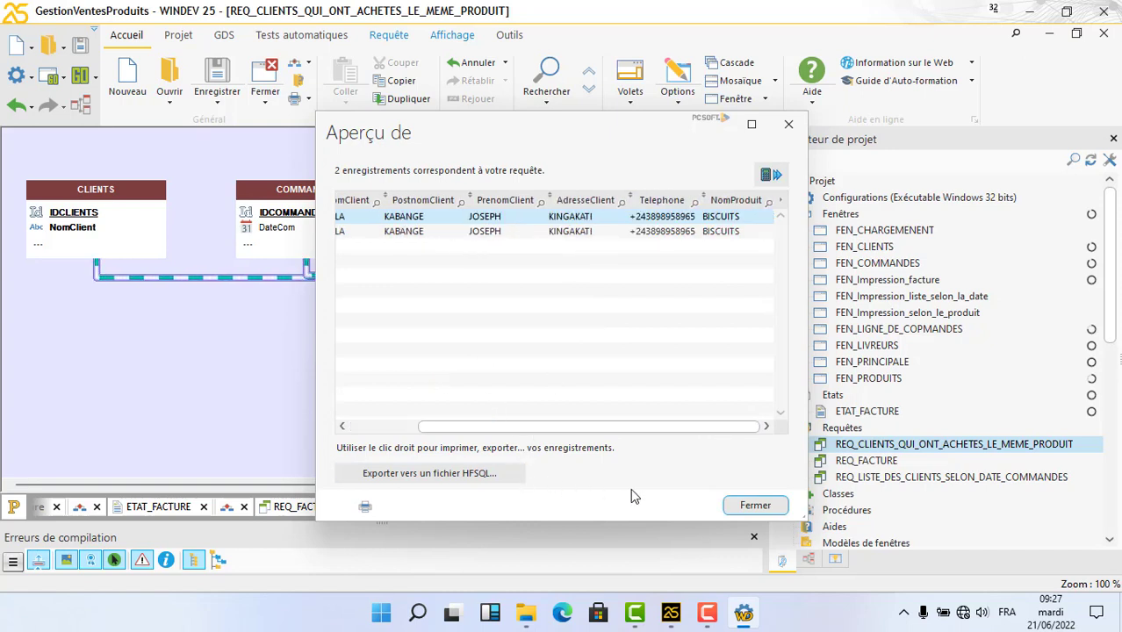
key(Escape)
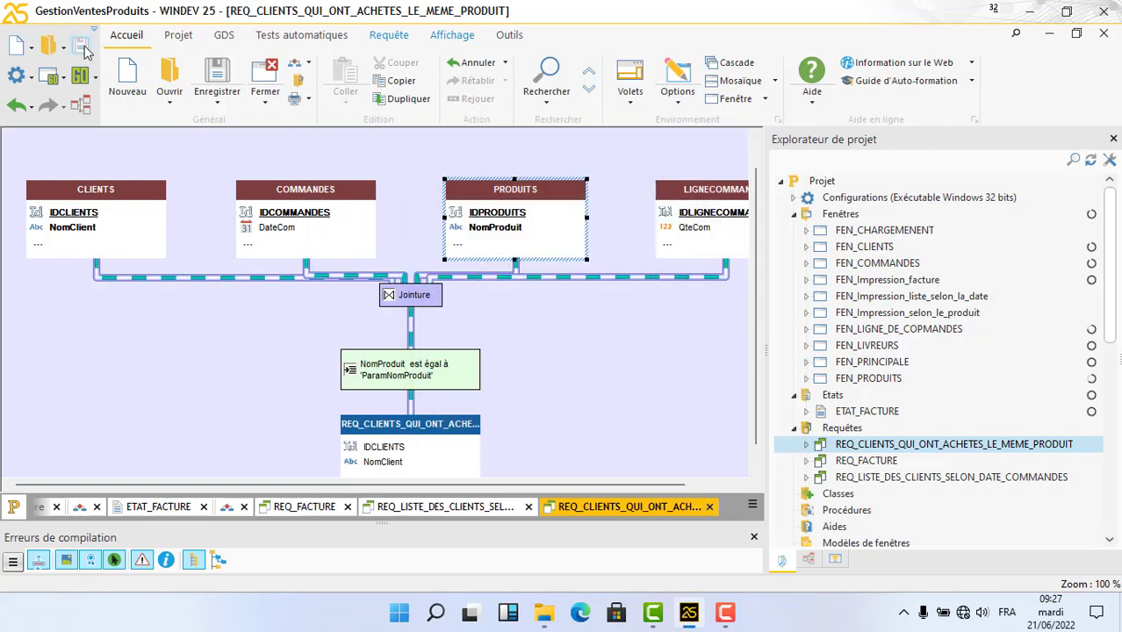
Create a report from this query using the Tableau type, without any ruptures
right_click(105, 324)
right_click(51, 282)
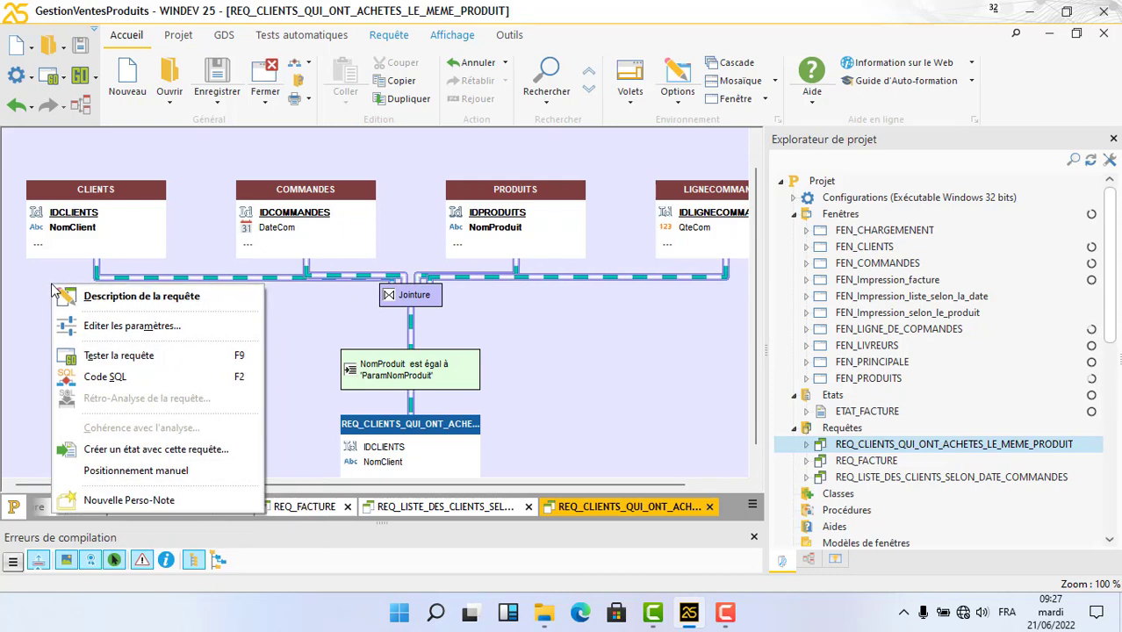
right_click(303, 165)
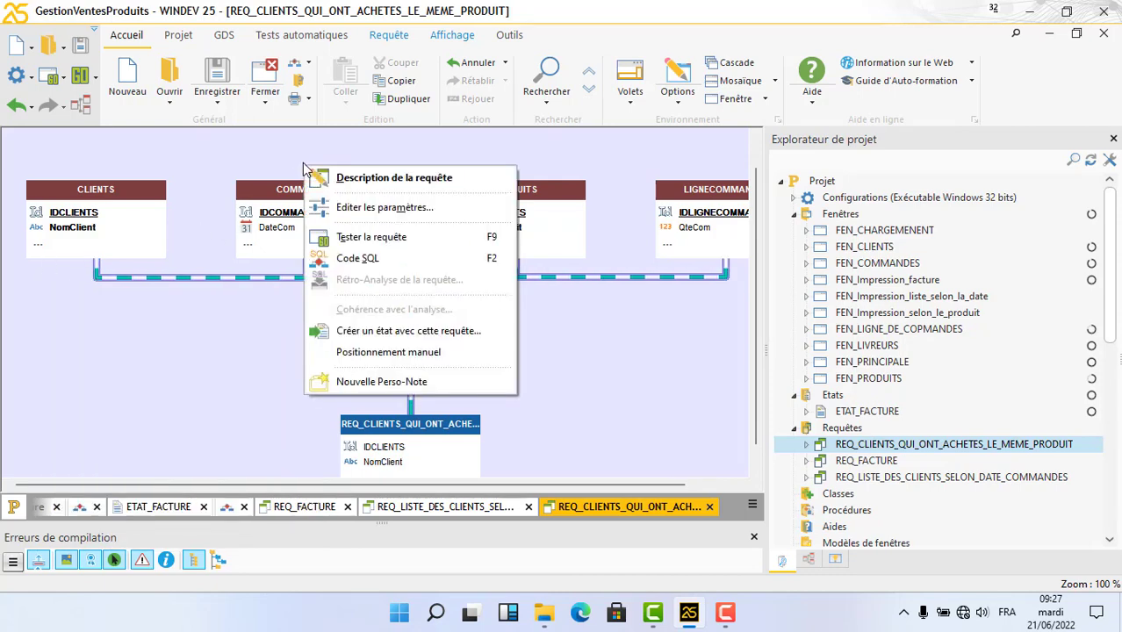
click(462, 335)
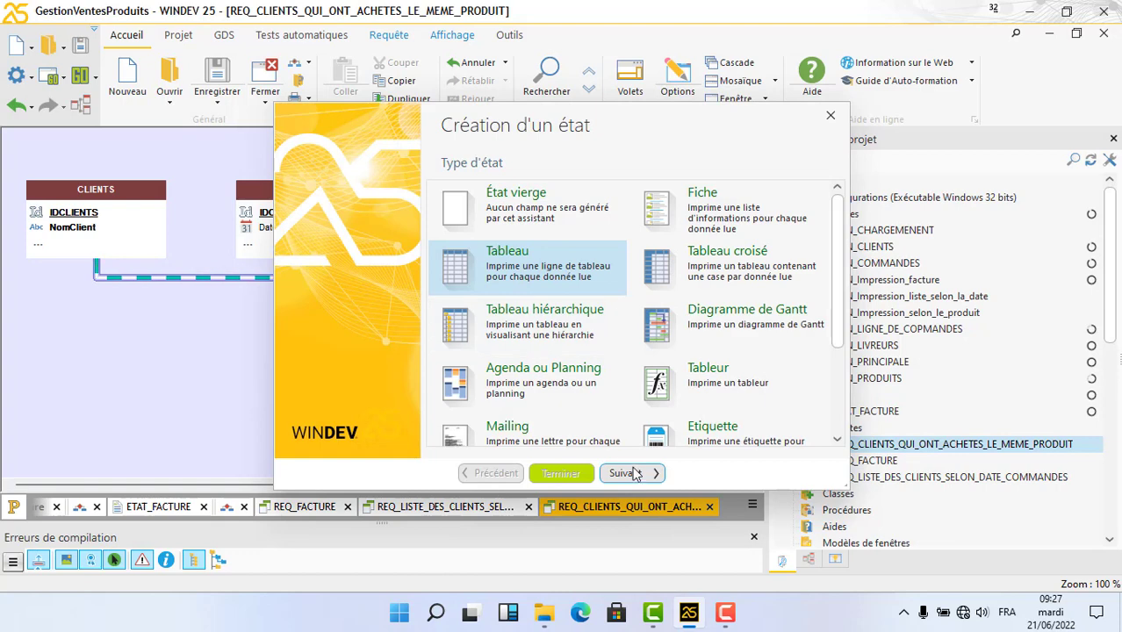
click(632, 474)
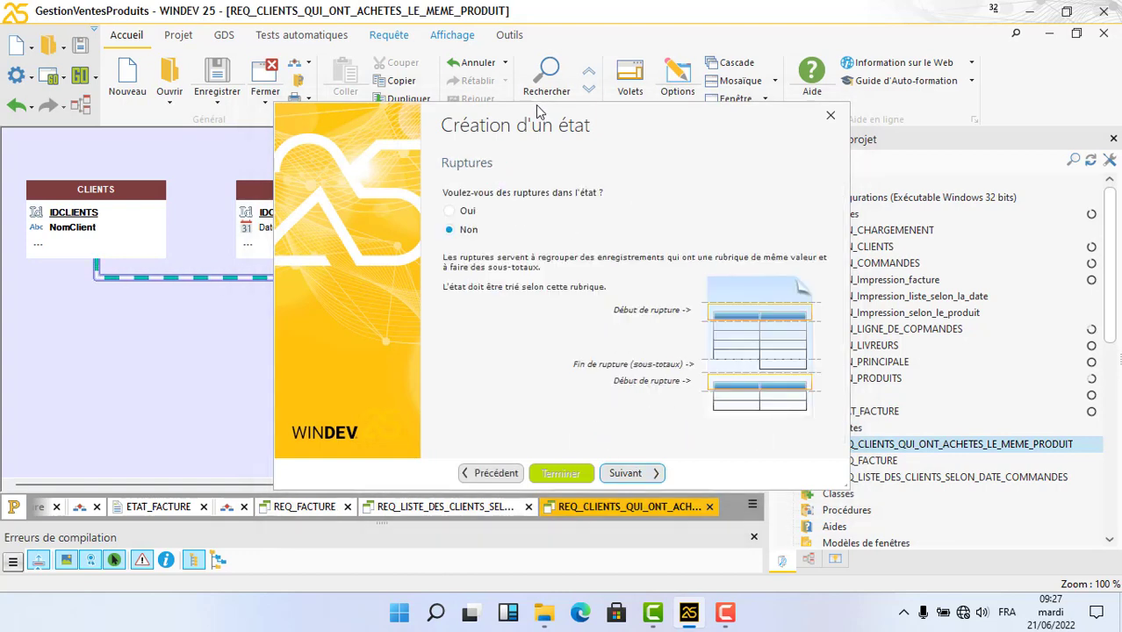
drag(536, 105, 530, 82)
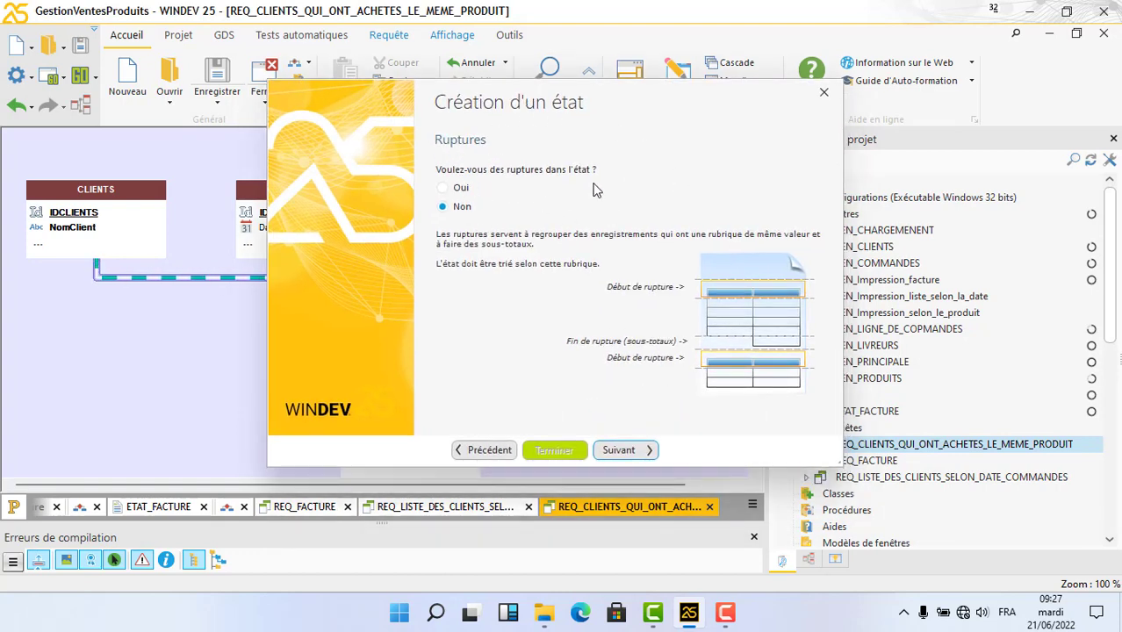
click(649, 457)
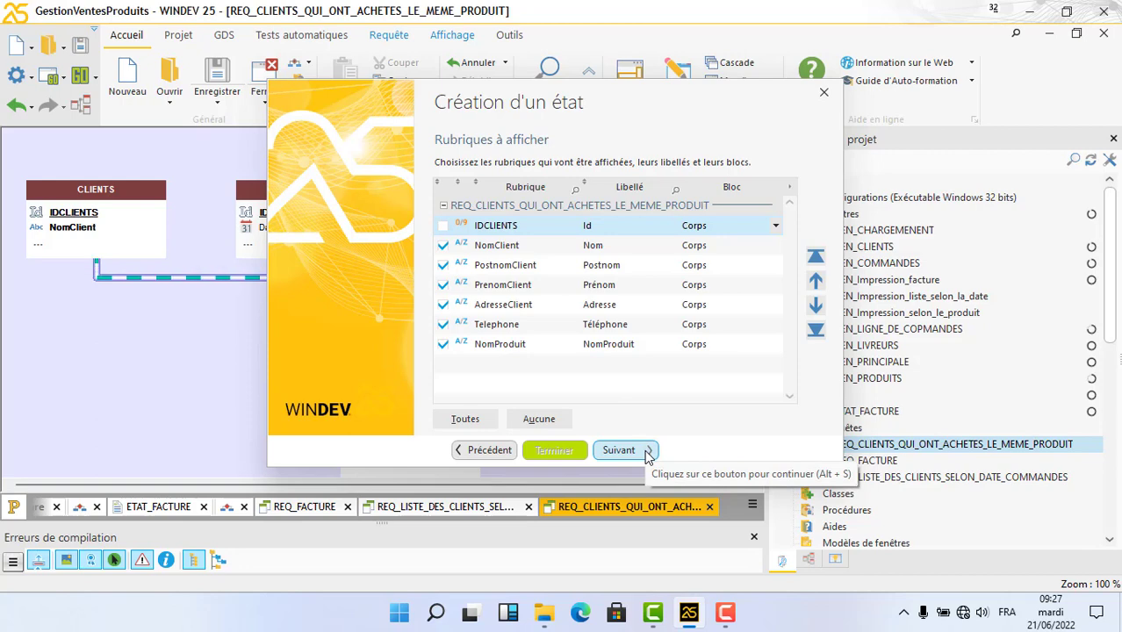
Include IDCLIENTS among the report's displayed fields and accept Somme as its calculation
click(444, 226)
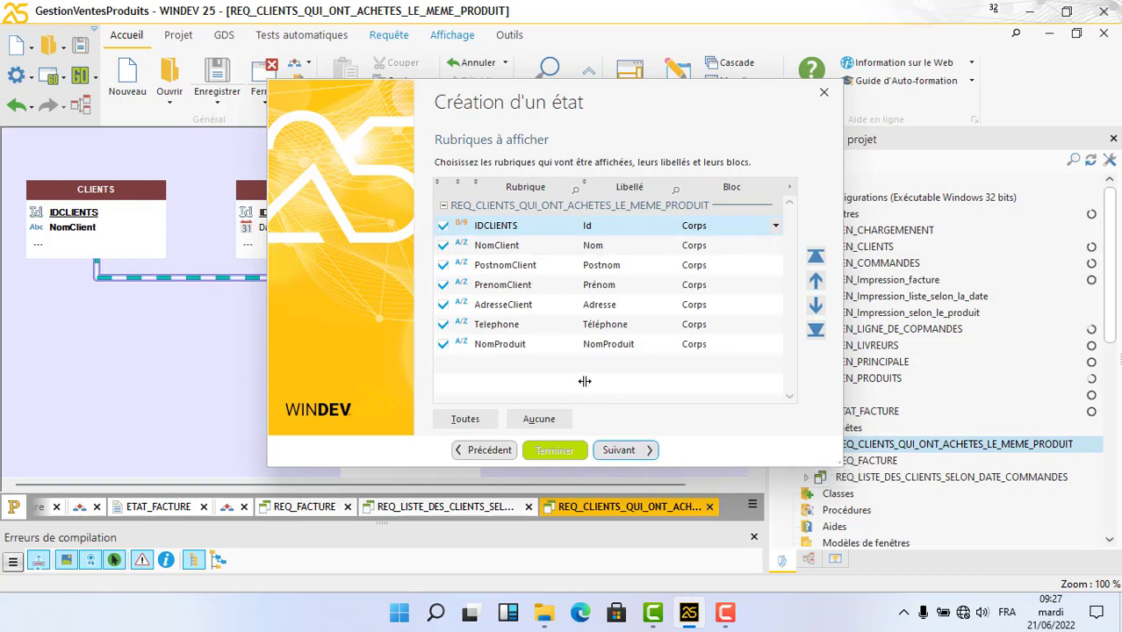
click(651, 453)
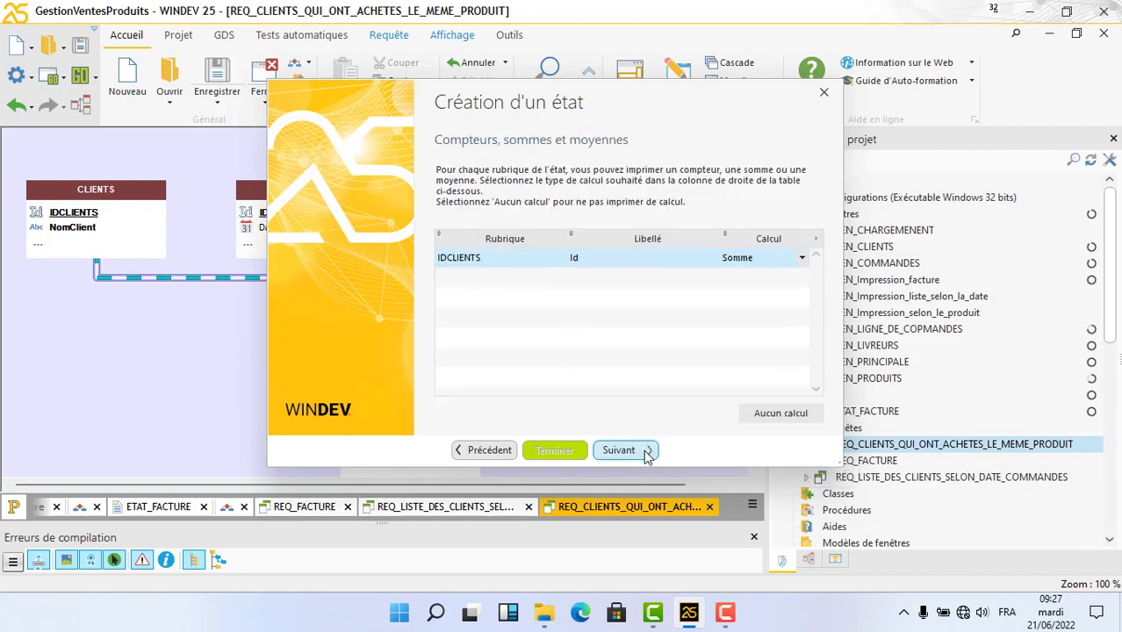
click(647, 453)
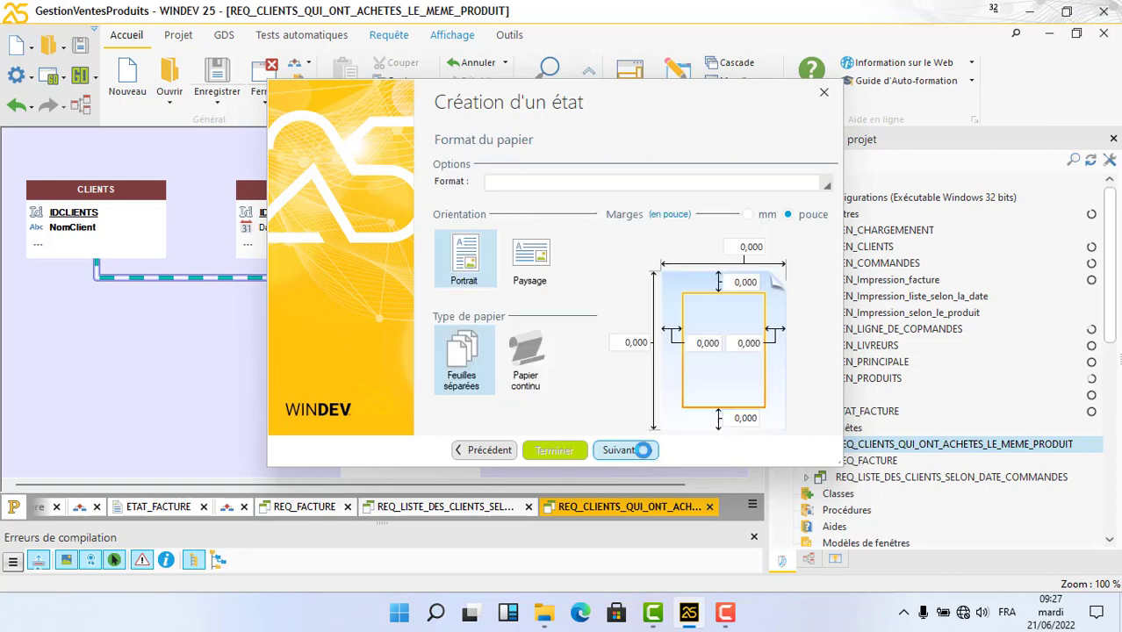
Set the report's A4 page to Paysage orientation and accept the Material Design Blue Grey template
click(530, 250)
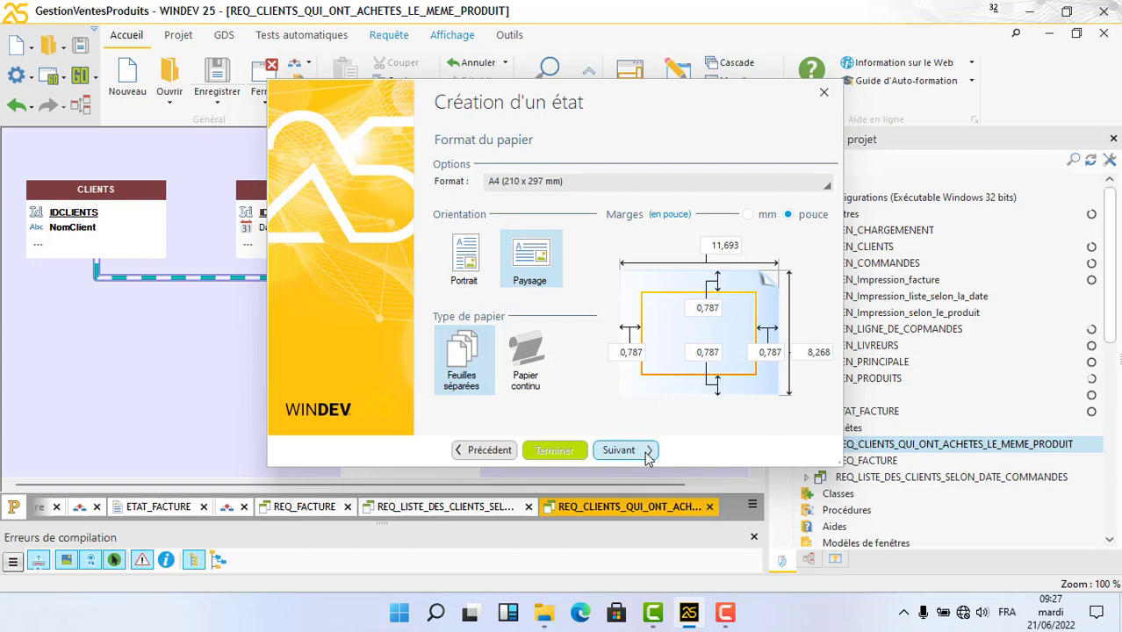
click(647, 453)
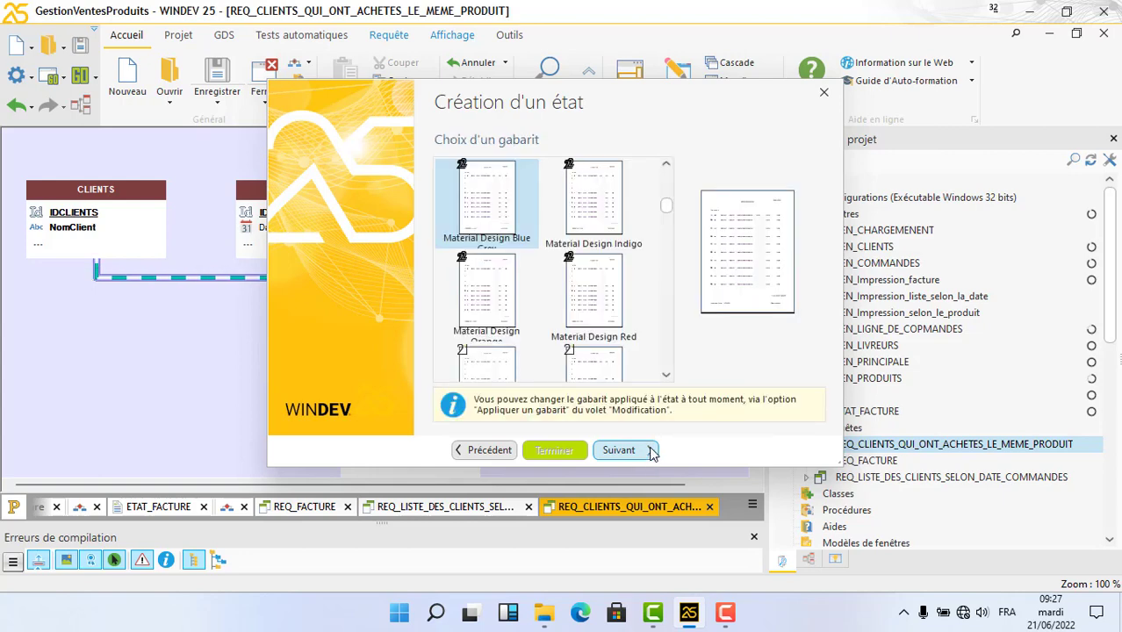
click(650, 451)
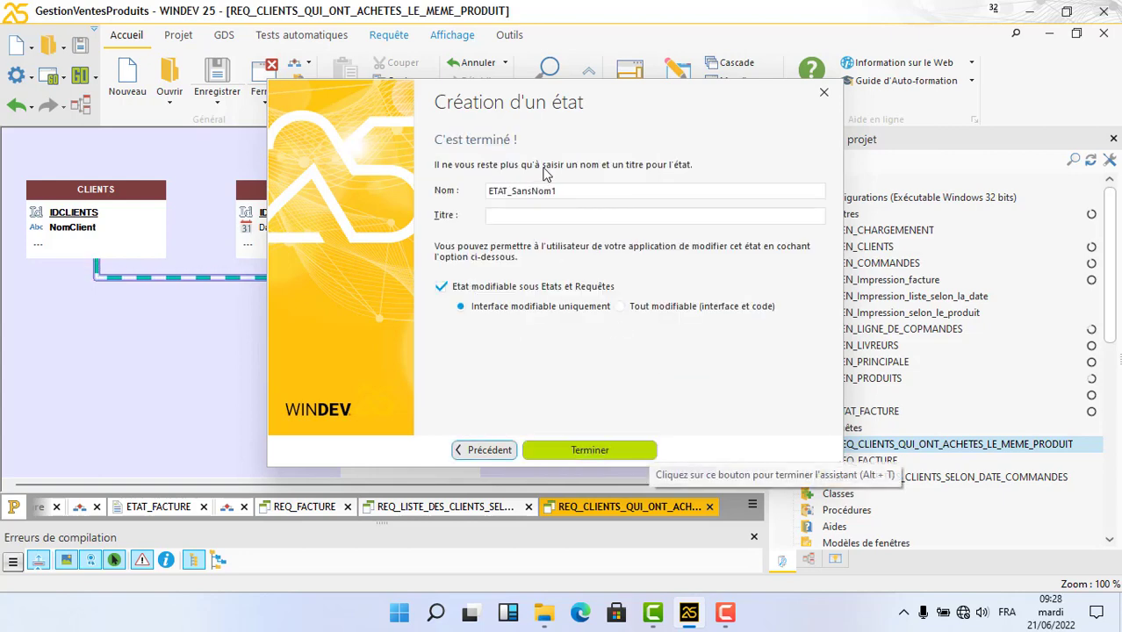
Title the report LISTES DES CLIENT QUI ONT ACHETE LE MEME PRODUIT and generate it with the table reduced to 42 %
click(545, 215)
text(Li)
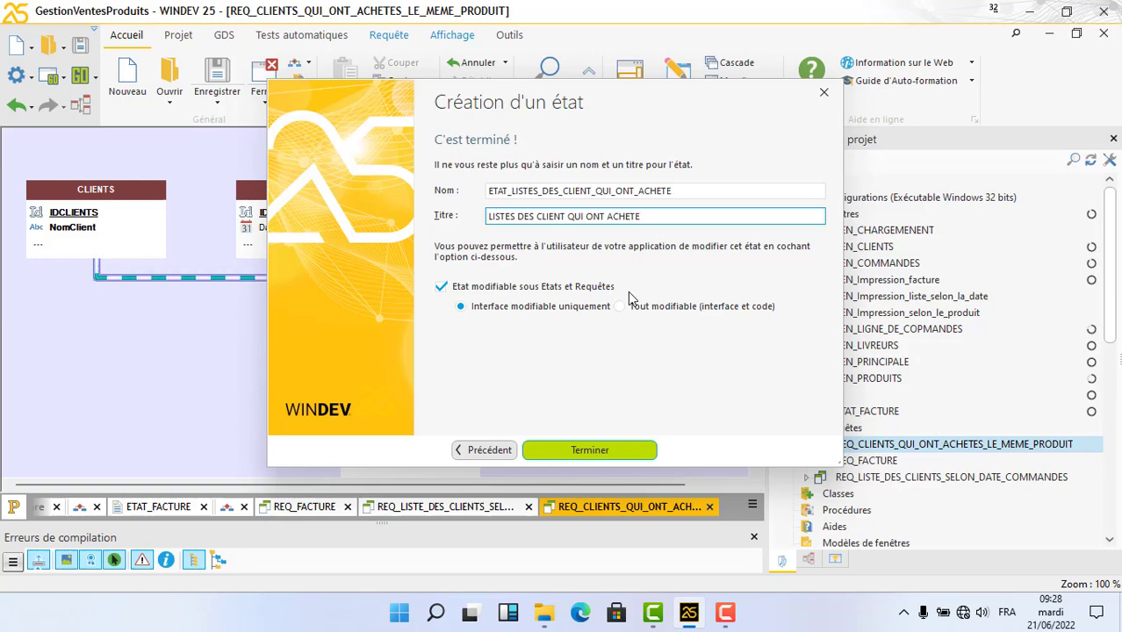
text(LE MEME PRO)
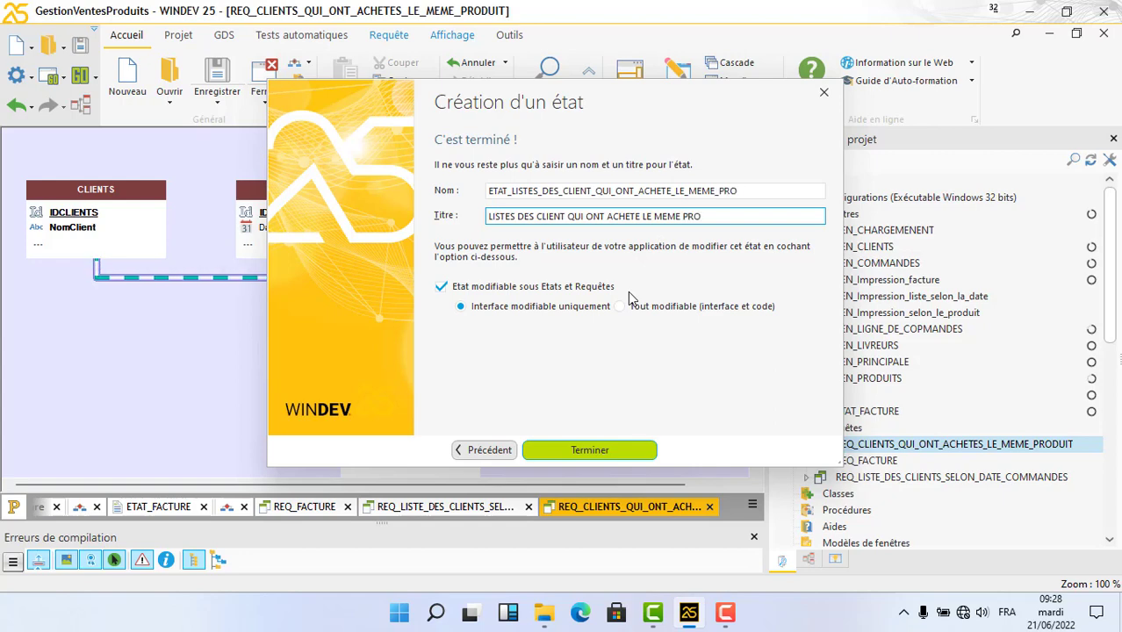
text(DUIT)
click(606, 451)
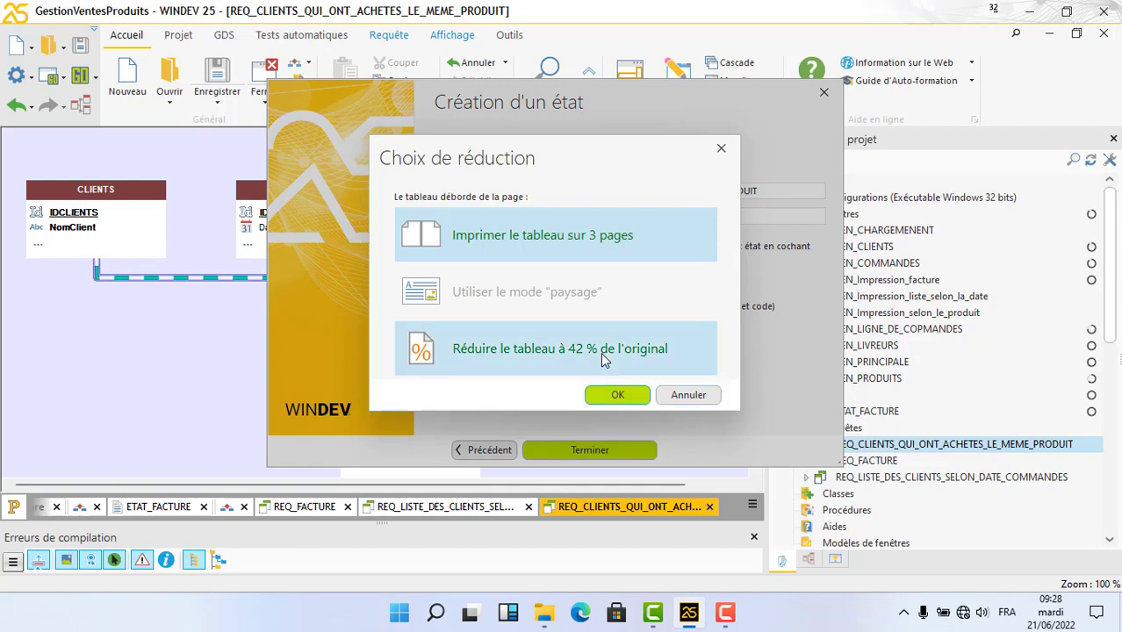
click(604, 353)
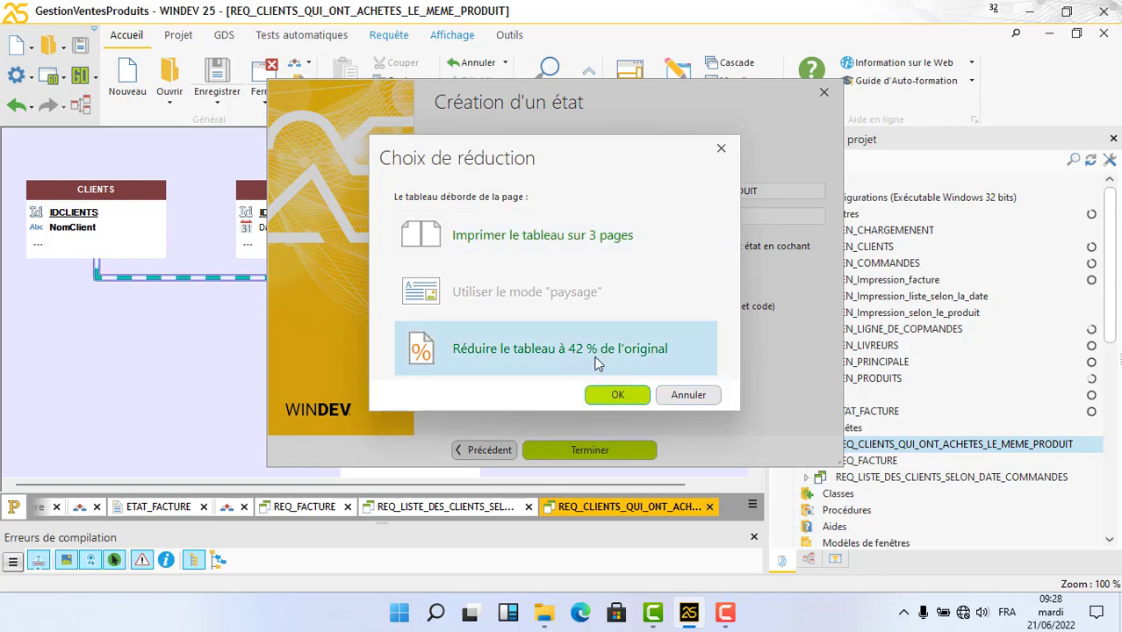
click(615, 396)
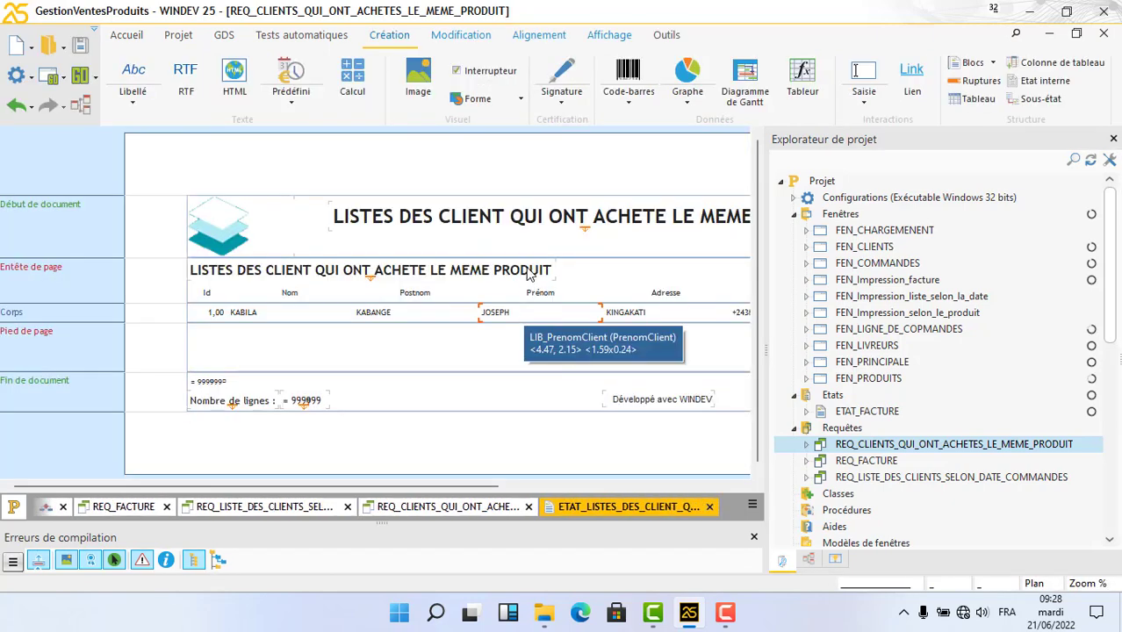
Save the report as ETAT_LISTES_DES_CLIENT_QUI_ONT_ACHETE_LE_MEME_PRODUIT and enlarge the editing area to fit all its columns
key(ctrl+s)
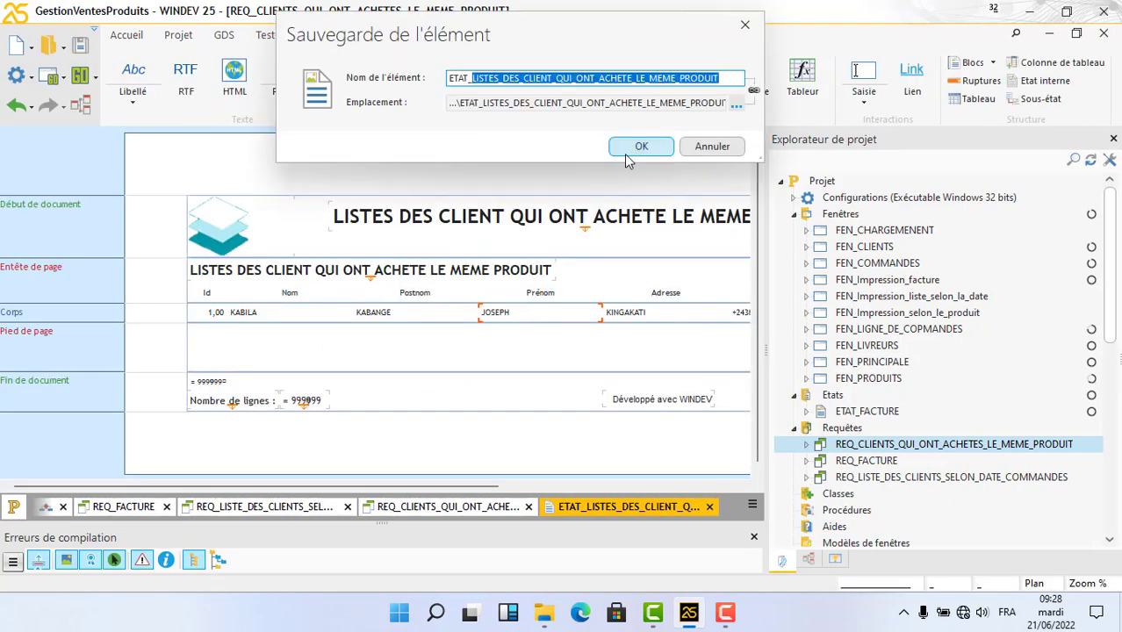
click(629, 151)
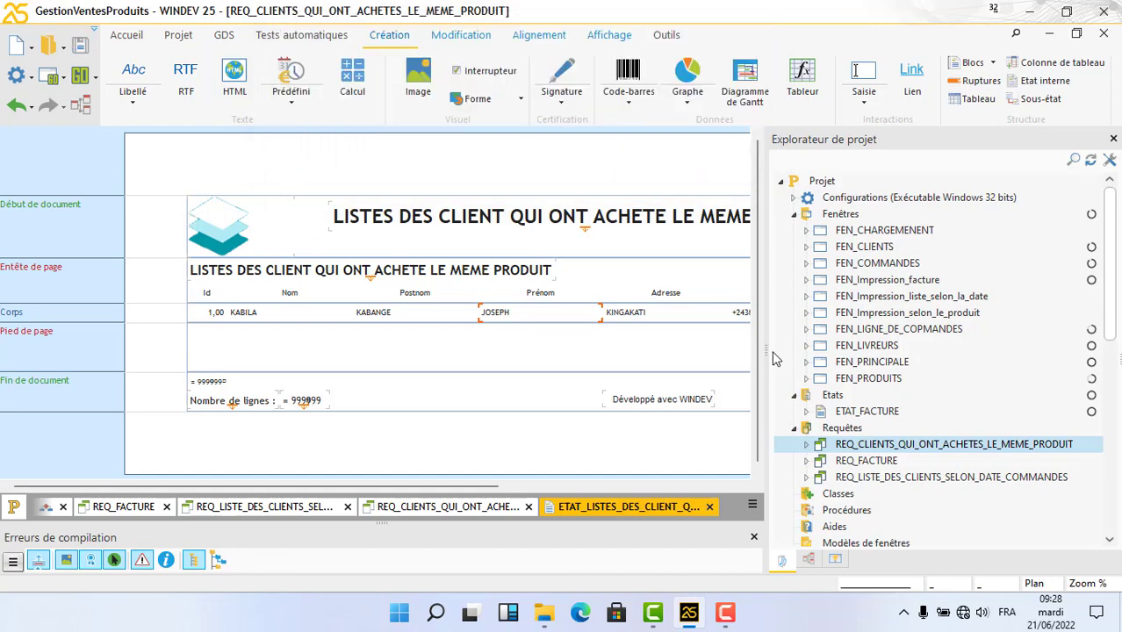
drag(766, 353, 994, 349)
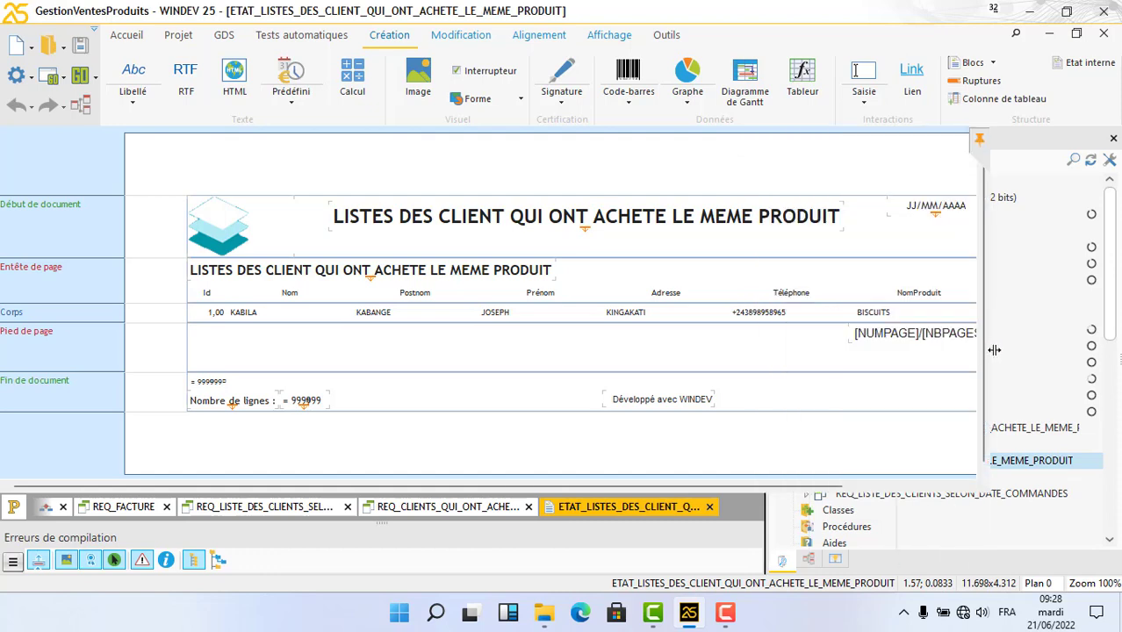
scroll(701, 422, down, 1)
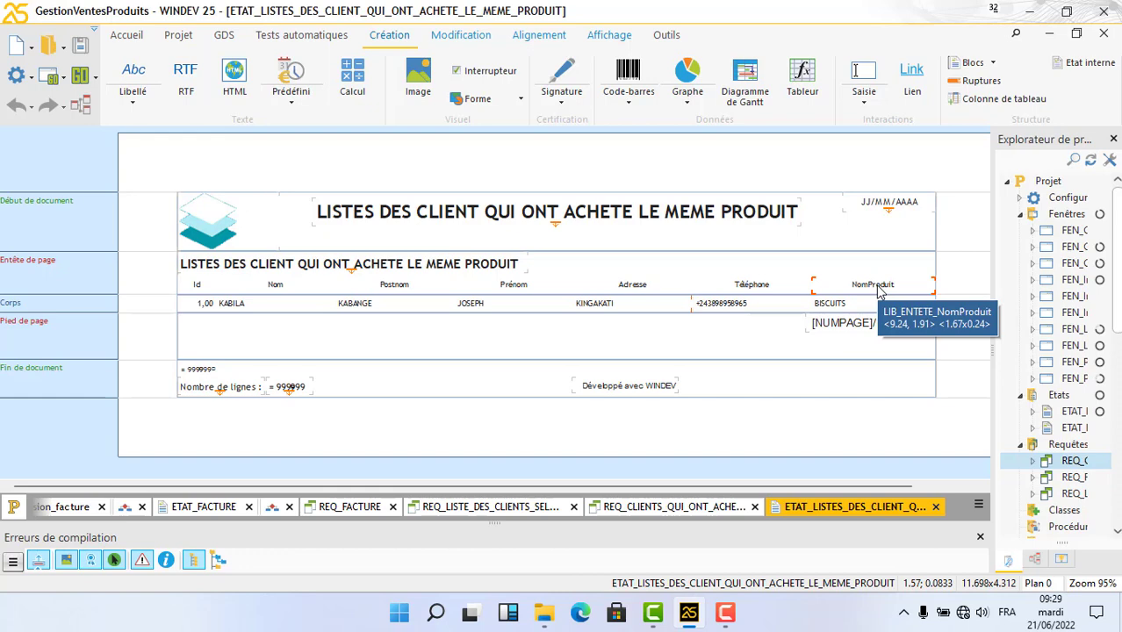
Save the report, test it in the Visualisateur de rapports with its ParamNomProduit parameter, and examine the whole page in the maximized viewer
click(80, 48)
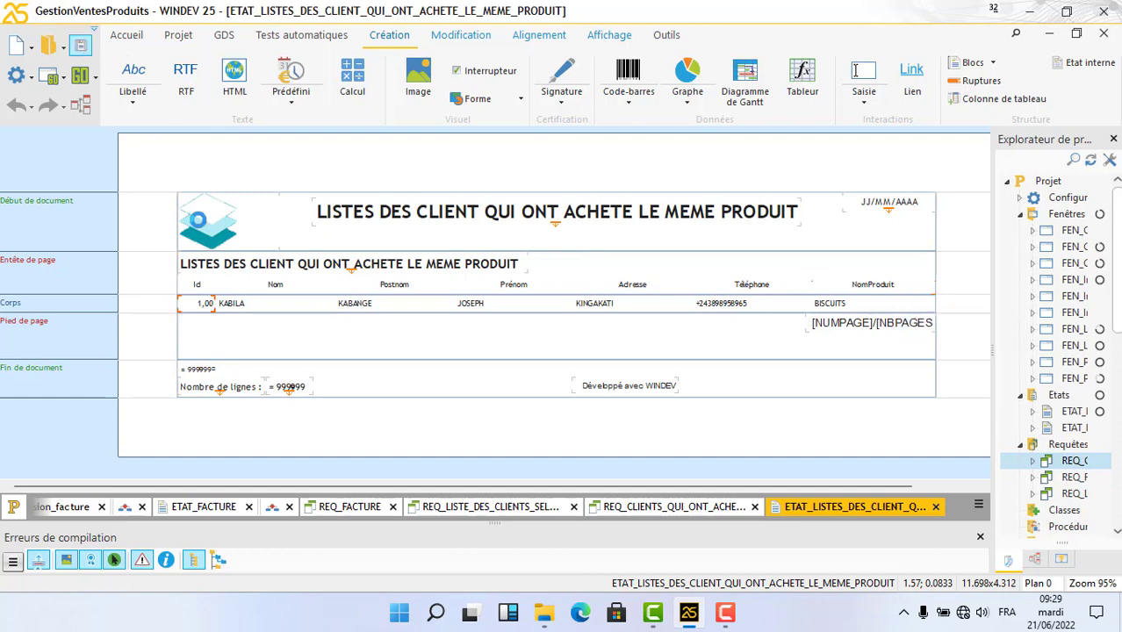
click(199, 227)
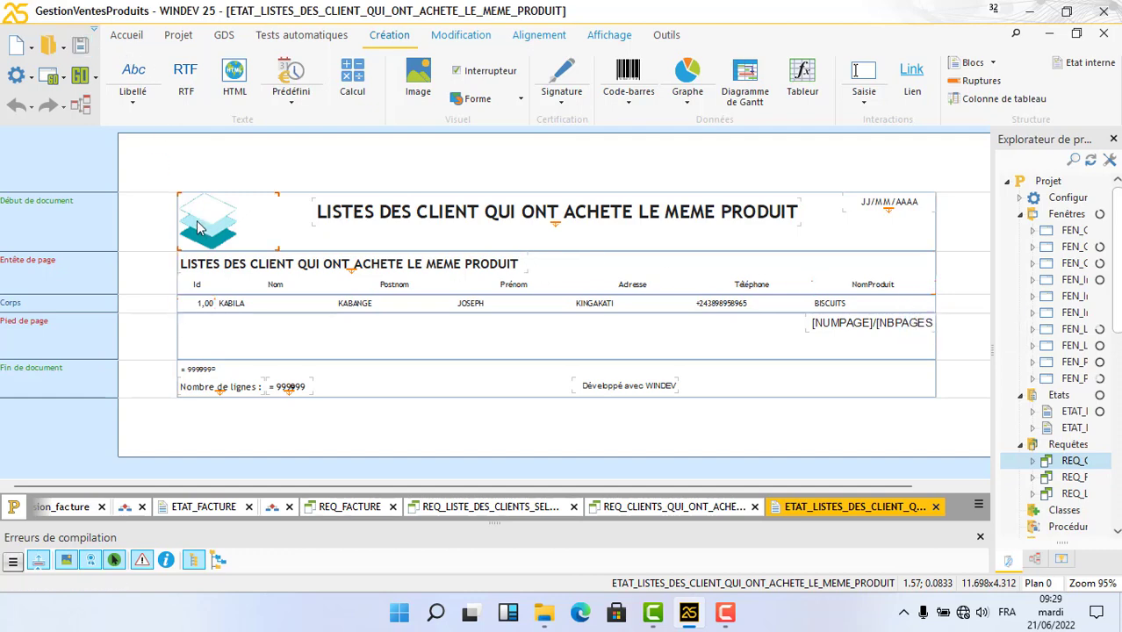
click(49, 78)
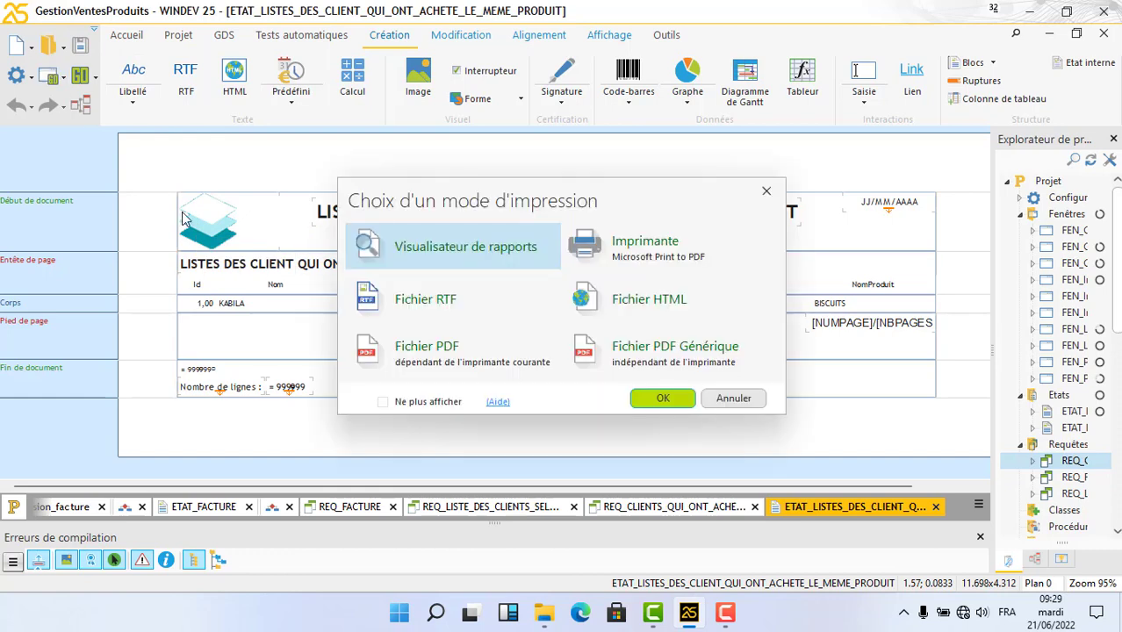
click(663, 400)
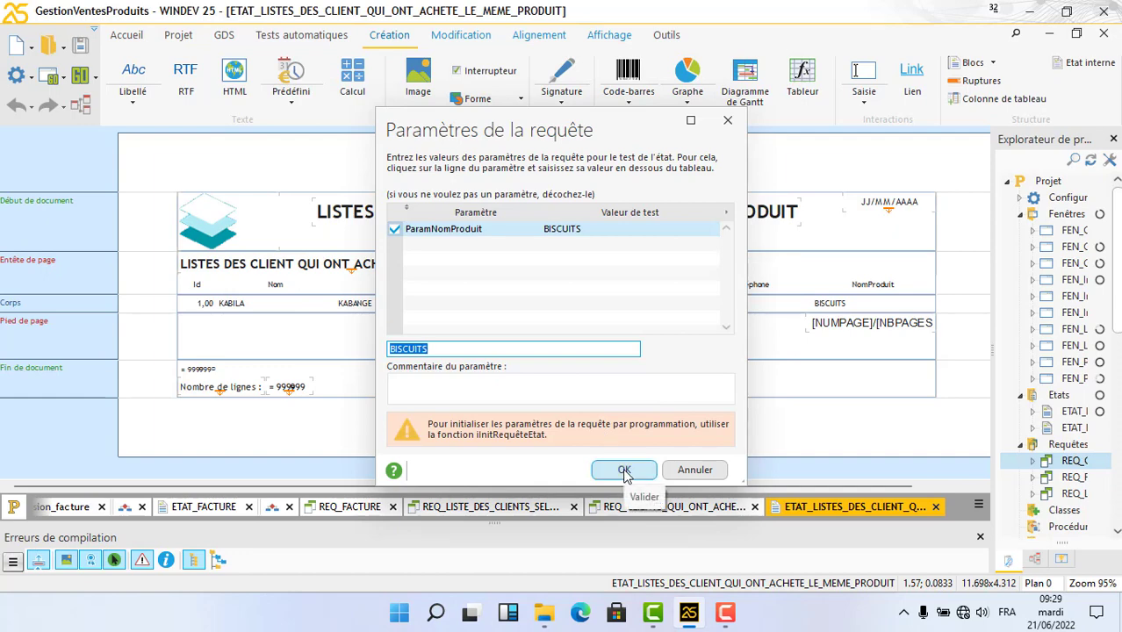
click(624, 473)
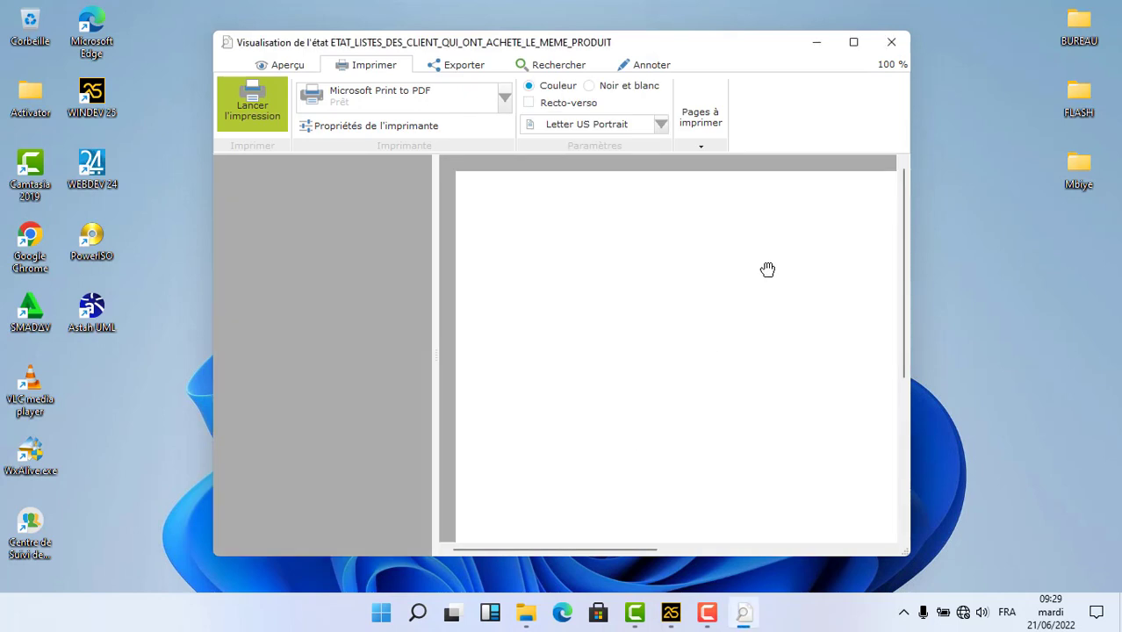
click(853, 44)
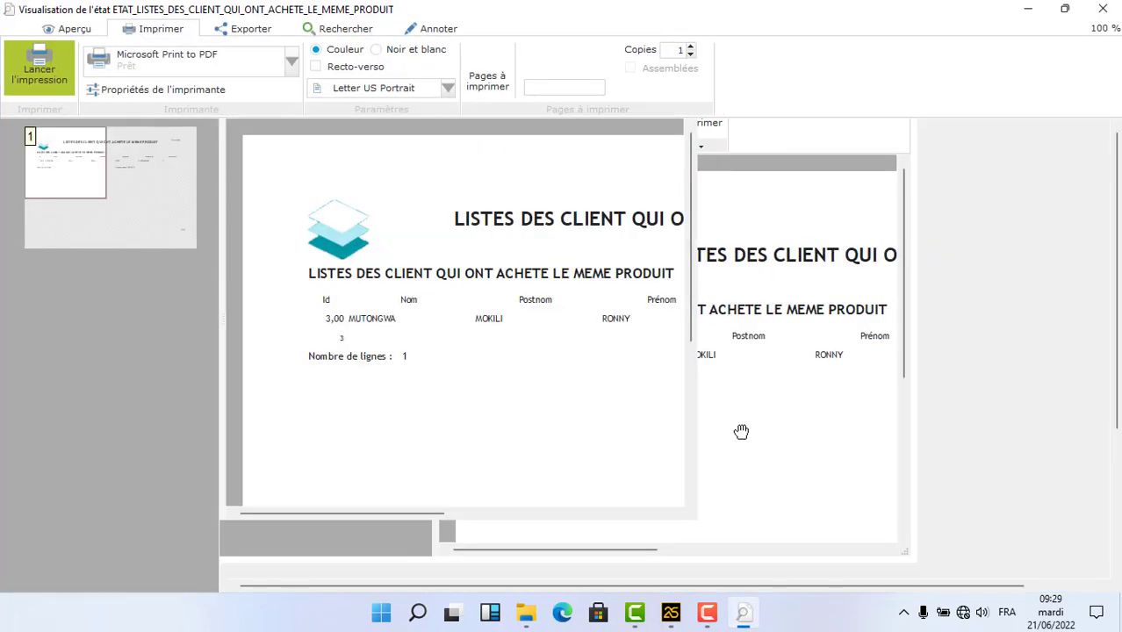
scroll(739, 380, down, 4)
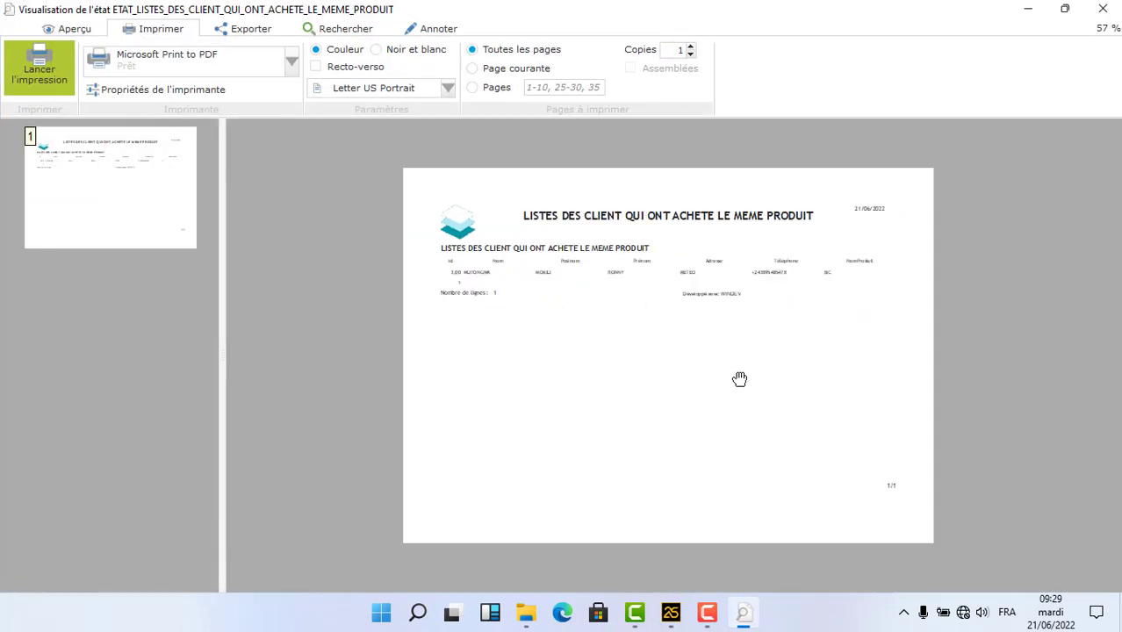
Examine the previewed report's column headings and client row at a larger size, and close the viewer
scroll(740, 380, up, 2)
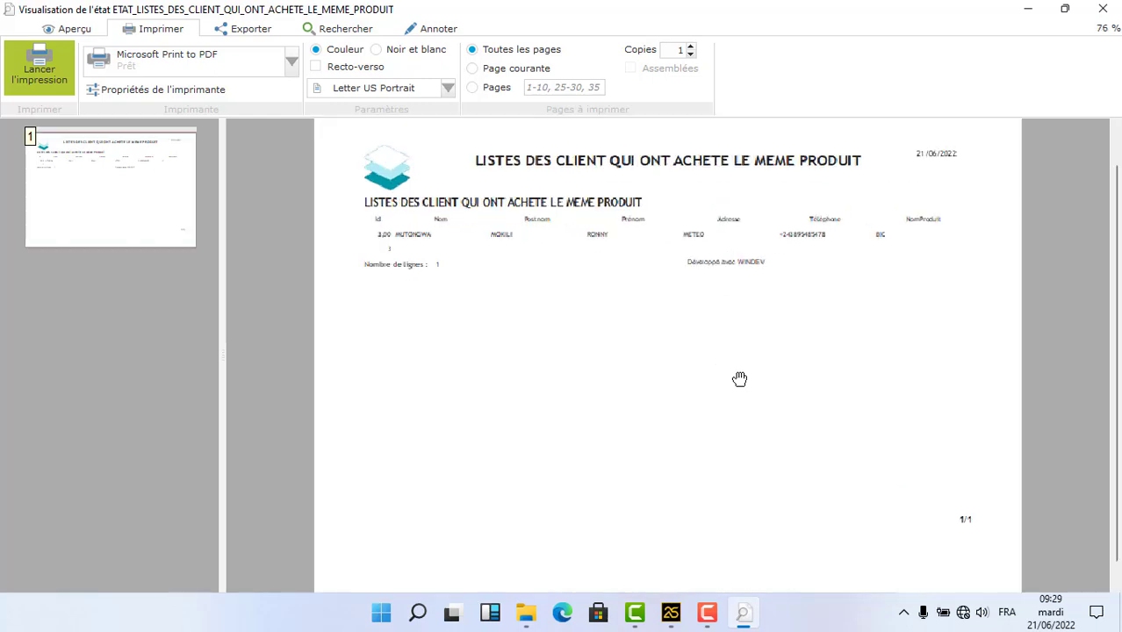
scroll(740, 371, up, 2)
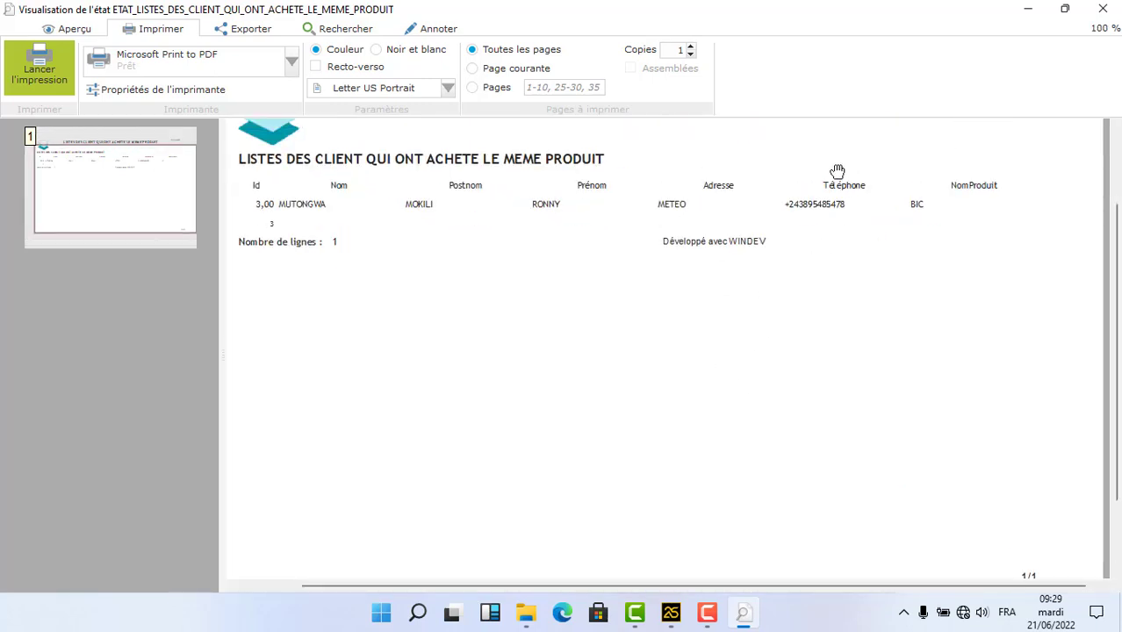
scroll(649, 375, down, 2)
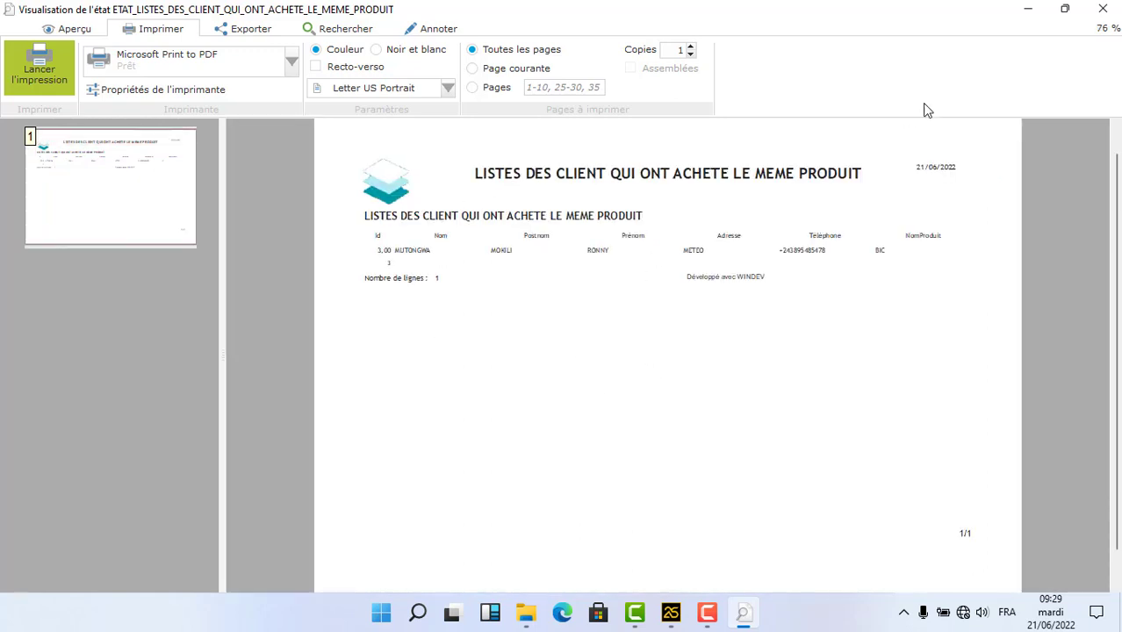
click(1098, 10)
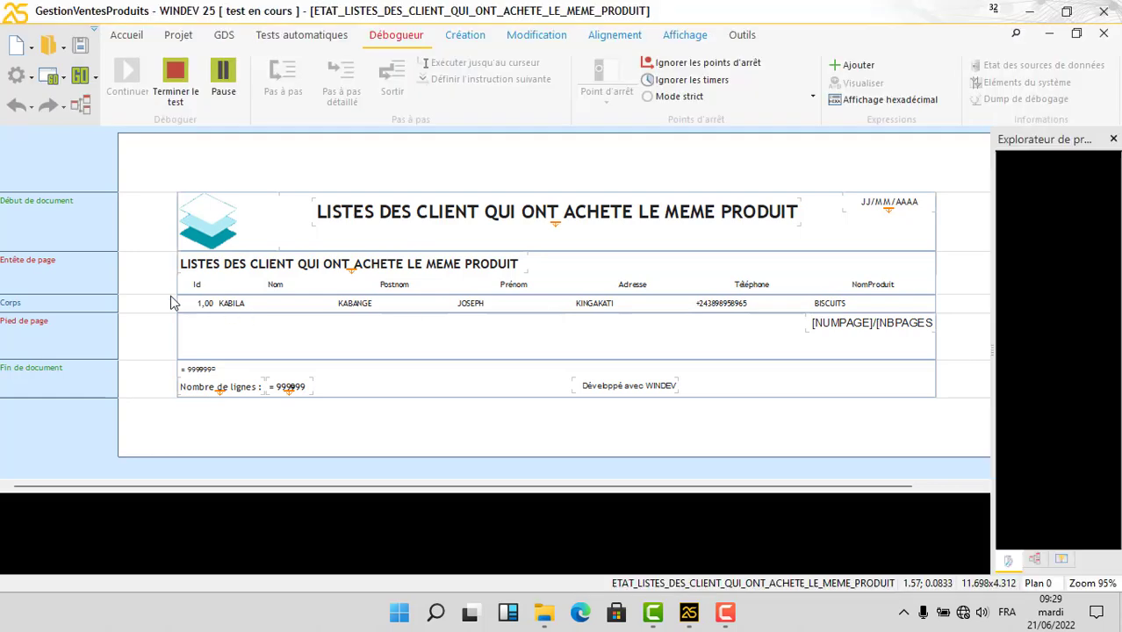
Give all the table's header cells a black (Noir) frame border through the Cadre element of their style
drag(541, 297, 907, 294)
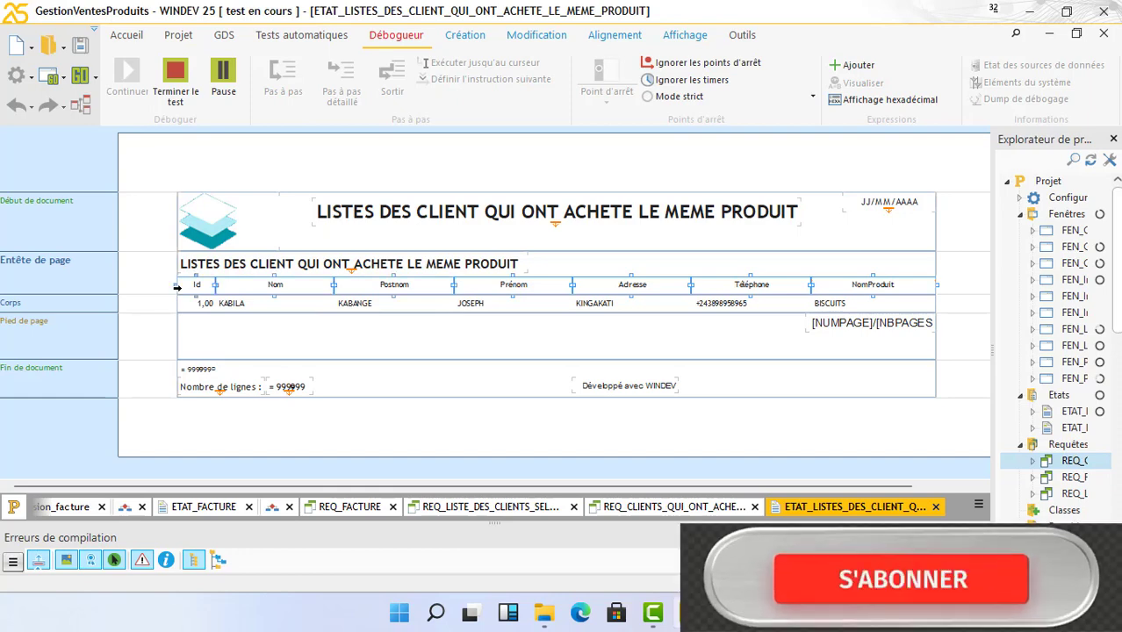
right_click(226, 288)
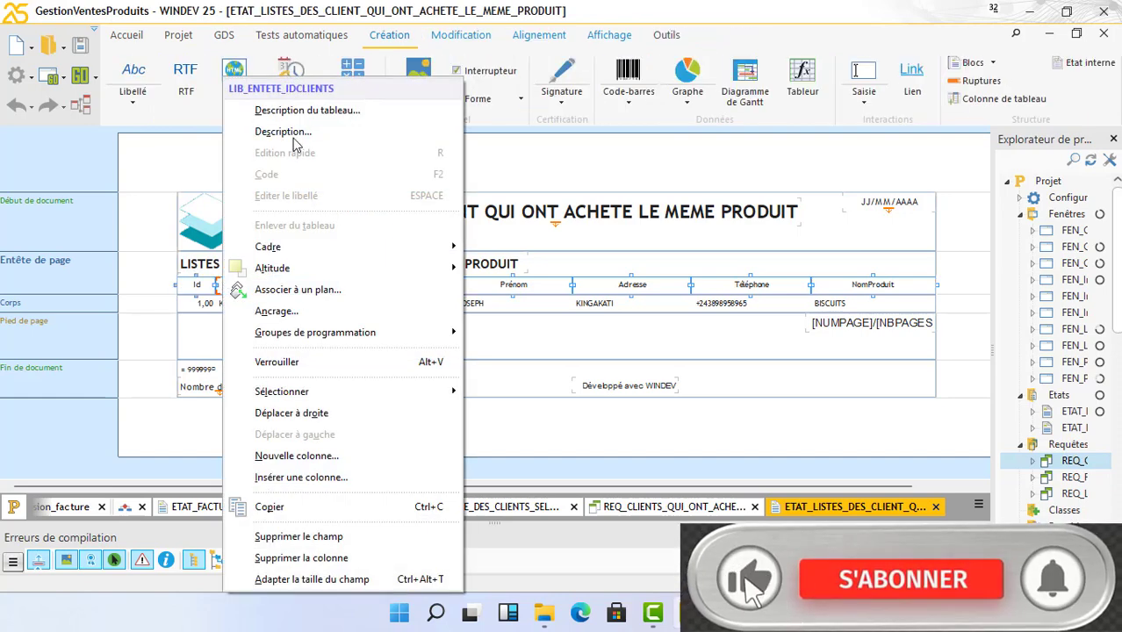
click(293, 134)
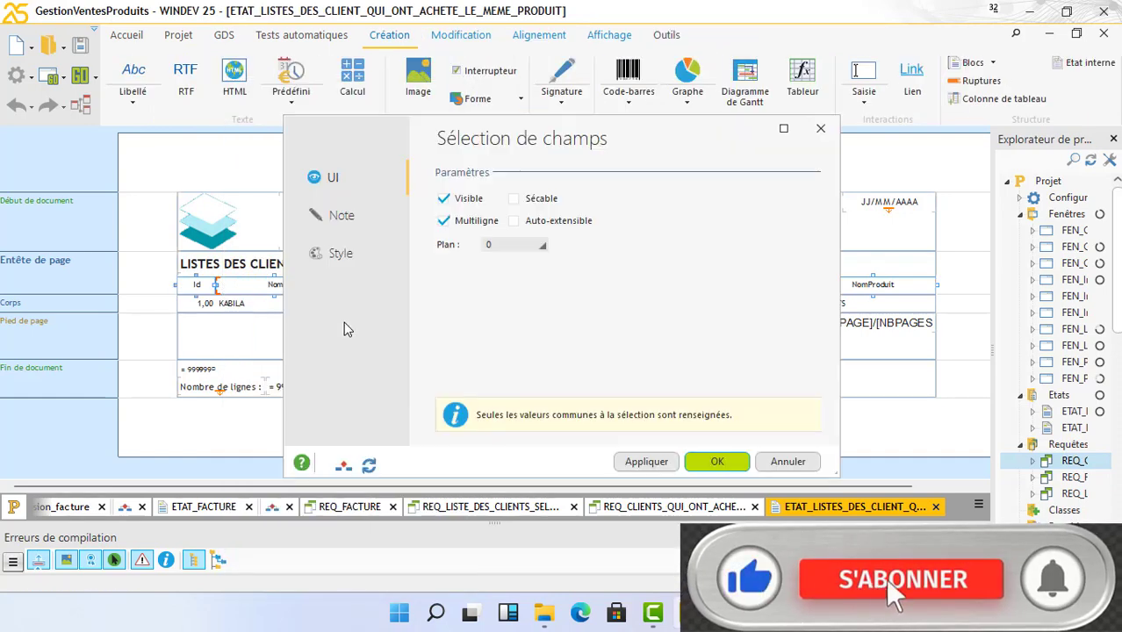
click(338, 254)
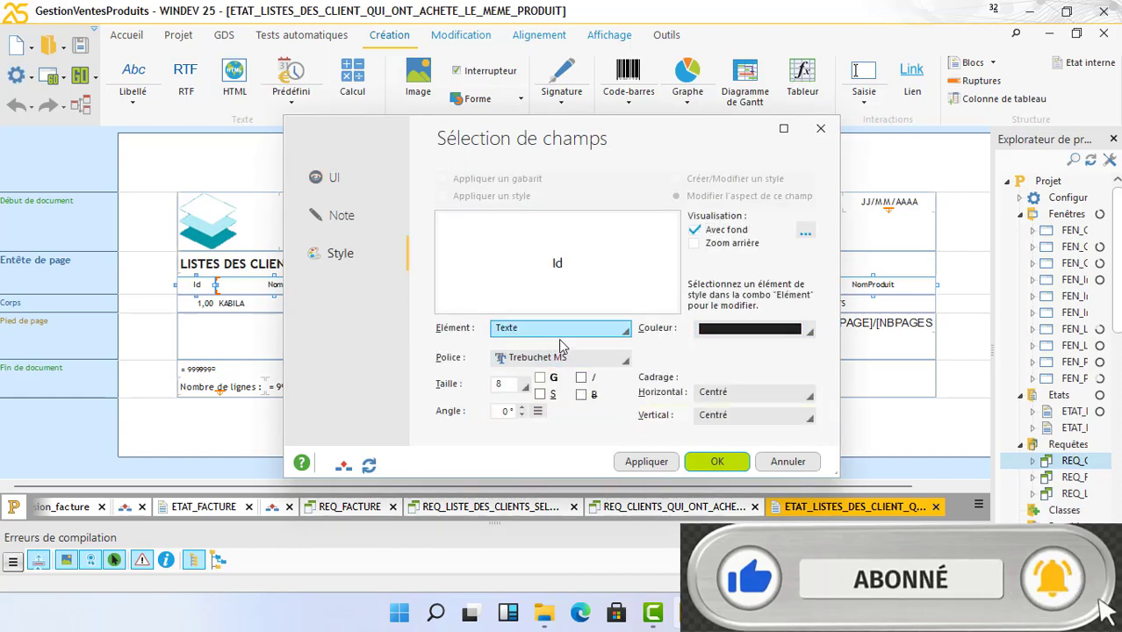
click(623, 329)
click(541, 504)
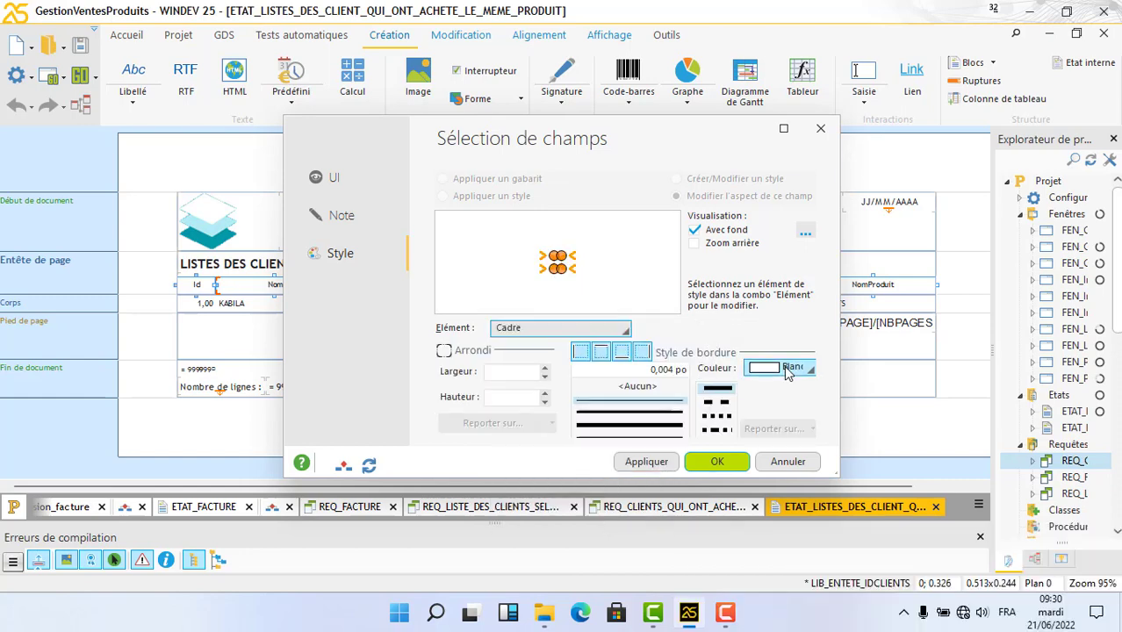
click(795, 369)
click(761, 448)
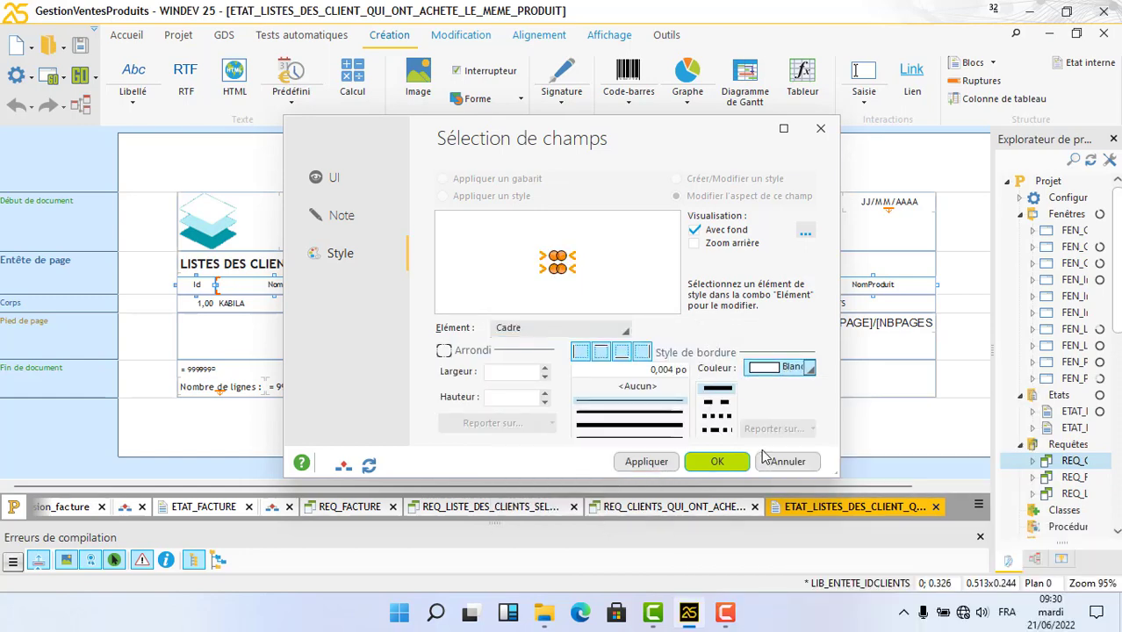
click(661, 465)
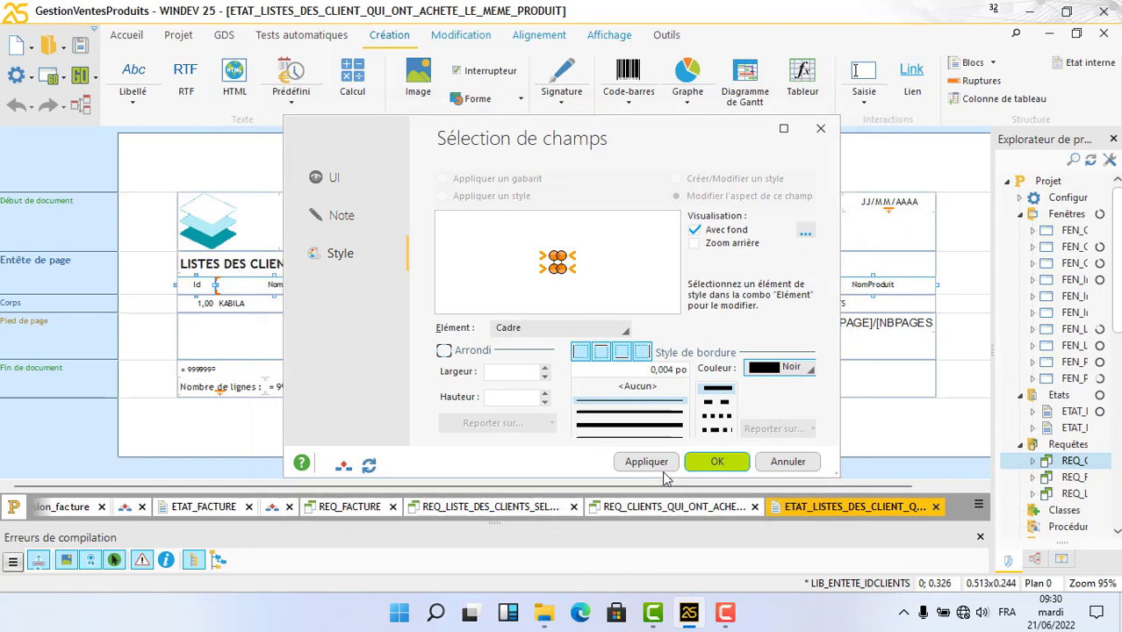
click(718, 461)
click(590, 358)
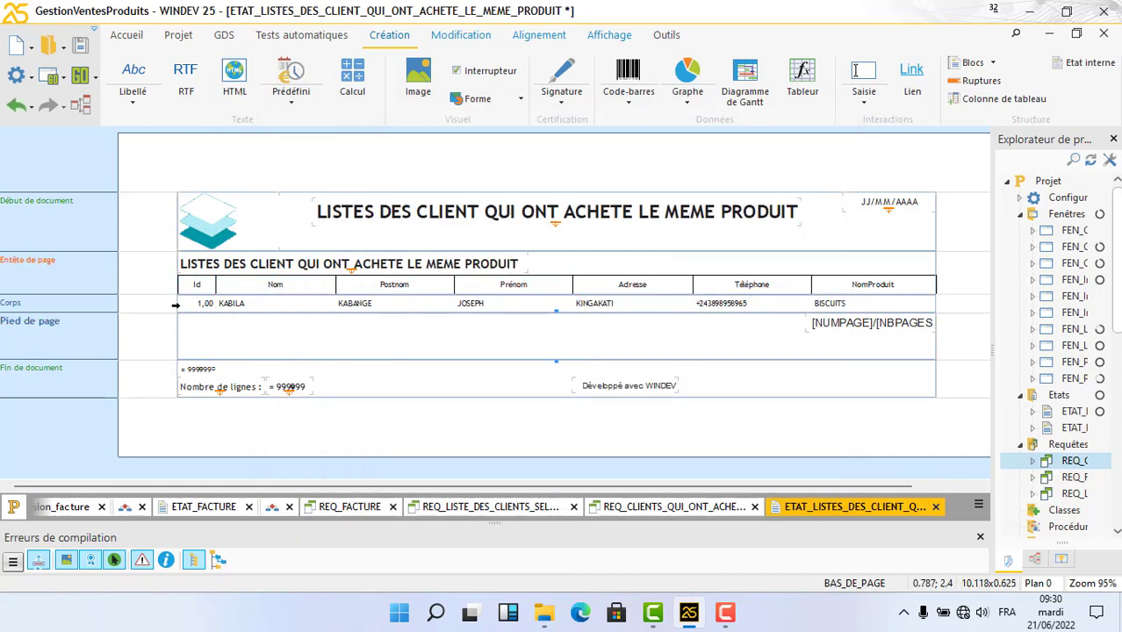
Give all the table cells in the Corps block a black (Noir) frame border and save the report
click(175, 305)
right_click(183, 305)
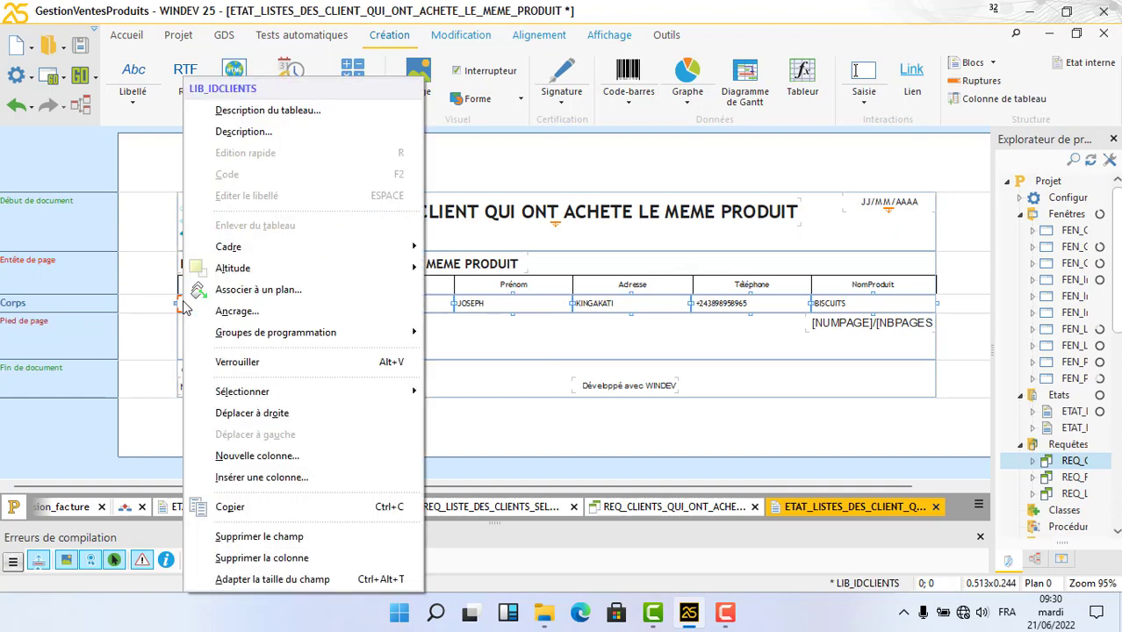
key(Escape)
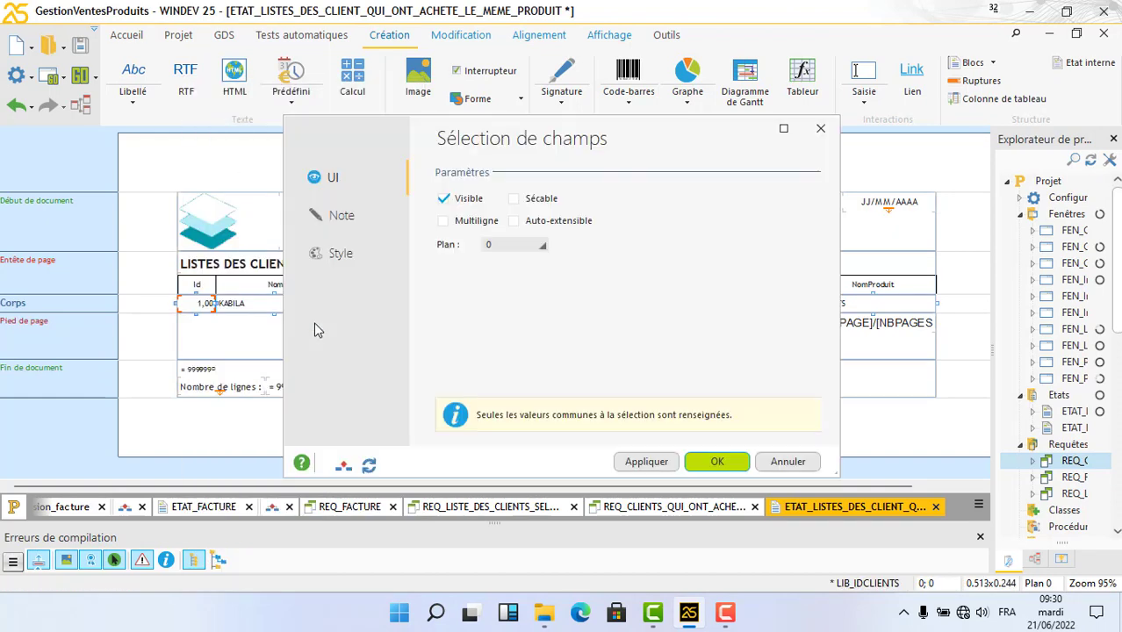
click(318, 253)
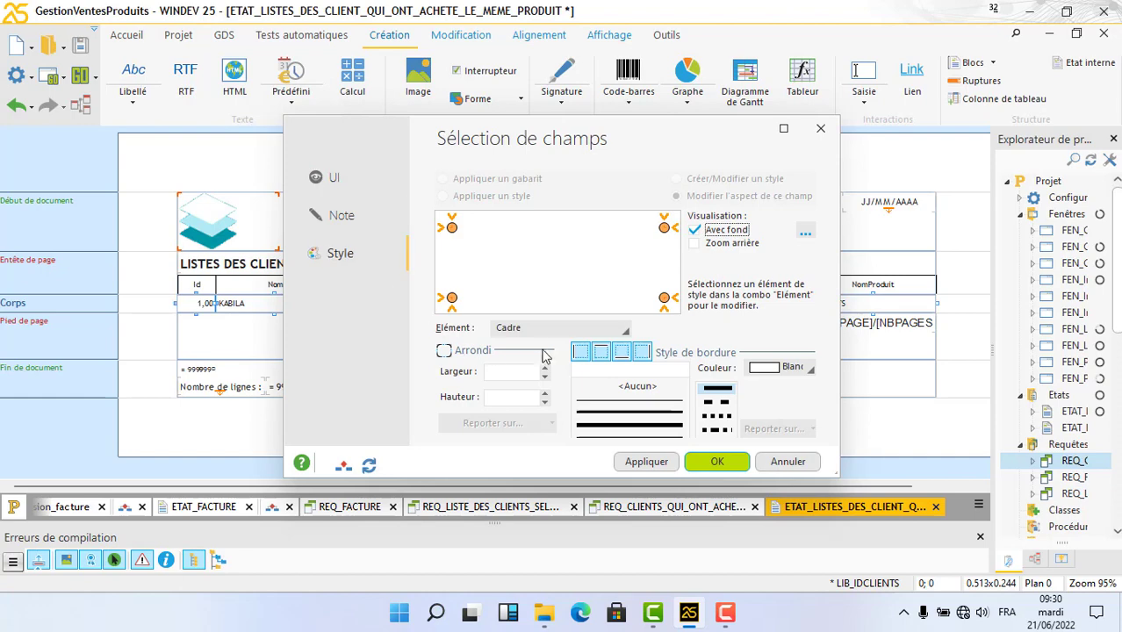
click(557, 330)
click(558, 330)
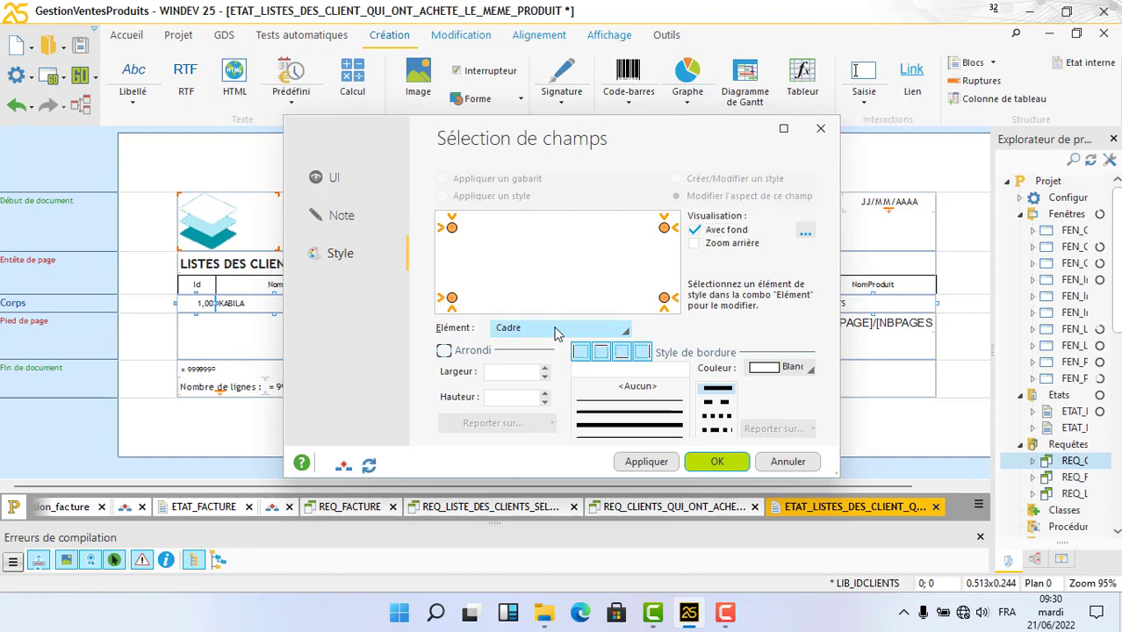
click(770, 374)
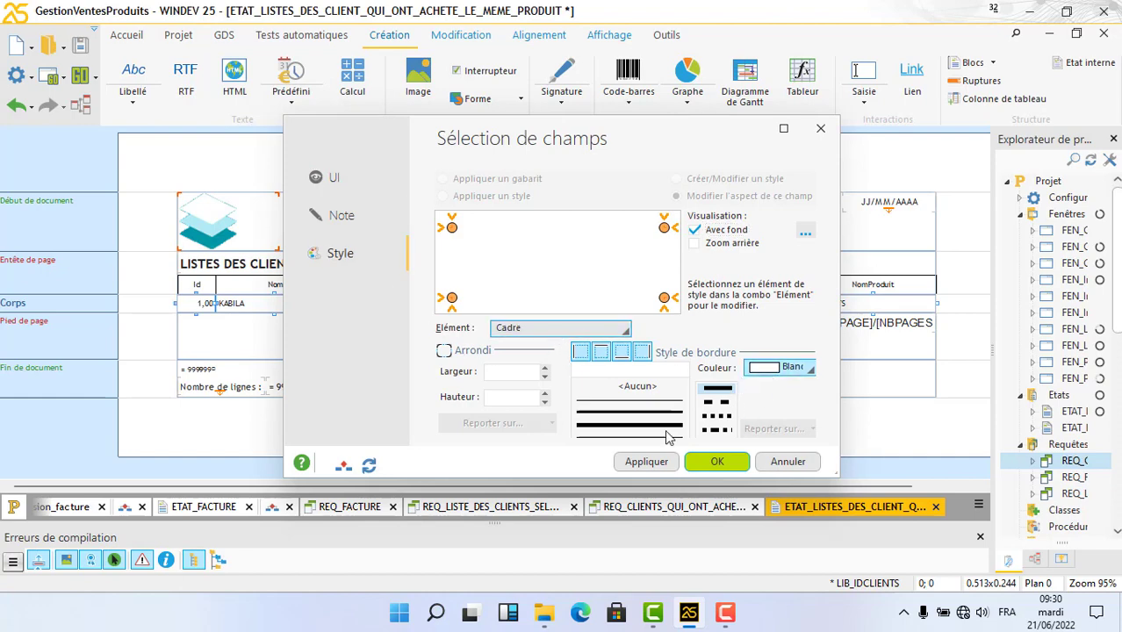
click(771, 452)
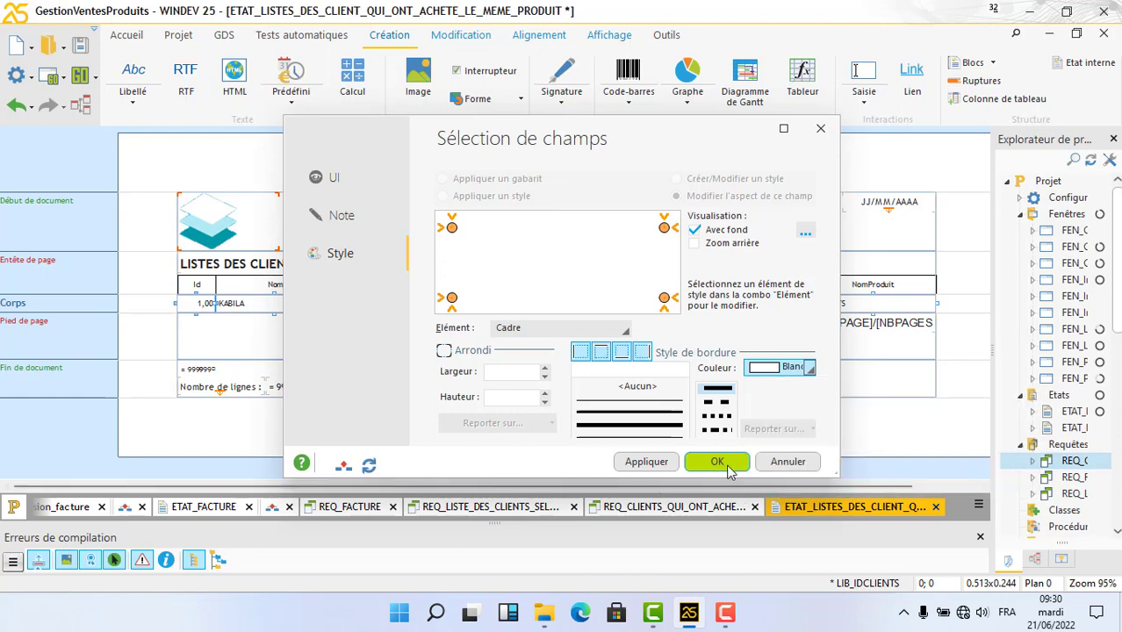
click(727, 465)
click(461, 161)
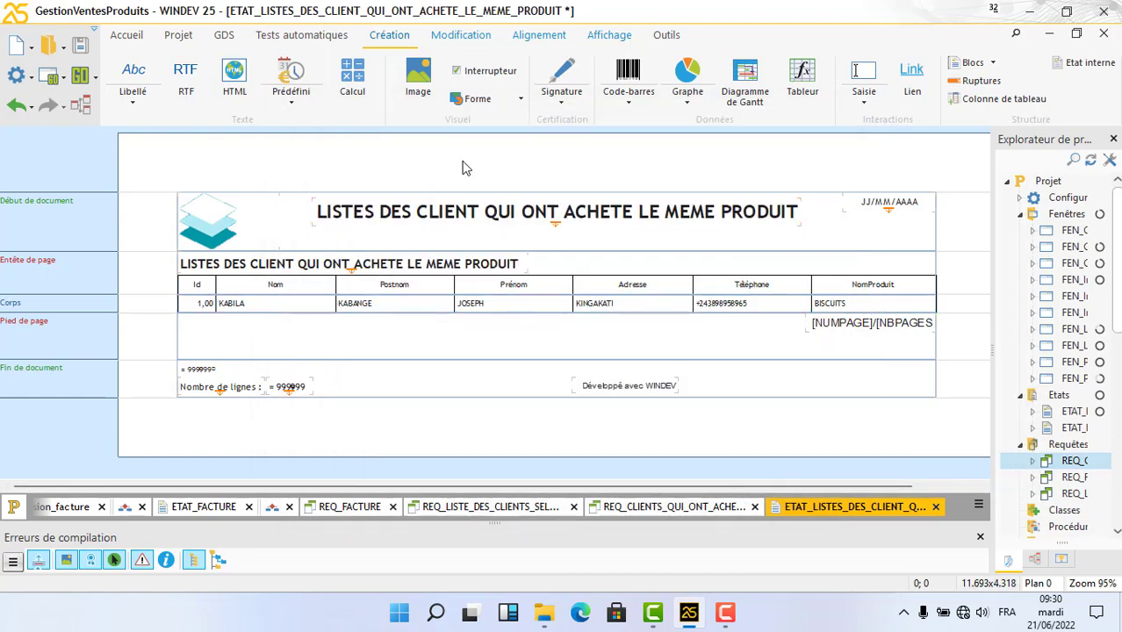
click(80, 46)
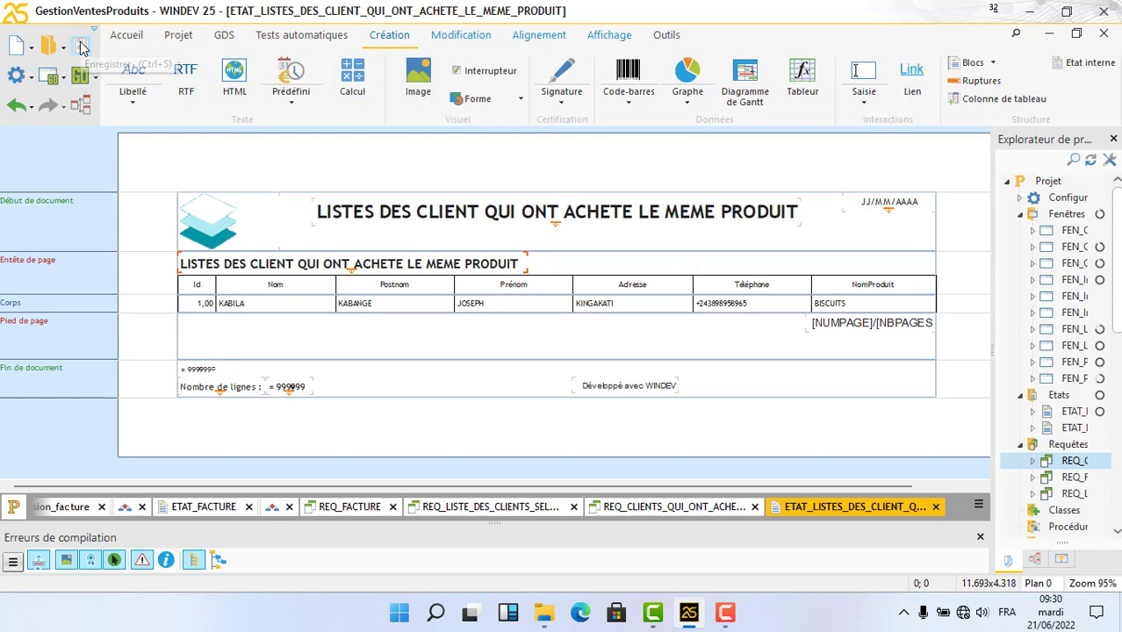
click(81, 47)
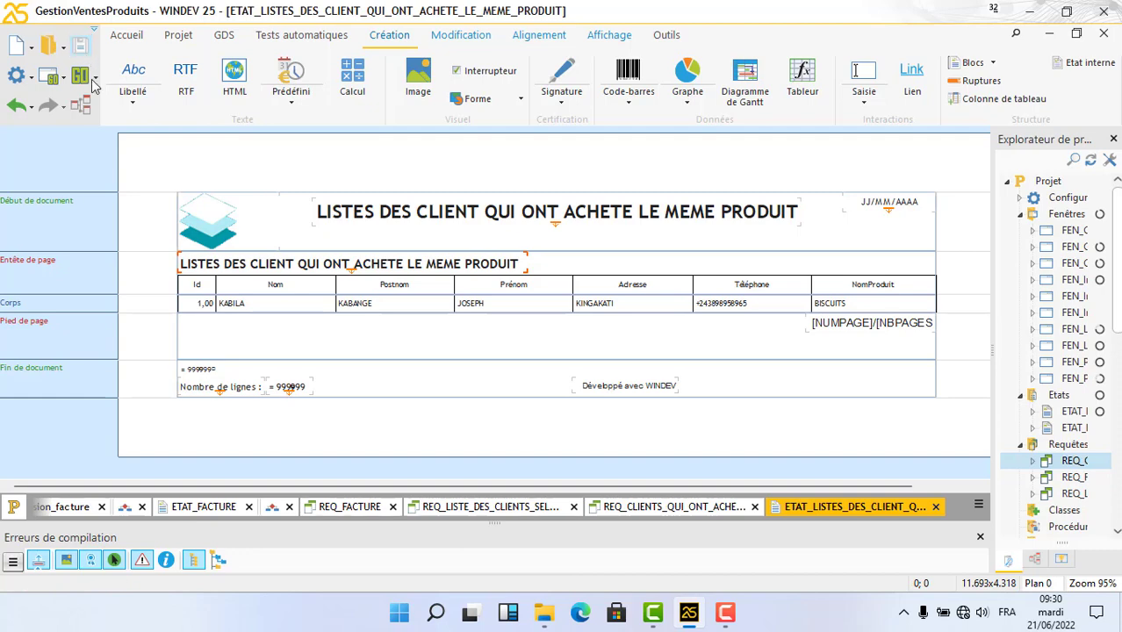
click(195, 243)
click(196, 290)
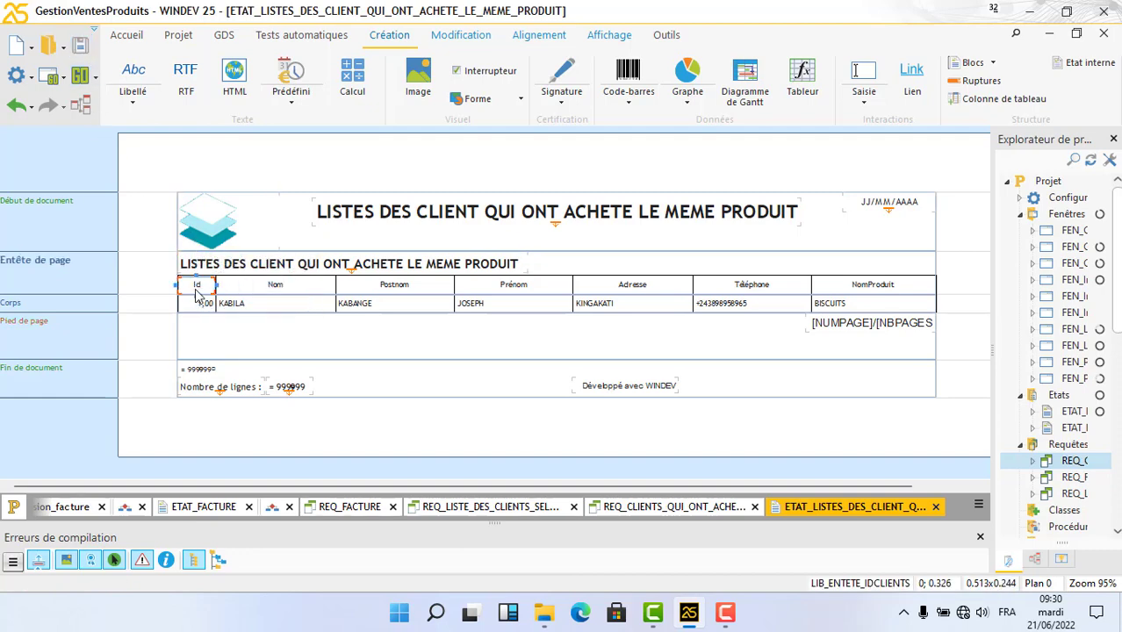
right_click(198, 296)
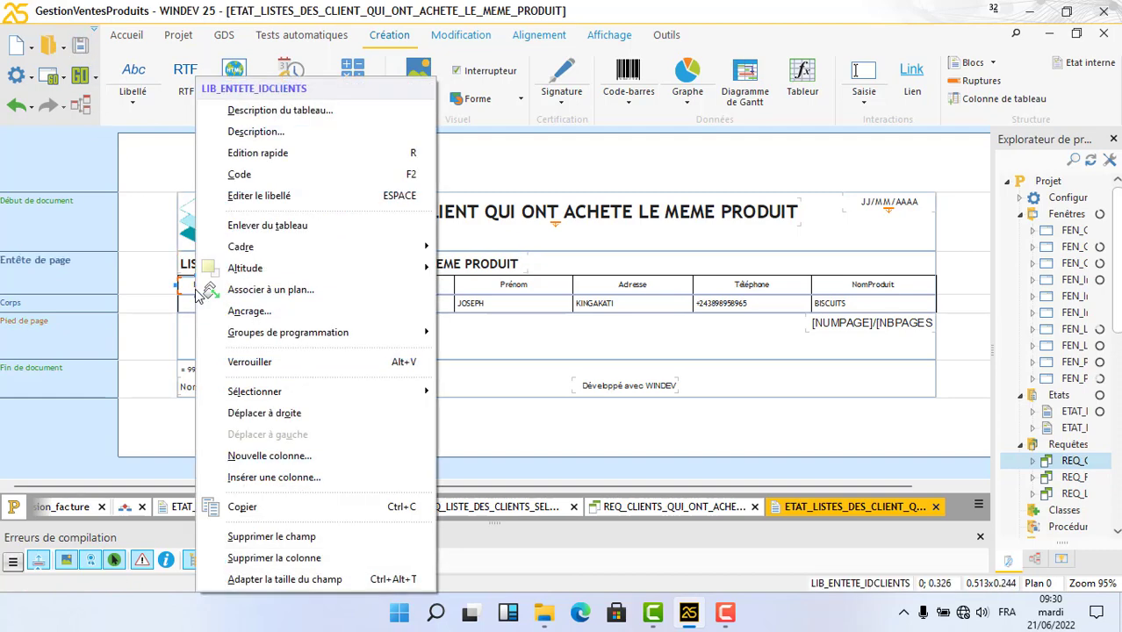
click(544, 142)
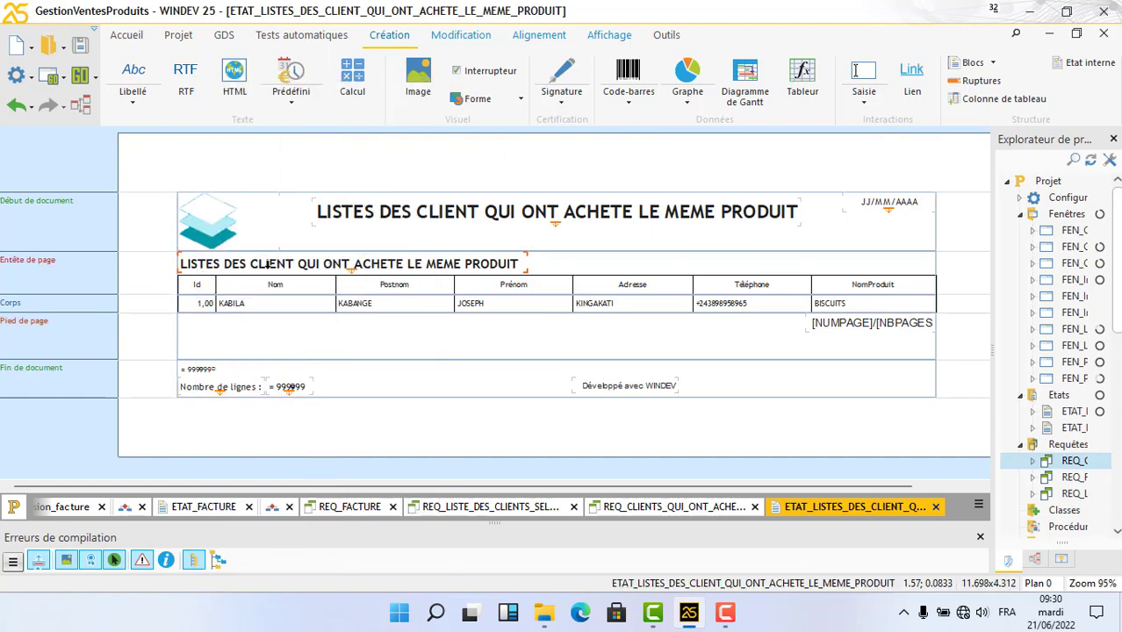
Open the table's description and add a new column labelled N°
right_click(257, 290)
click(326, 110)
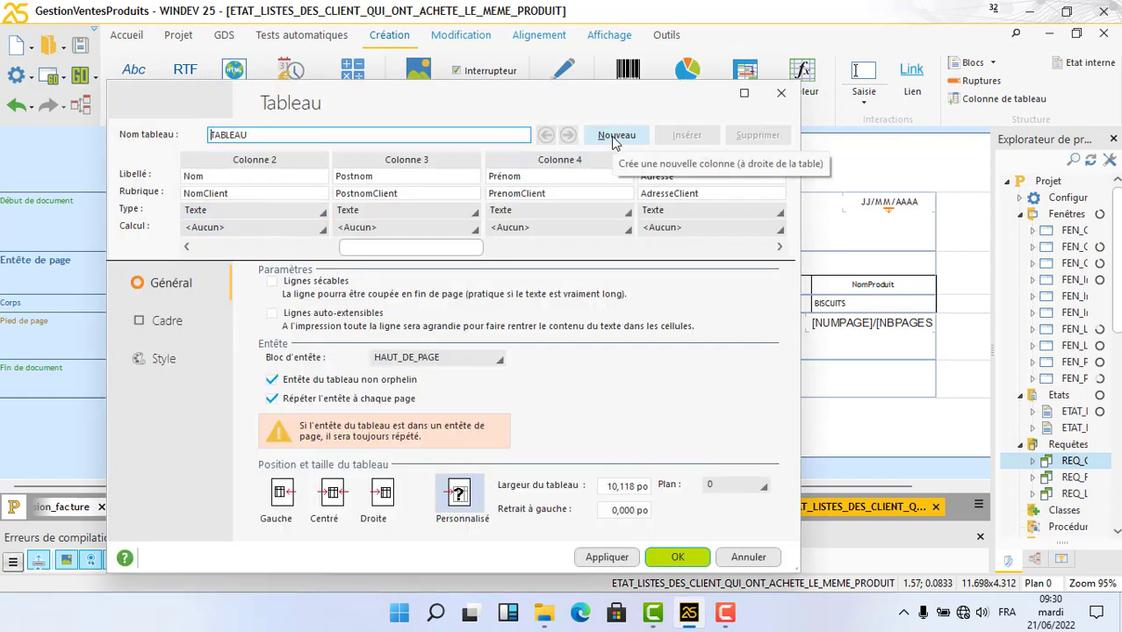
click(615, 136)
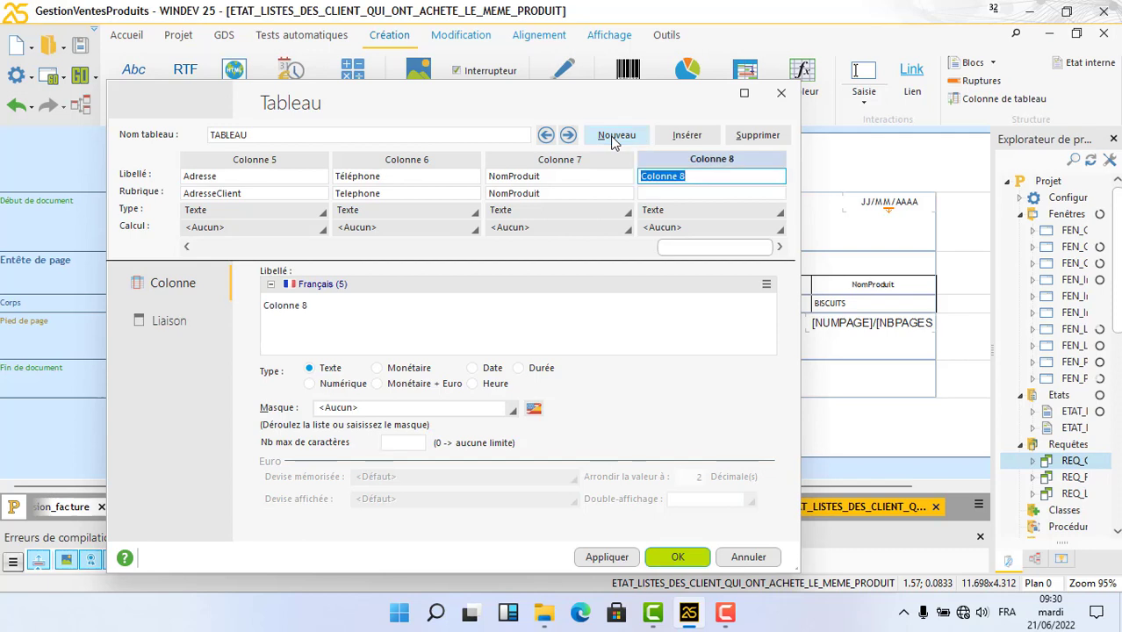
text(N°)
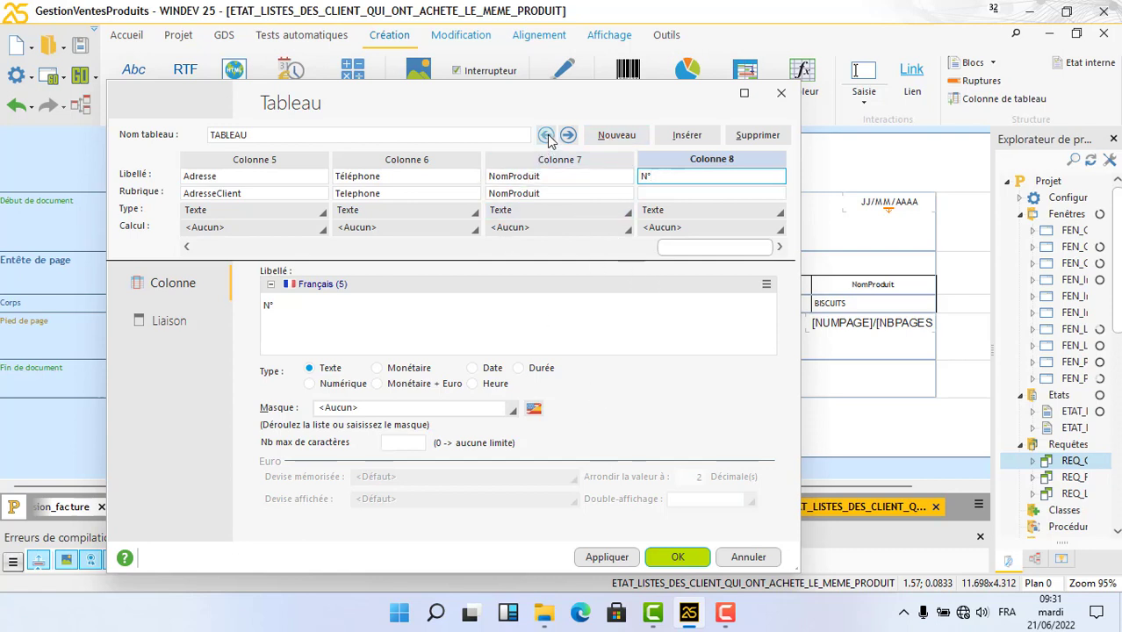
Move the N° column to the first position, ahead of the Id column, and accept the table description
click(546, 134)
click(545, 134)
click(545, 134)
click(545, 136)
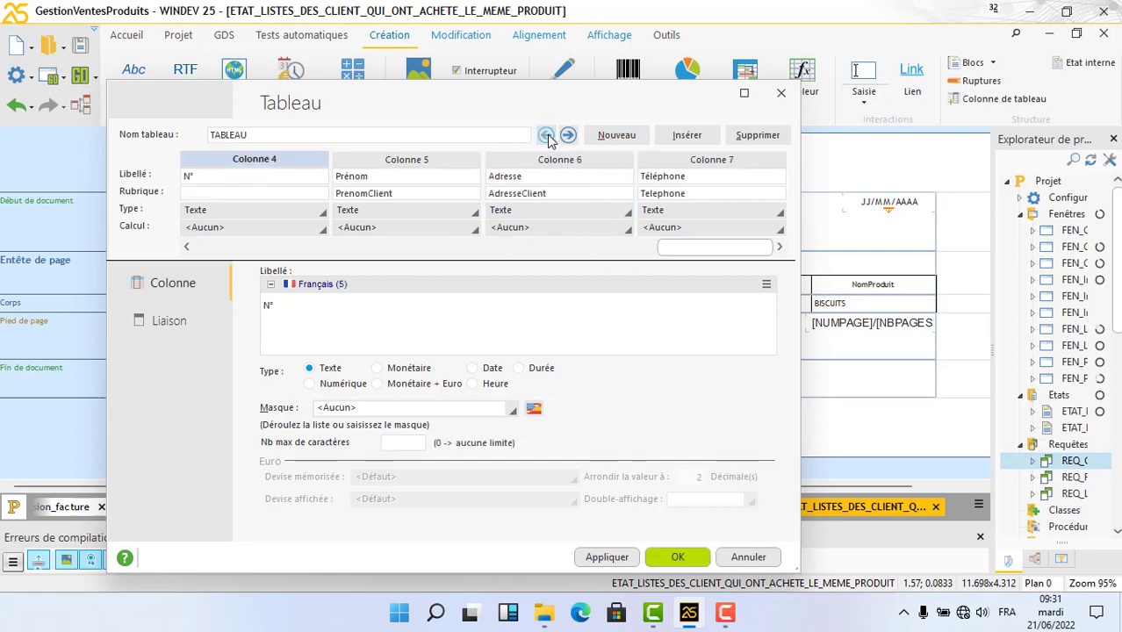
click(545, 135)
click(546, 135)
click(545, 135)
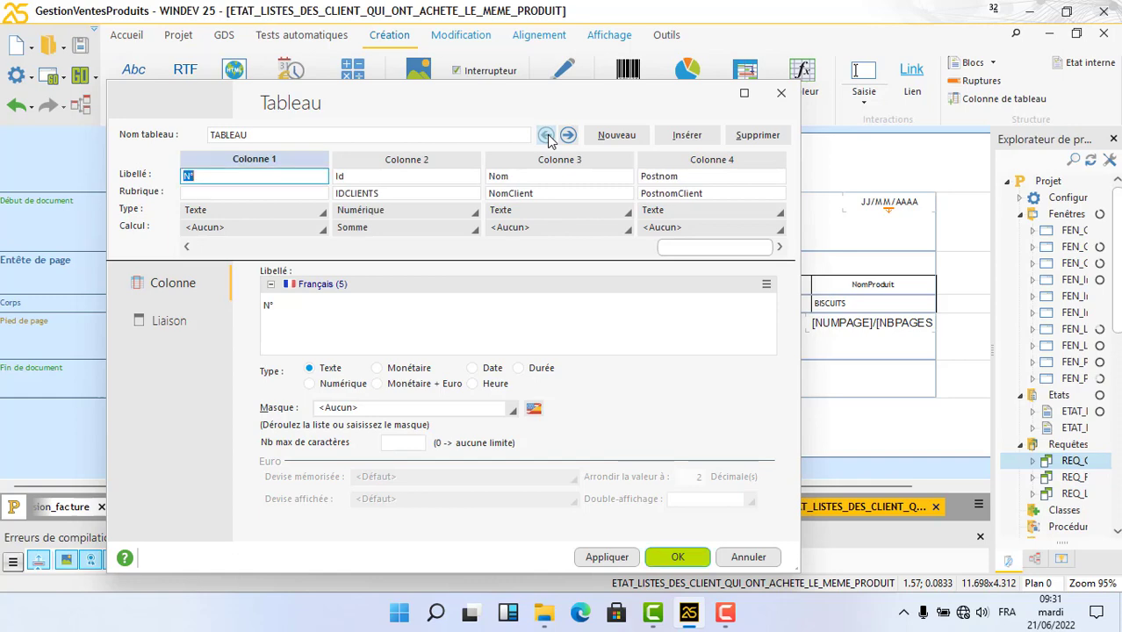
click(663, 562)
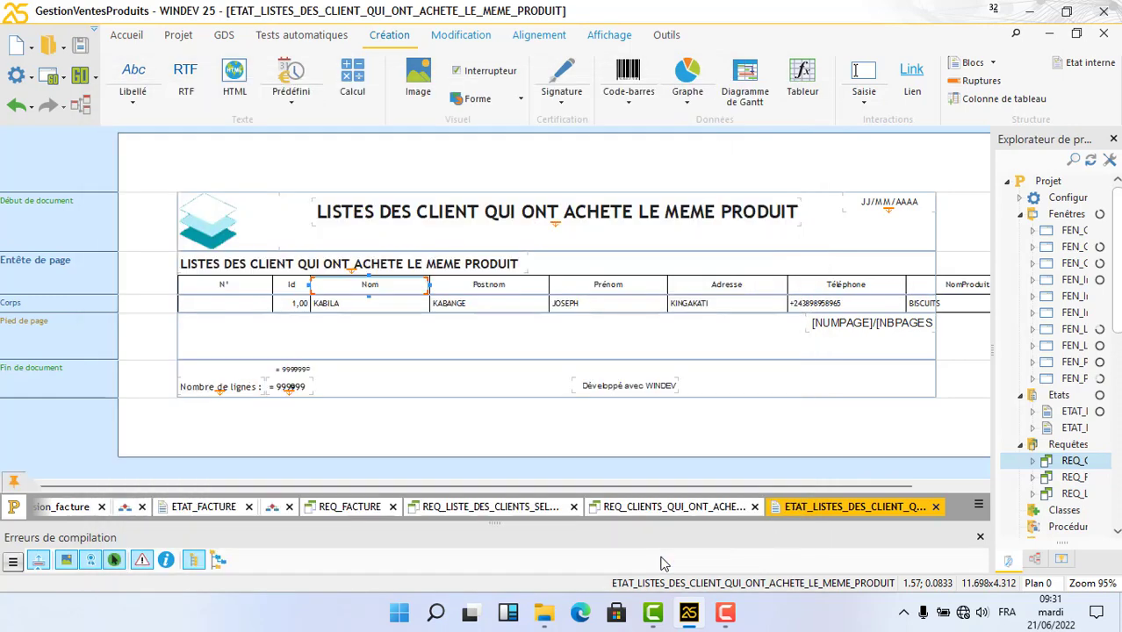
Narrow the N° column to about 17 mm and save the report
click(269, 285)
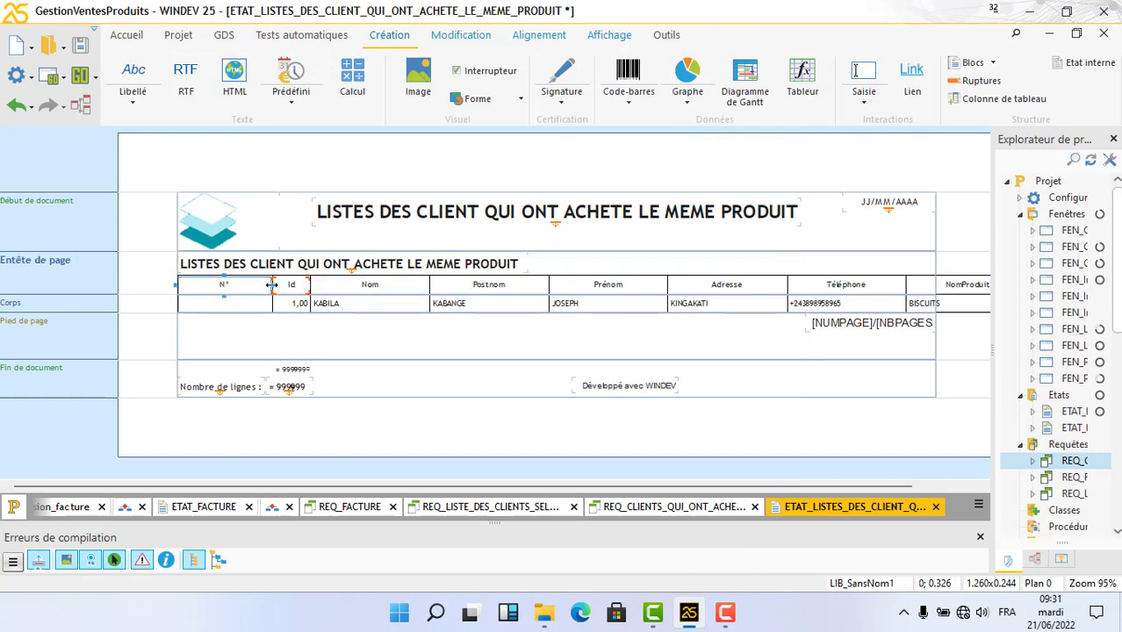
drag(272, 286, 279, 133)
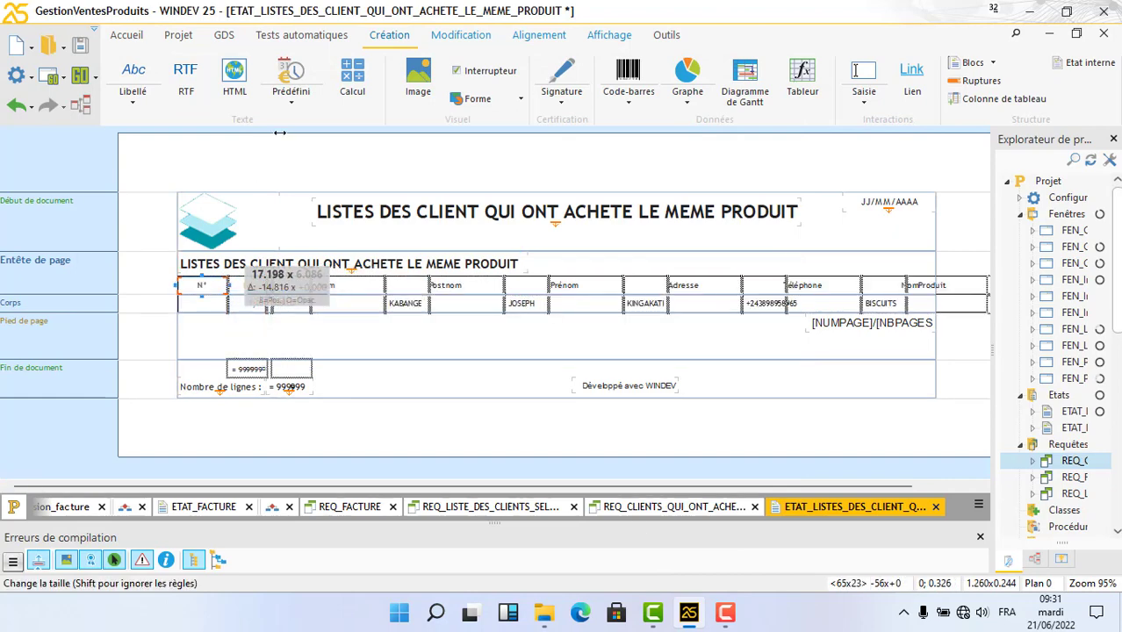
click(276, 168)
click(83, 47)
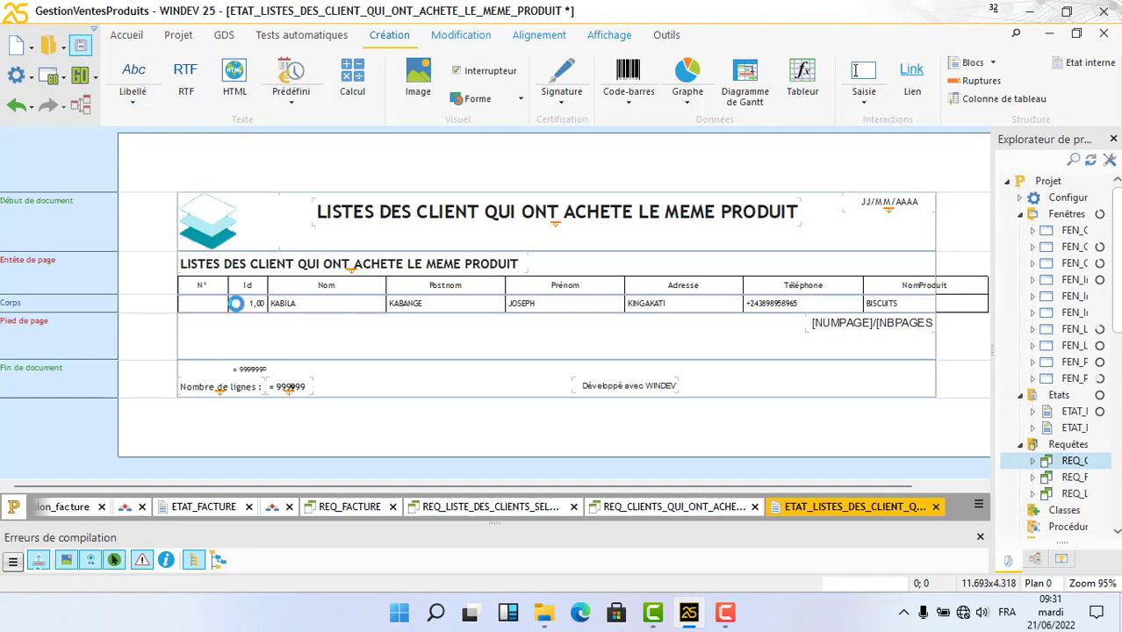
Open the code of the N° column's cell in the Corps block, enter LIB_SansNom = COMPTEUR as its before-printing code and save it
right_click(196, 307)
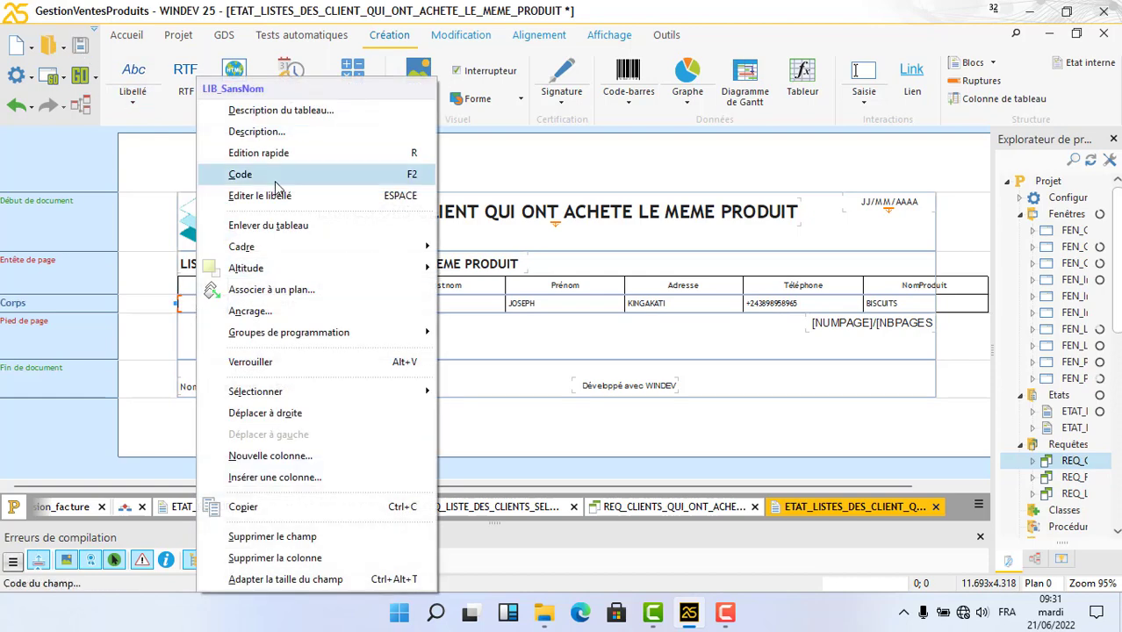
click(275, 175)
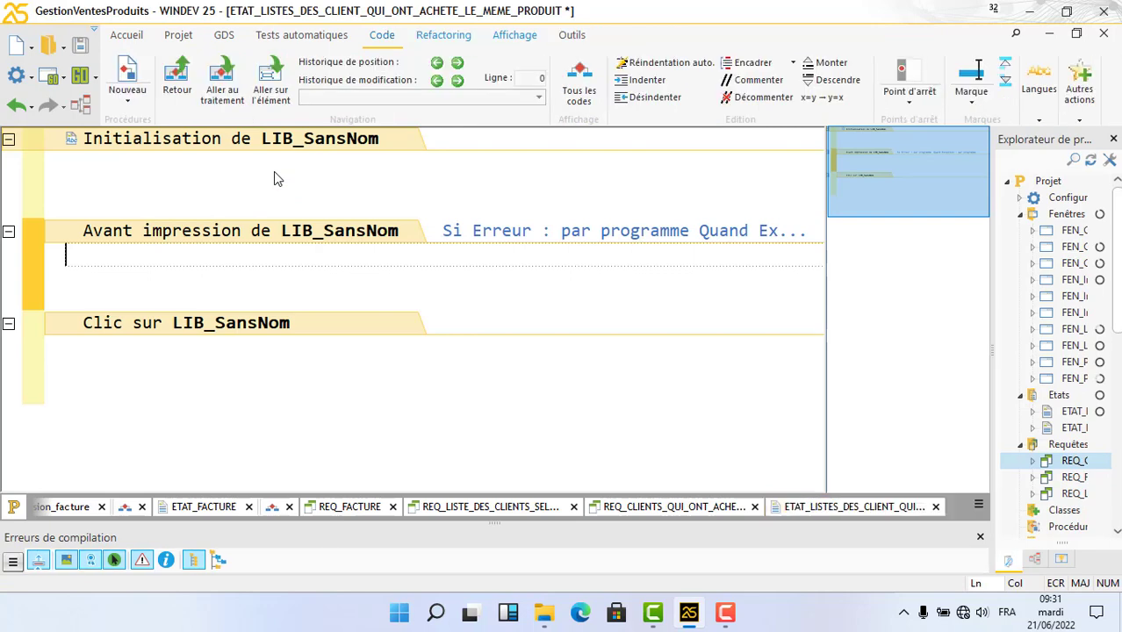
text(li)
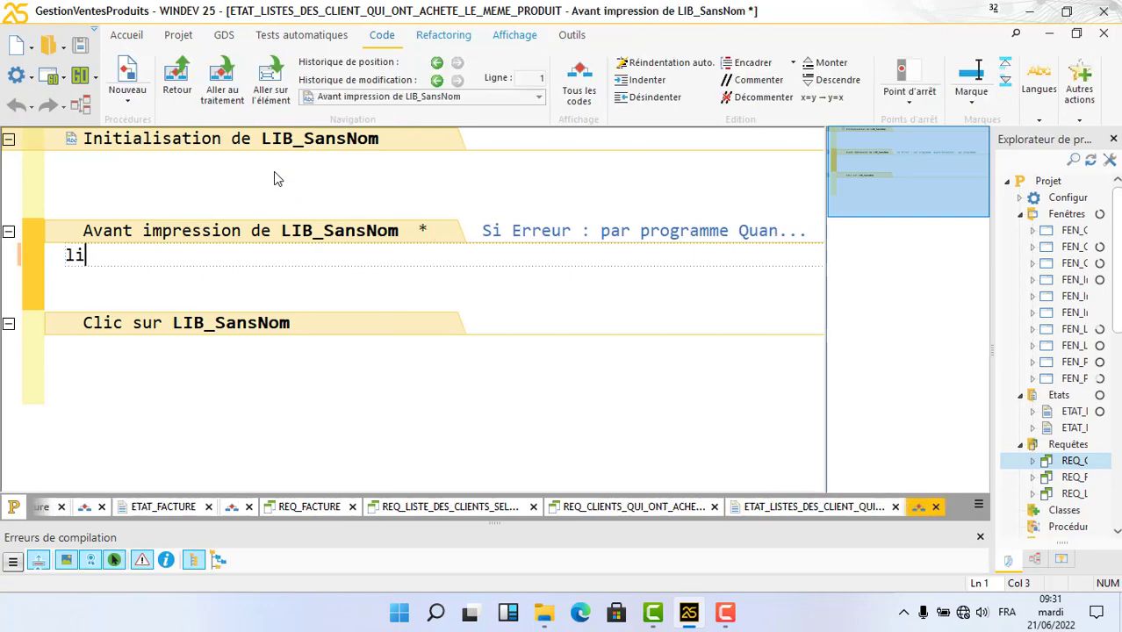
text(b_sab)
key(BackSpace)
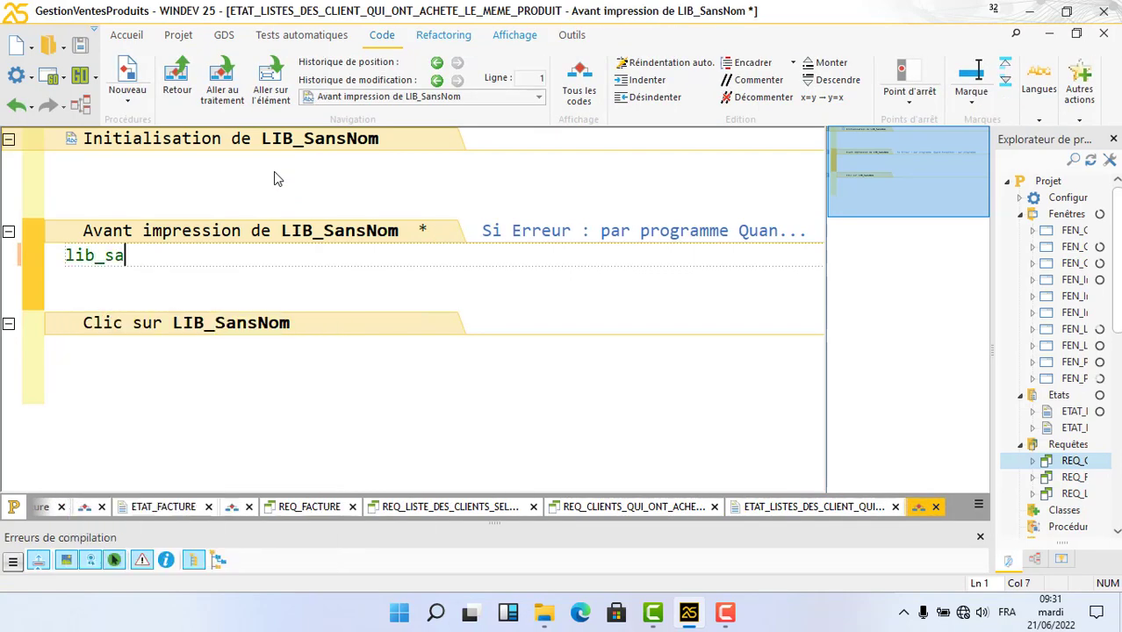
key(Return)
text(= )
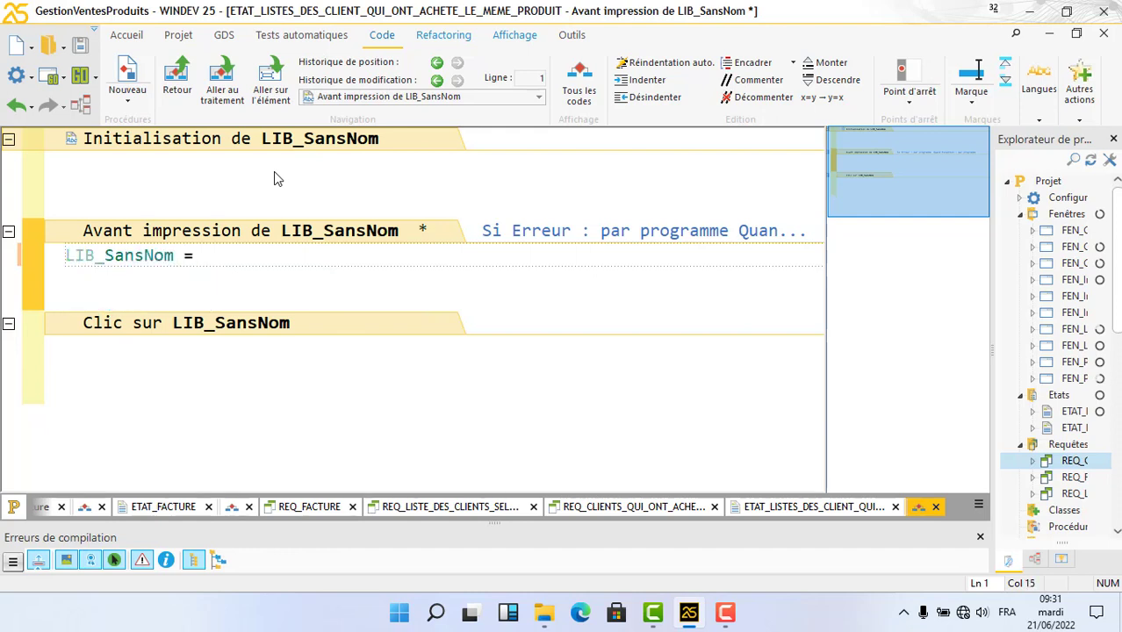
text(compteu)
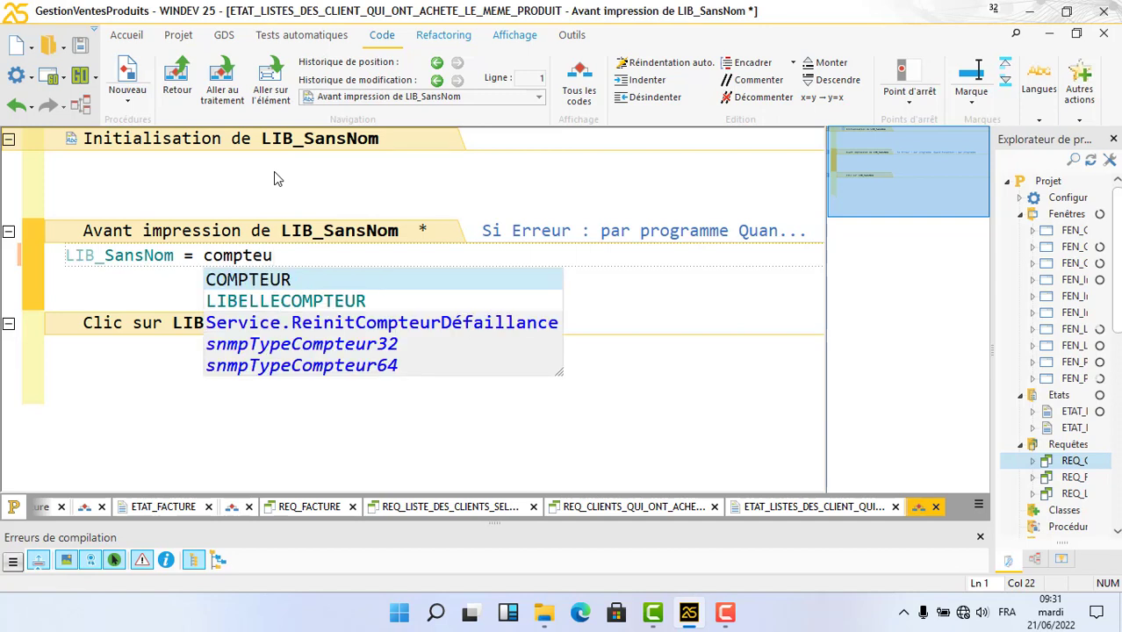
key(Return)
text(+)
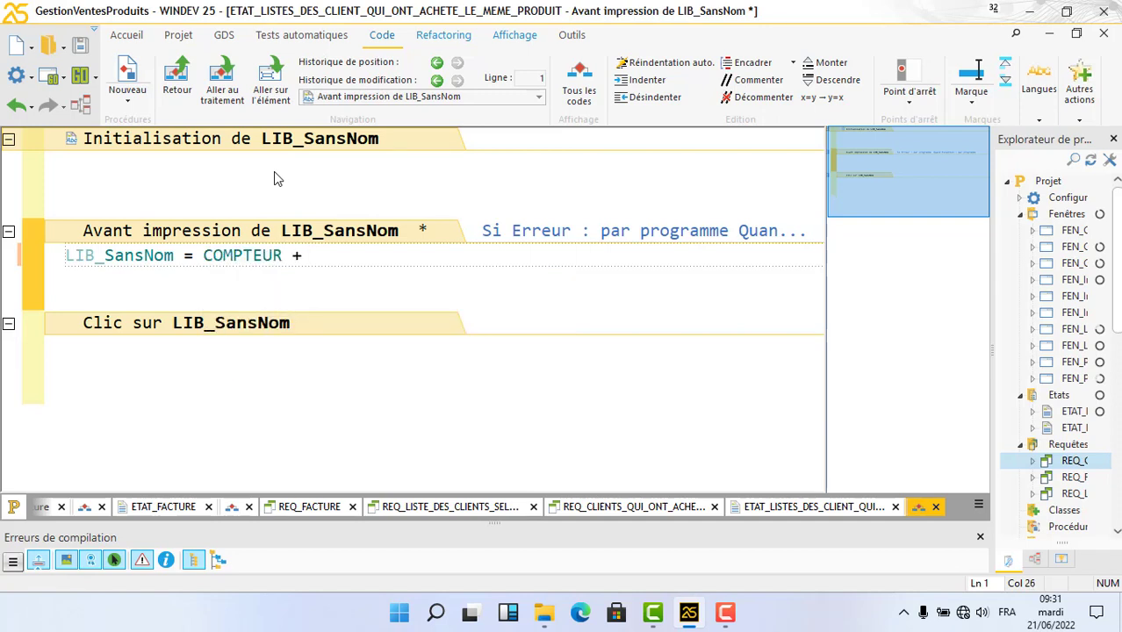
key(BackSpace)
key(BackSpace)
key(BackSpace)
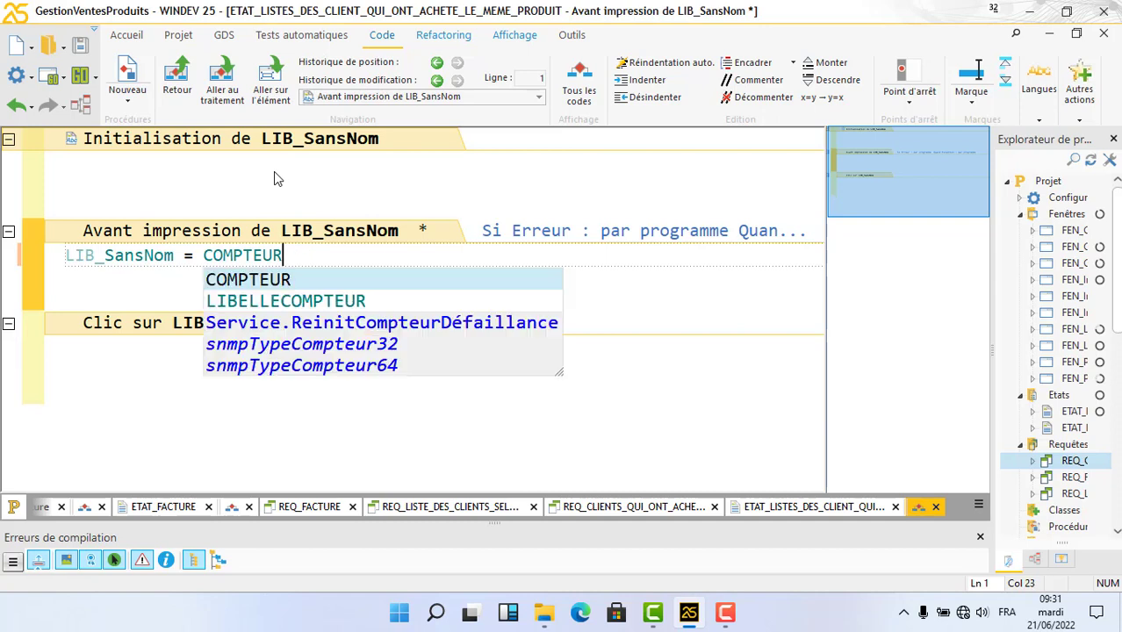
key(Escape)
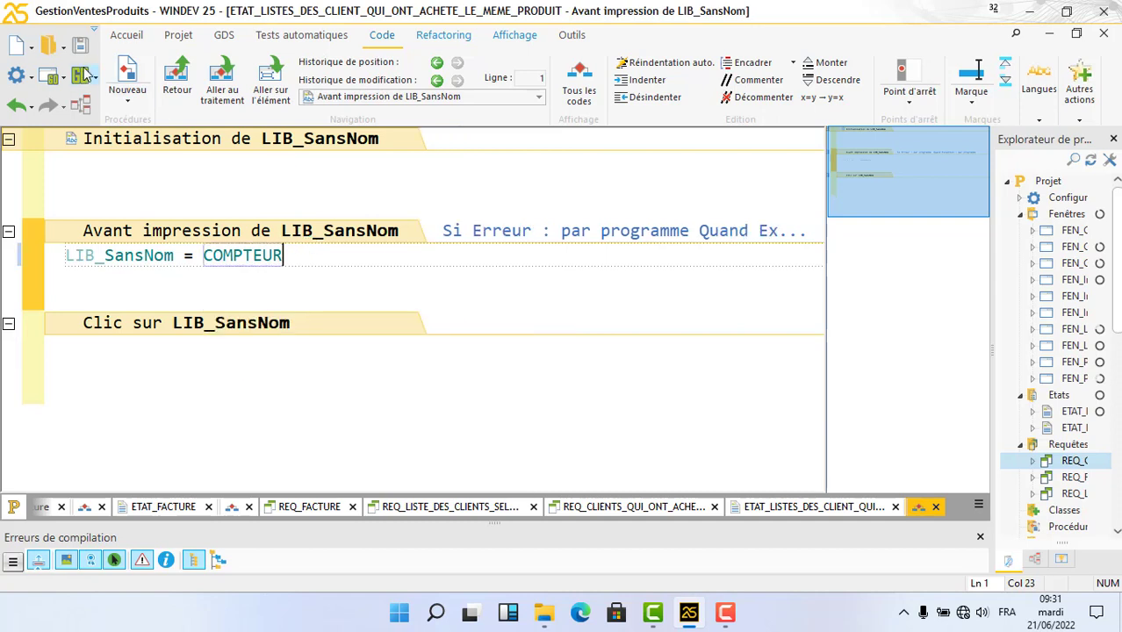
Test the report in the report viewer with ParamNomProduit set to BIC, examine the N° column and close the preview
click(56, 78)
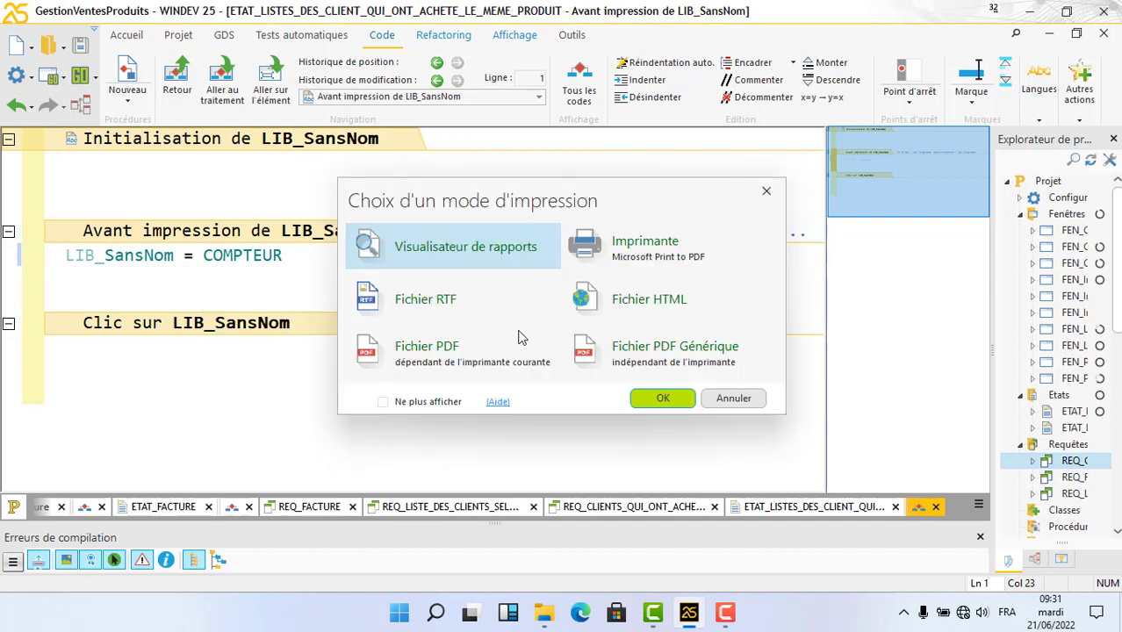
click(656, 402)
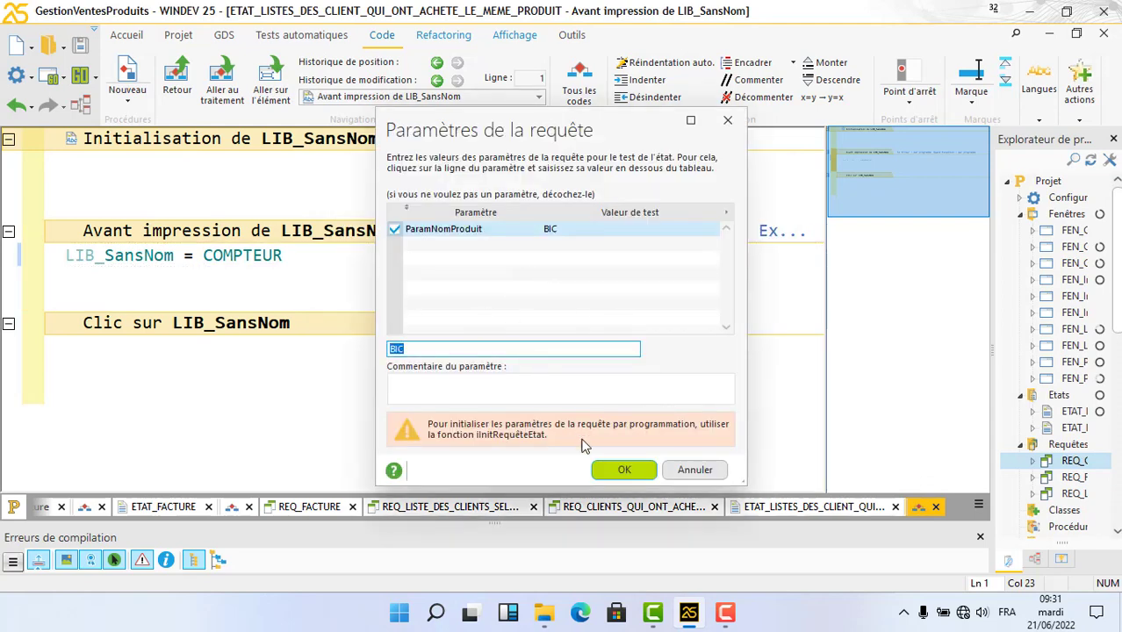
click(623, 470)
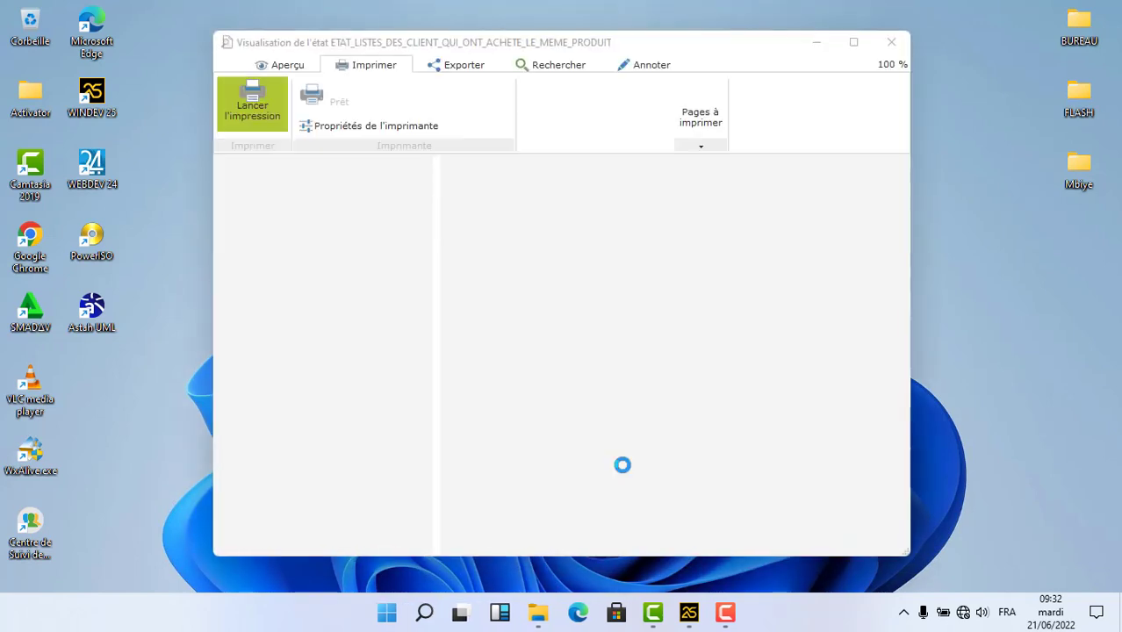
click(853, 43)
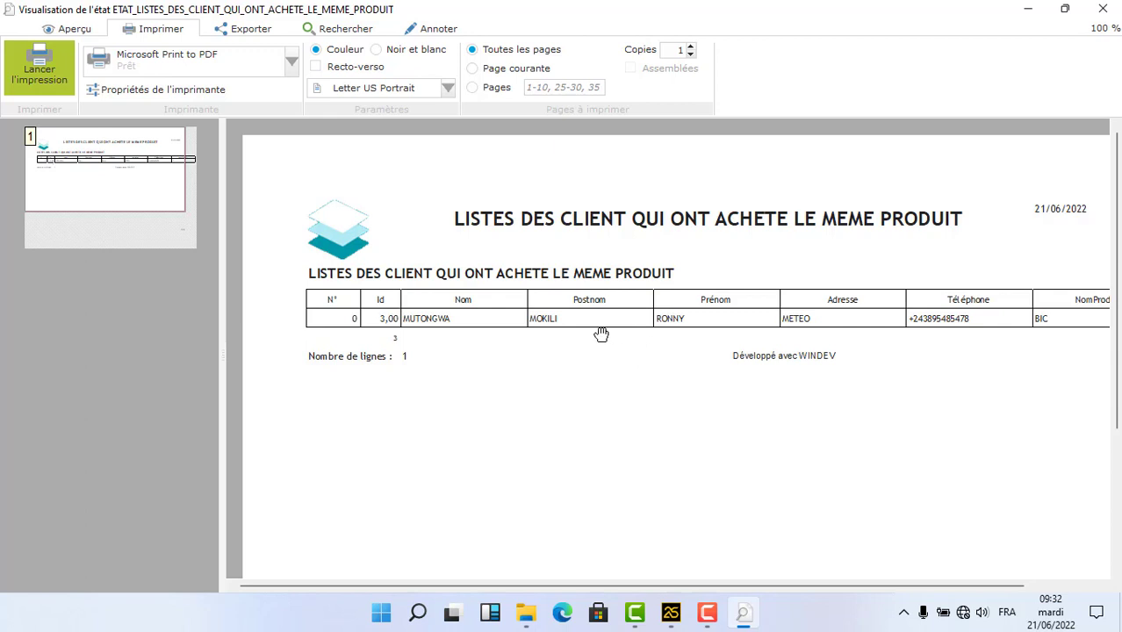
scroll(601, 334, down, 3)
scroll(563, 347, up, 3)
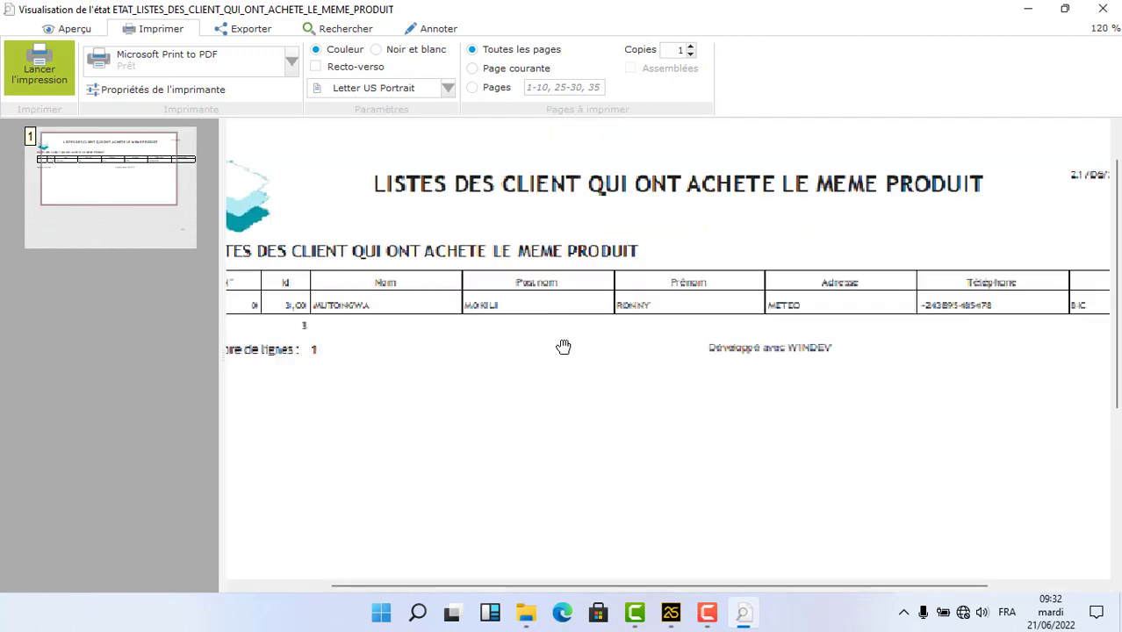
drag(575, 587, 493, 585)
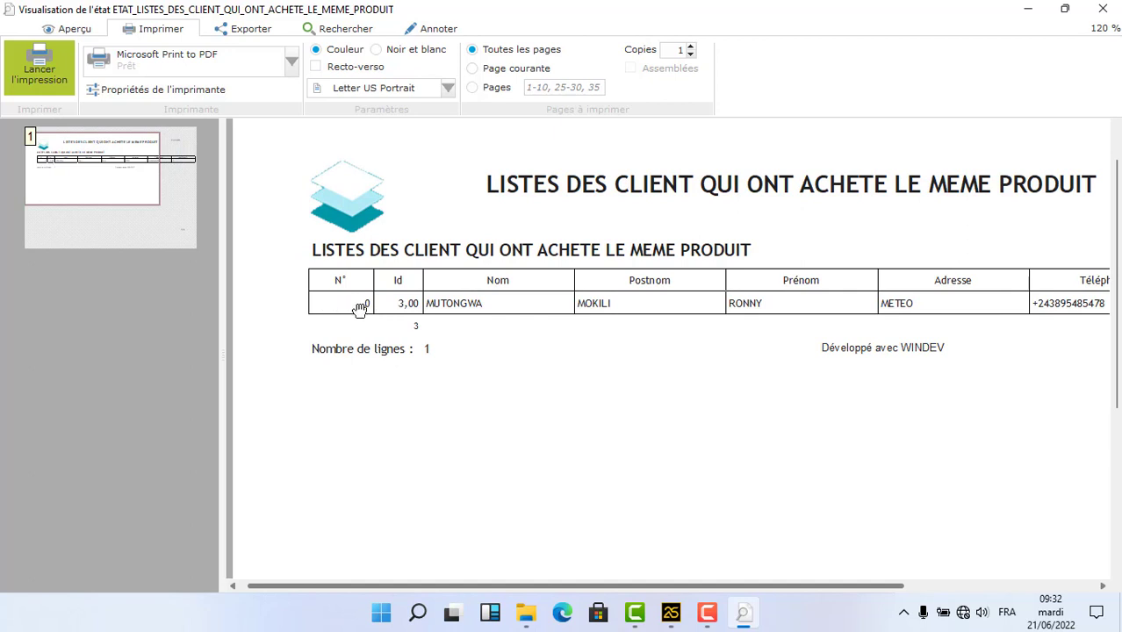
click(1103, 8)
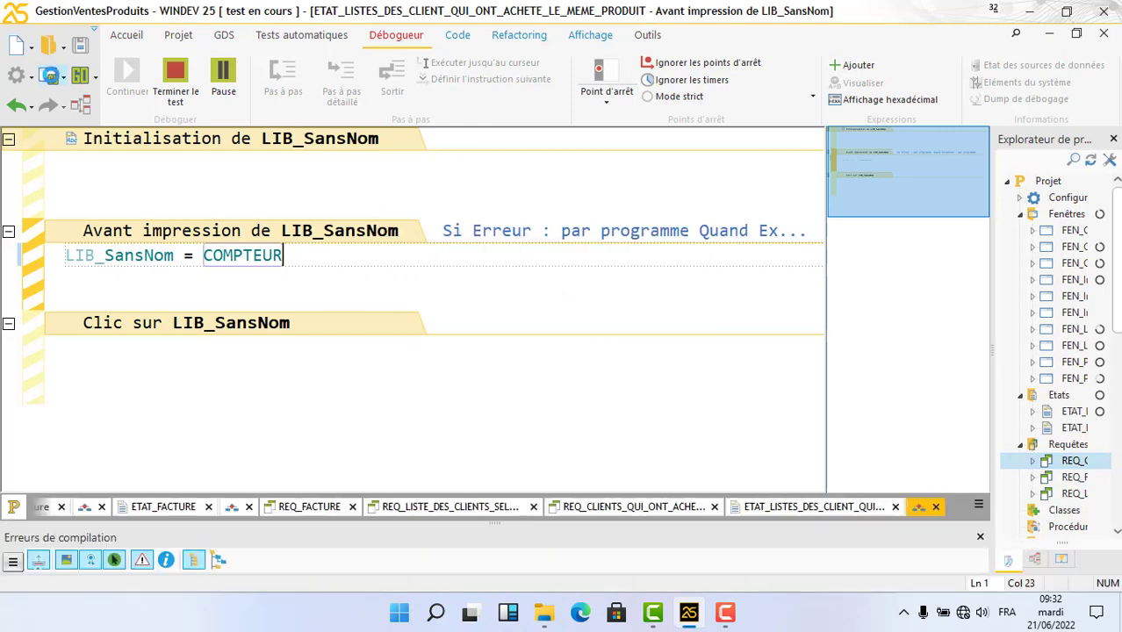
Test the report in the report viewer with ParamNomProduit set to BISCUITS, examine the row numbering and close the preview
click(53, 79)
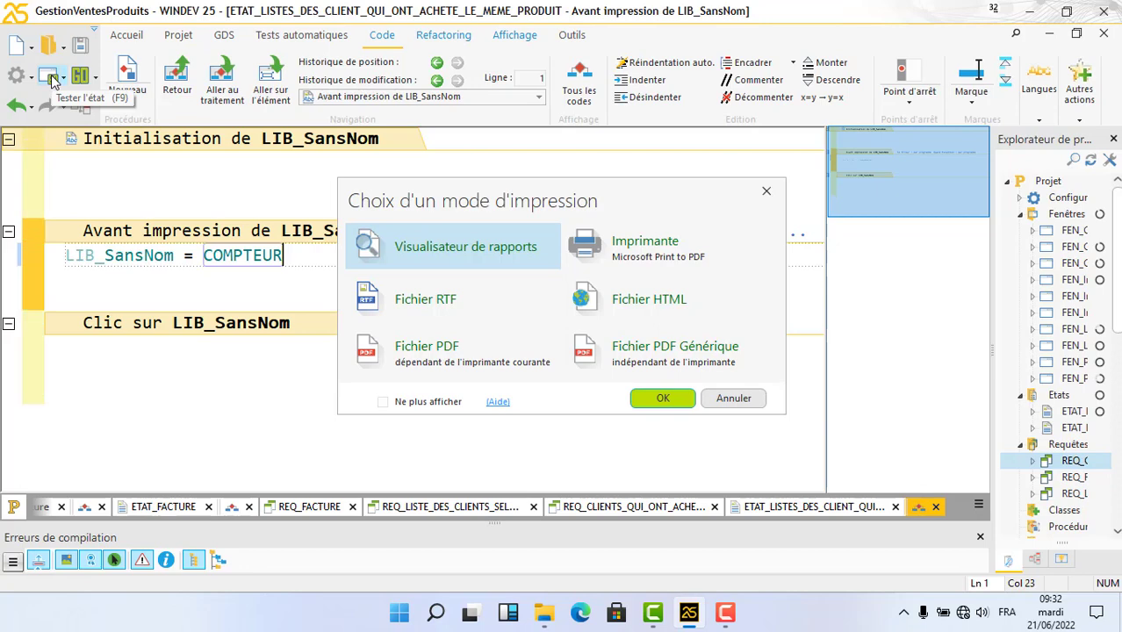
click(675, 400)
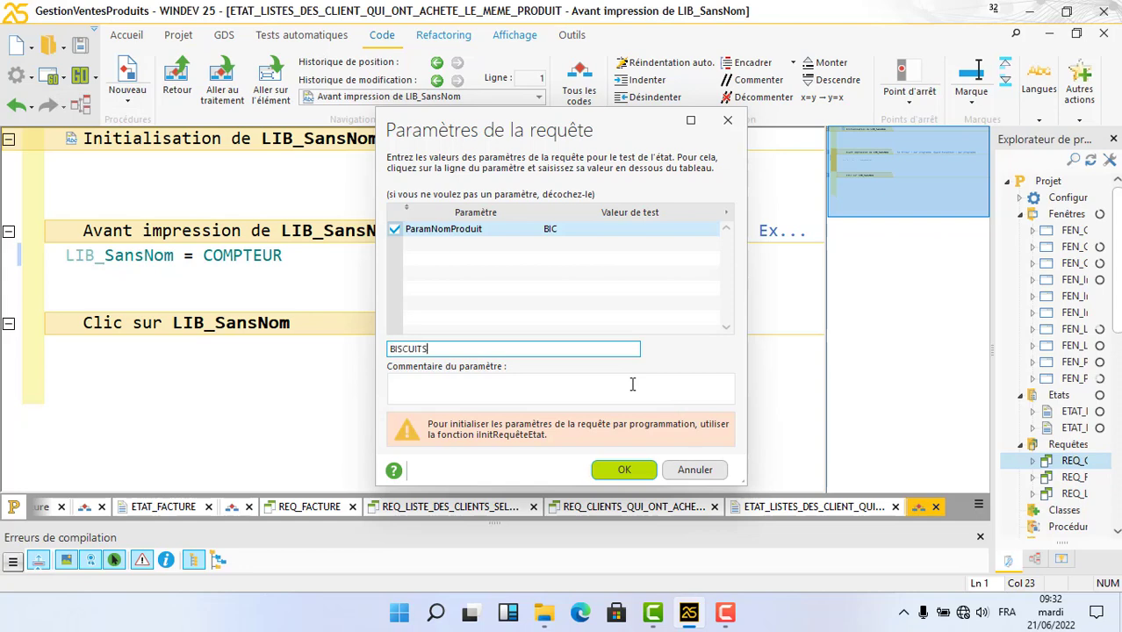
key(Return)
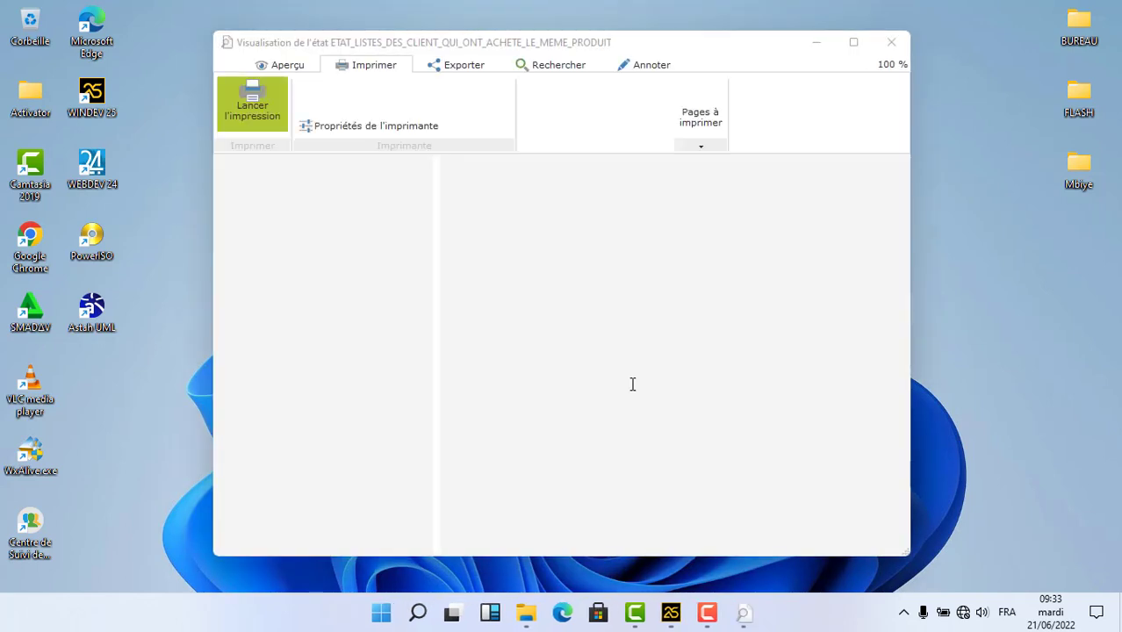
click(854, 42)
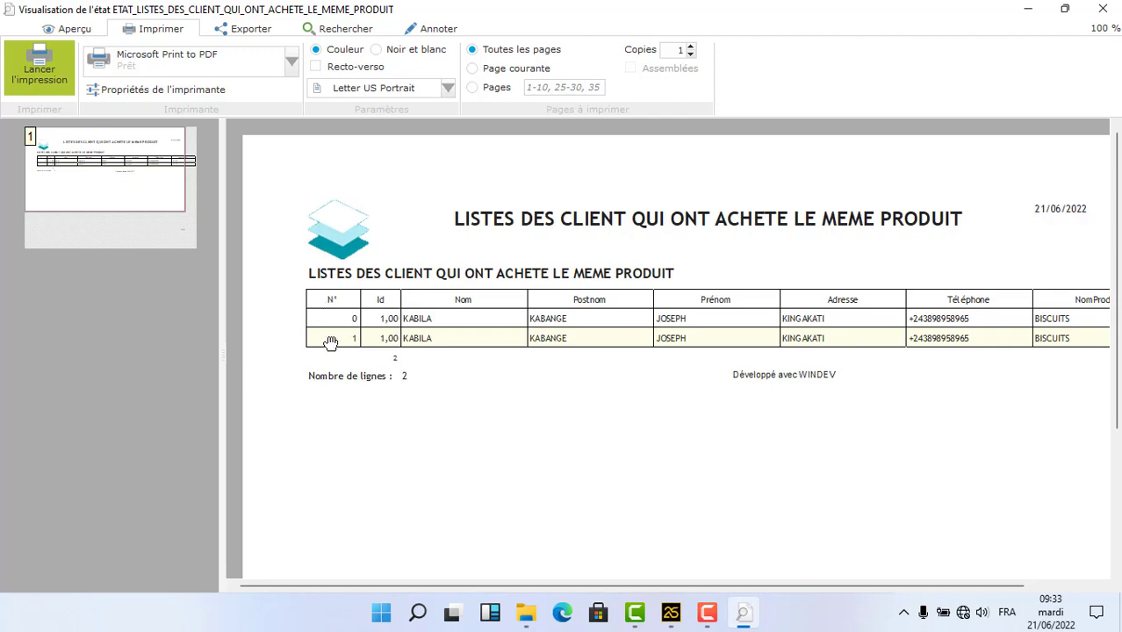
scroll(575, 439, down, 4)
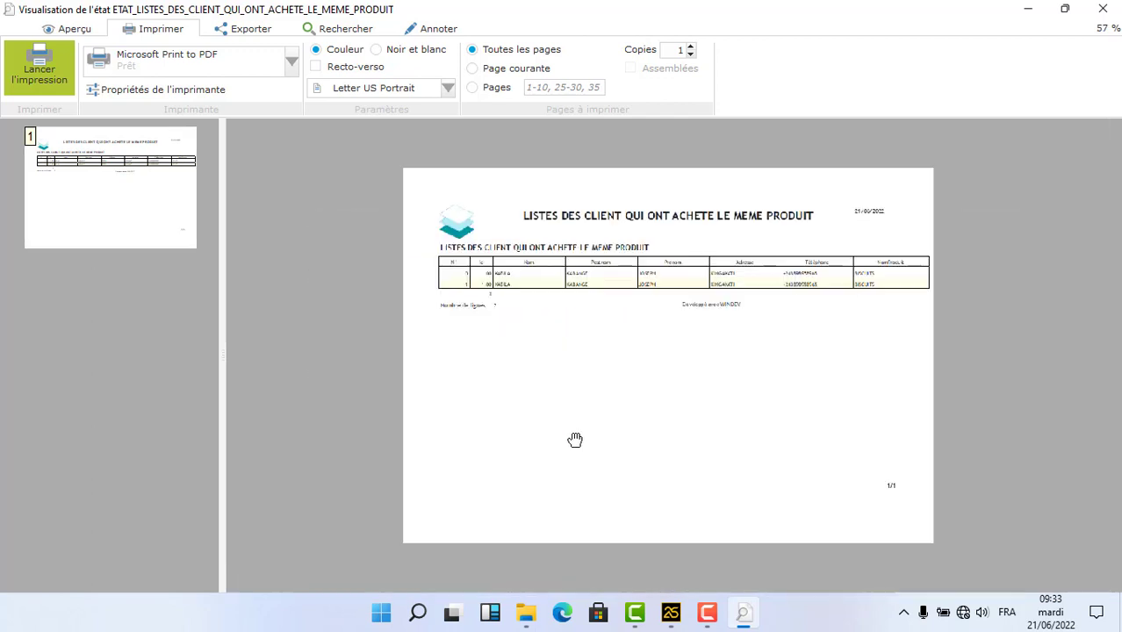
scroll(575, 439, up, 3)
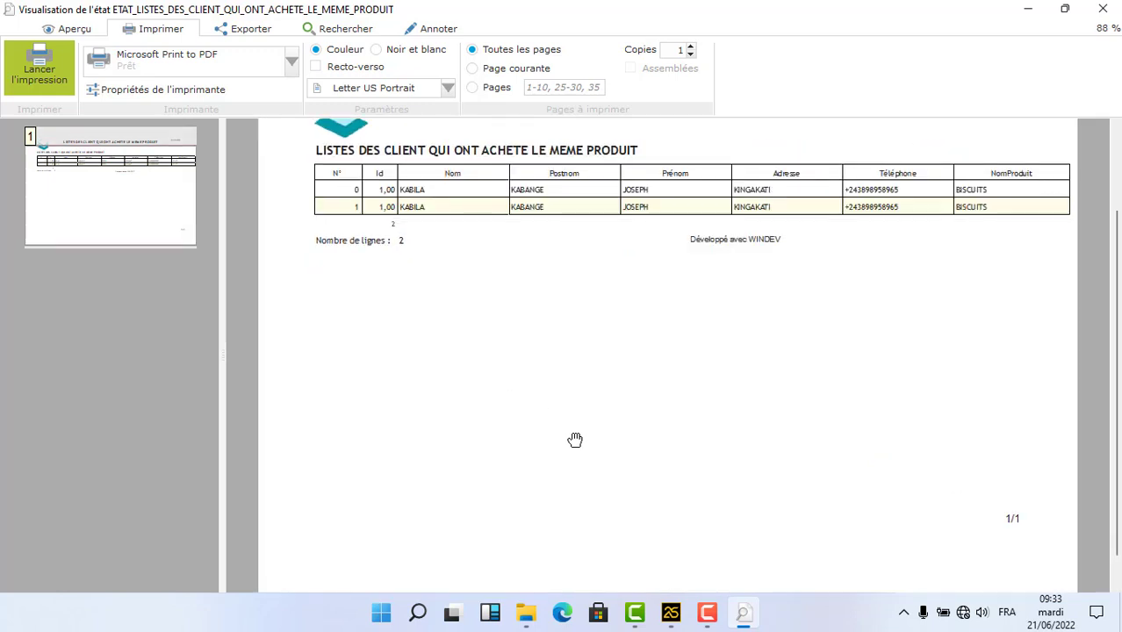
scroll(575, 440, up, 1)
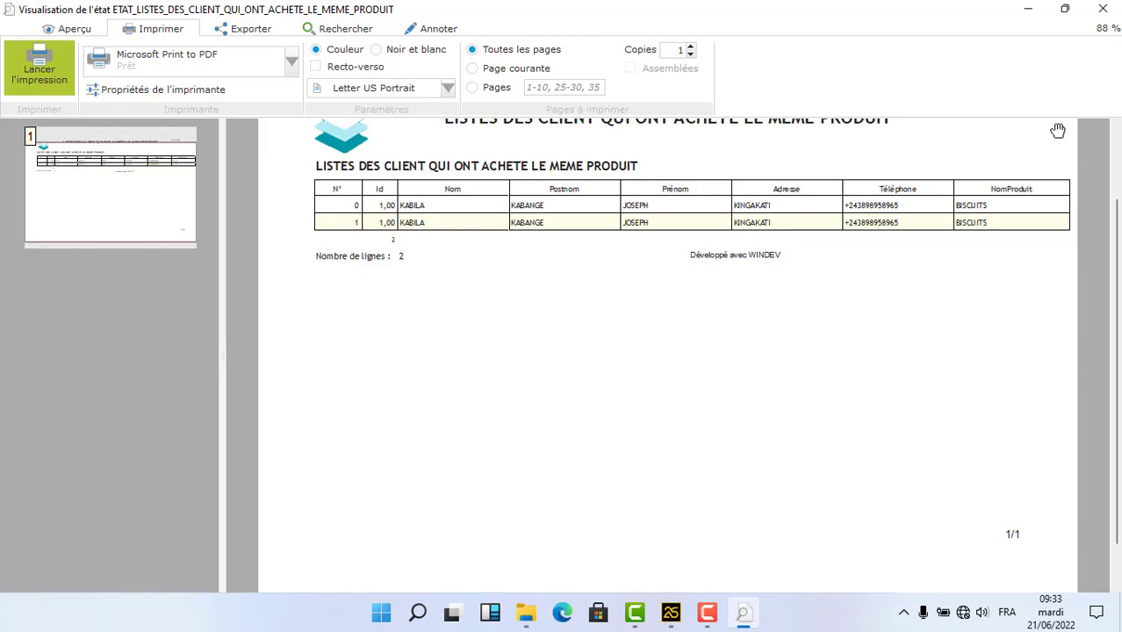
click(1103, 9)
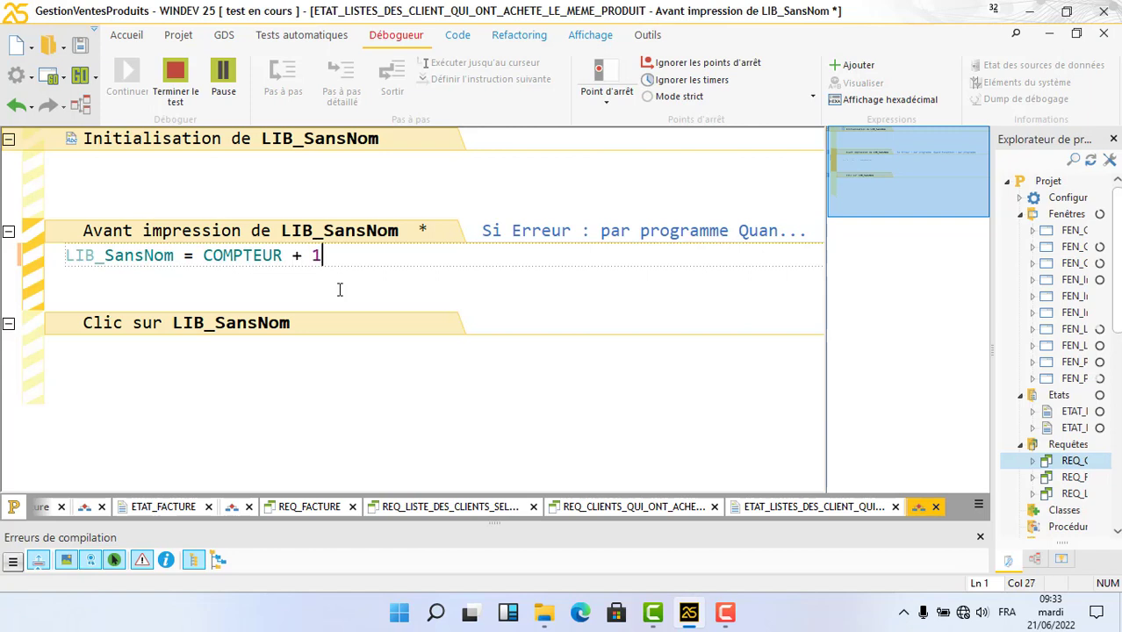
Change the before-printing code to LIB_SansNom = COMPTEUR + 1, save it and check the row numbering in a new report preview
key(ctrl+s)
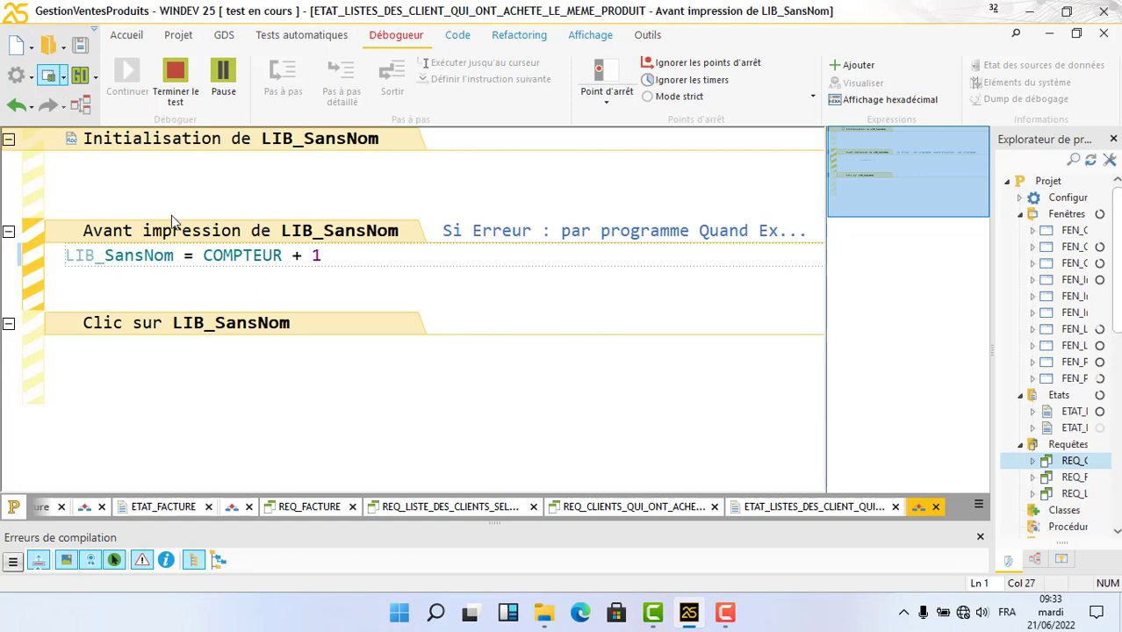
click(656, 397)
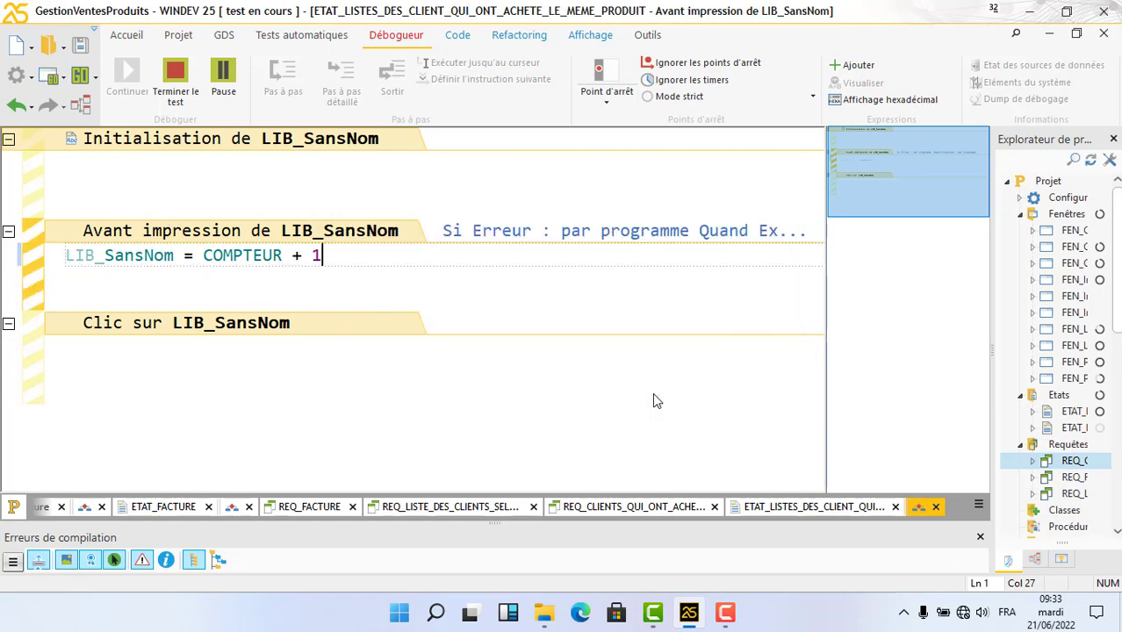
click(619, 469)
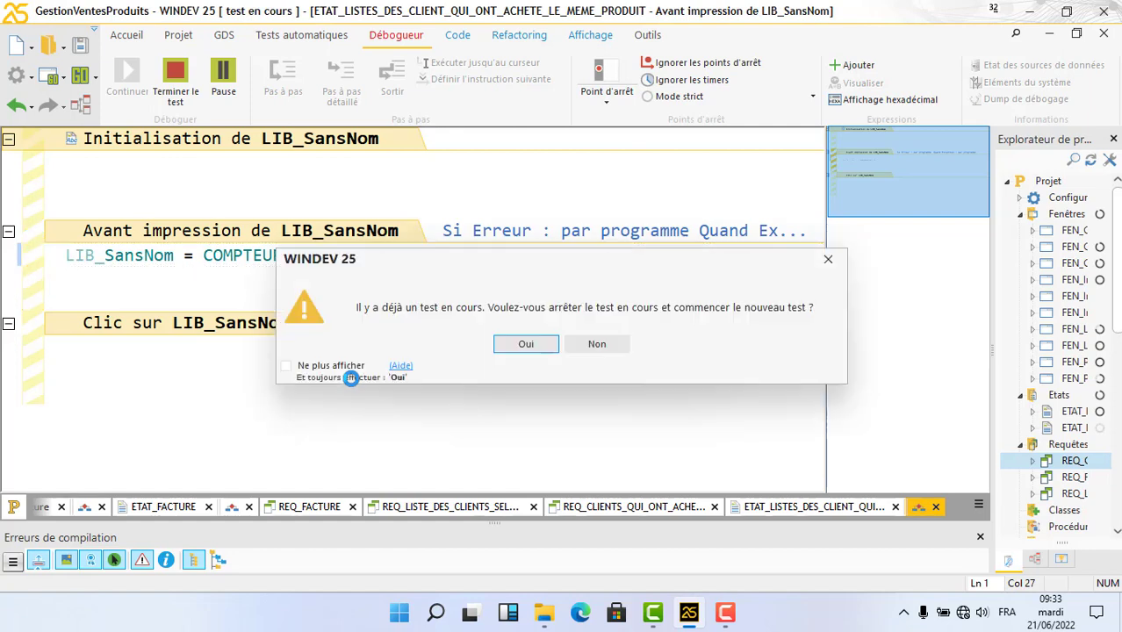
click(518, 348)
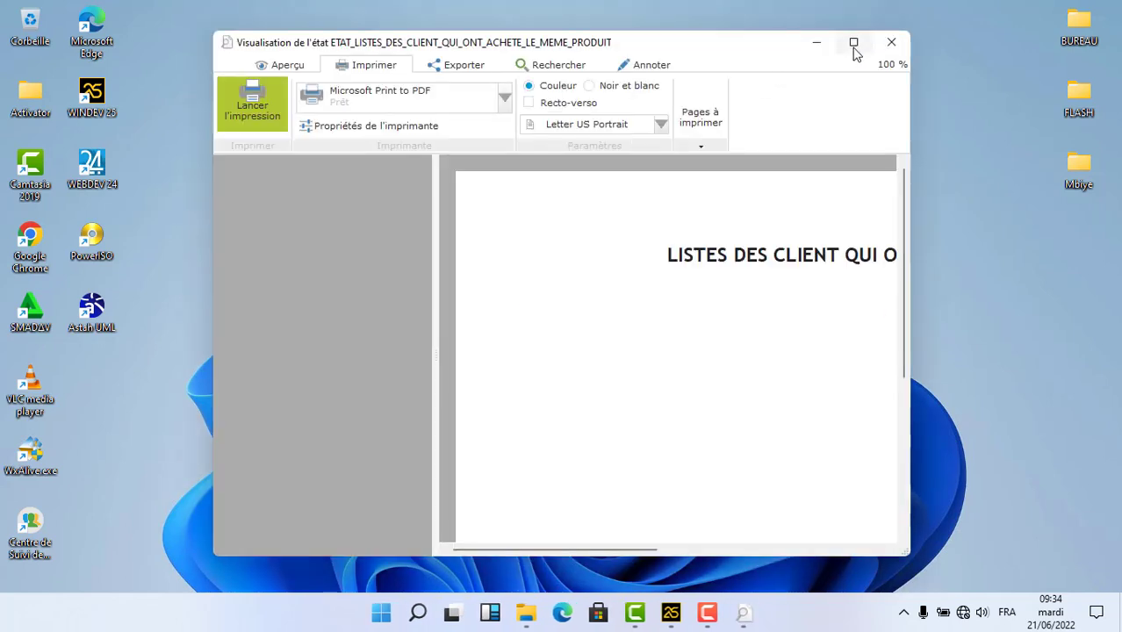
click(853, 44)
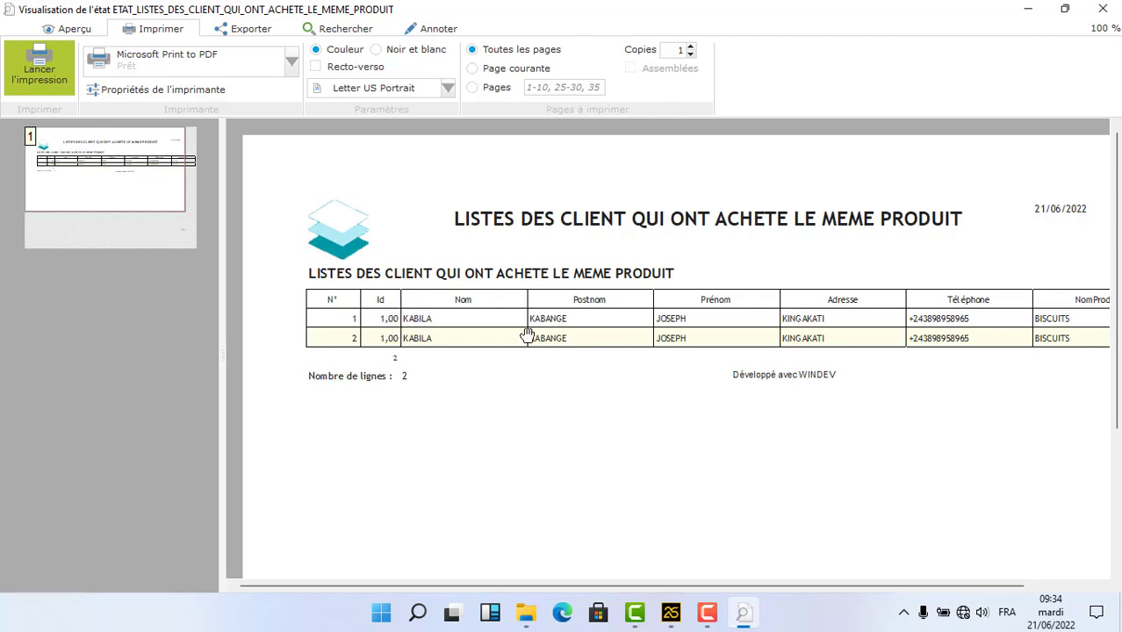
click(1115, 5)
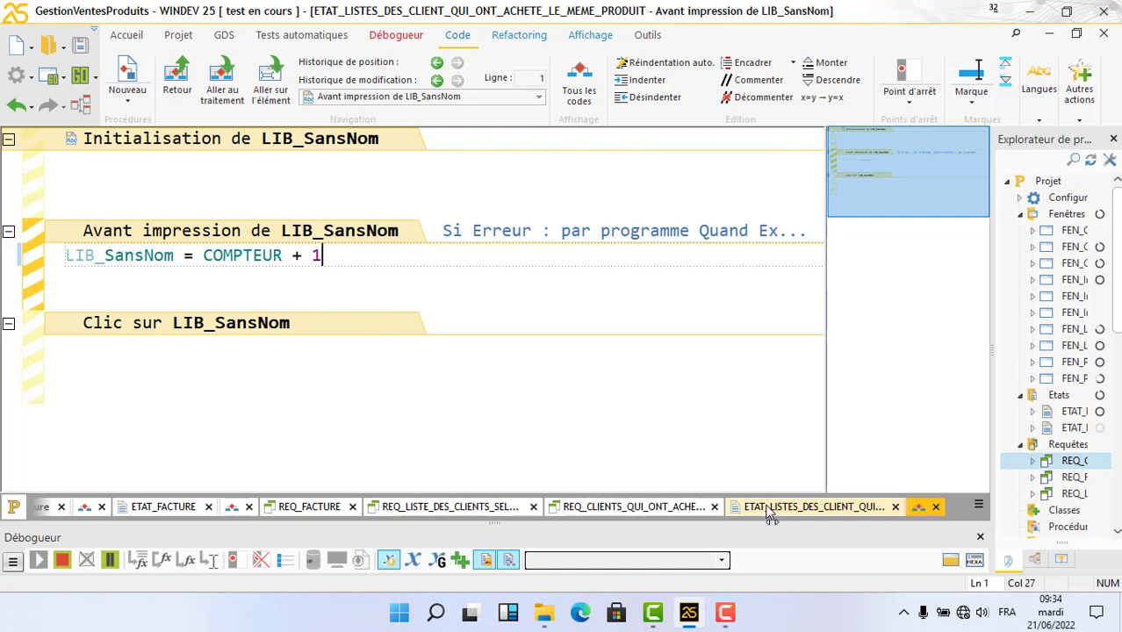
Return to the report layout and examine the Id column's settings in the table description, closing it without changes
click(769, 516)
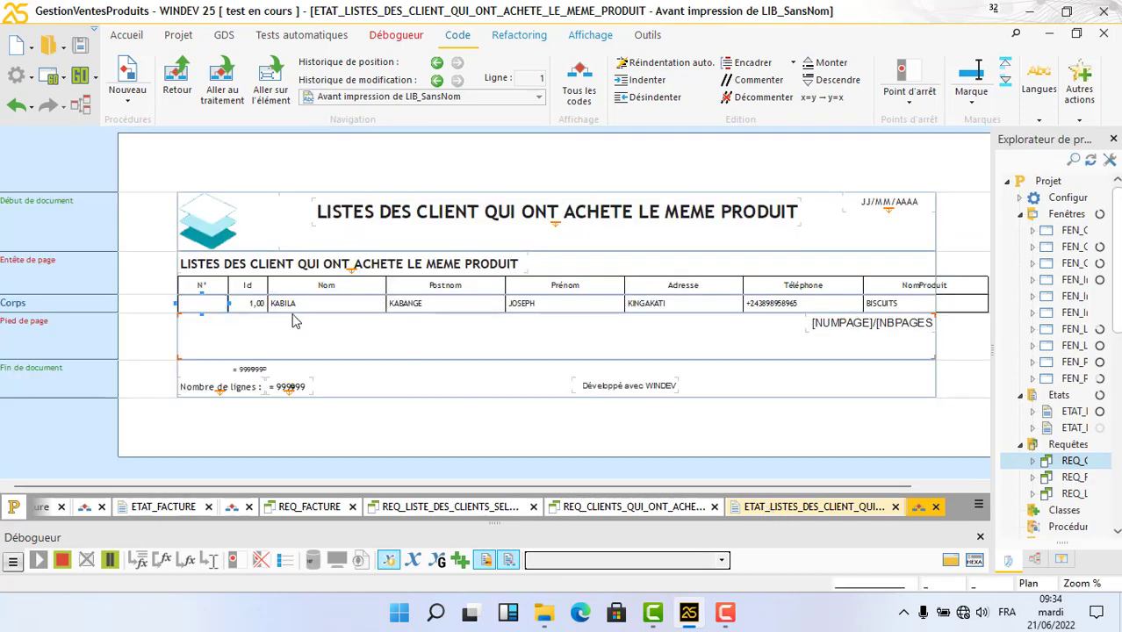
right_click(242, 314)
click(249, 312)
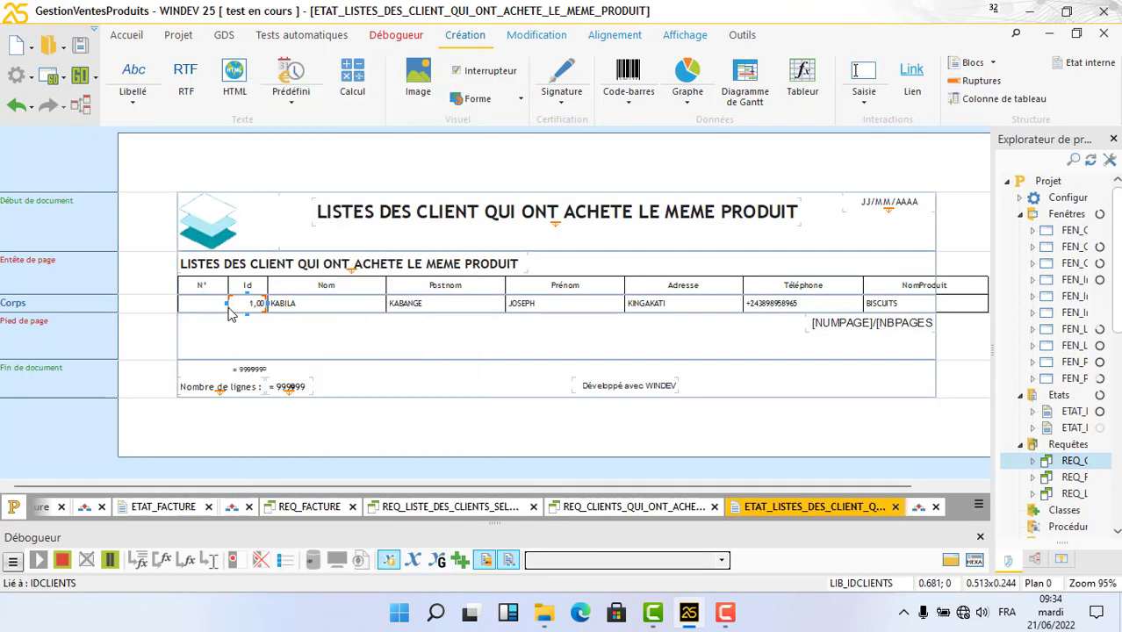
right_click(250, 313)
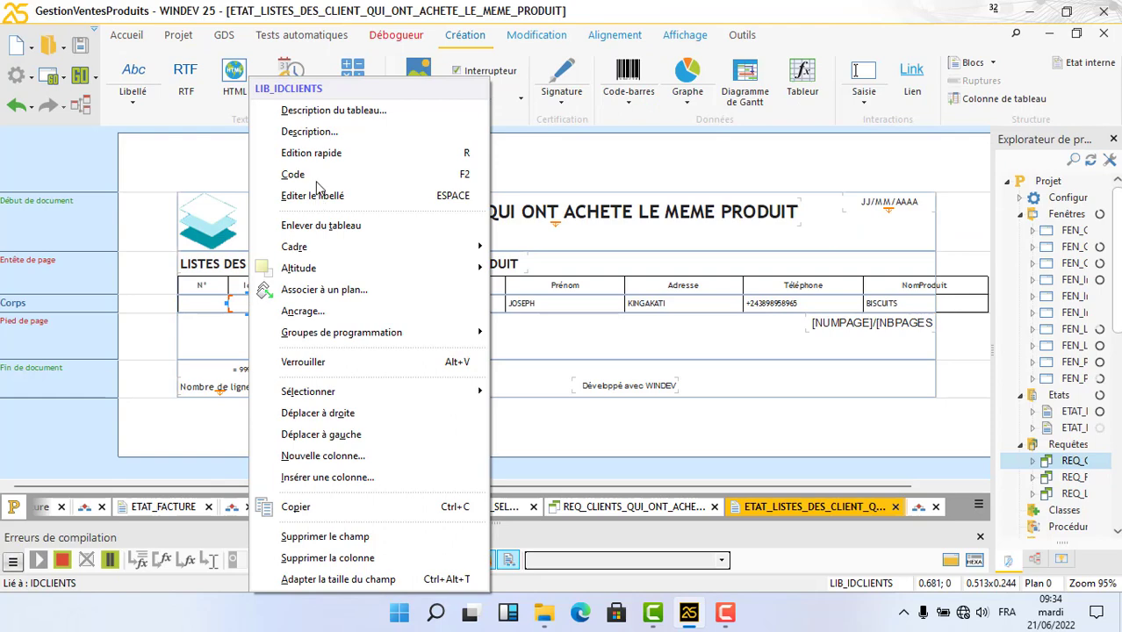
click(312, 133)
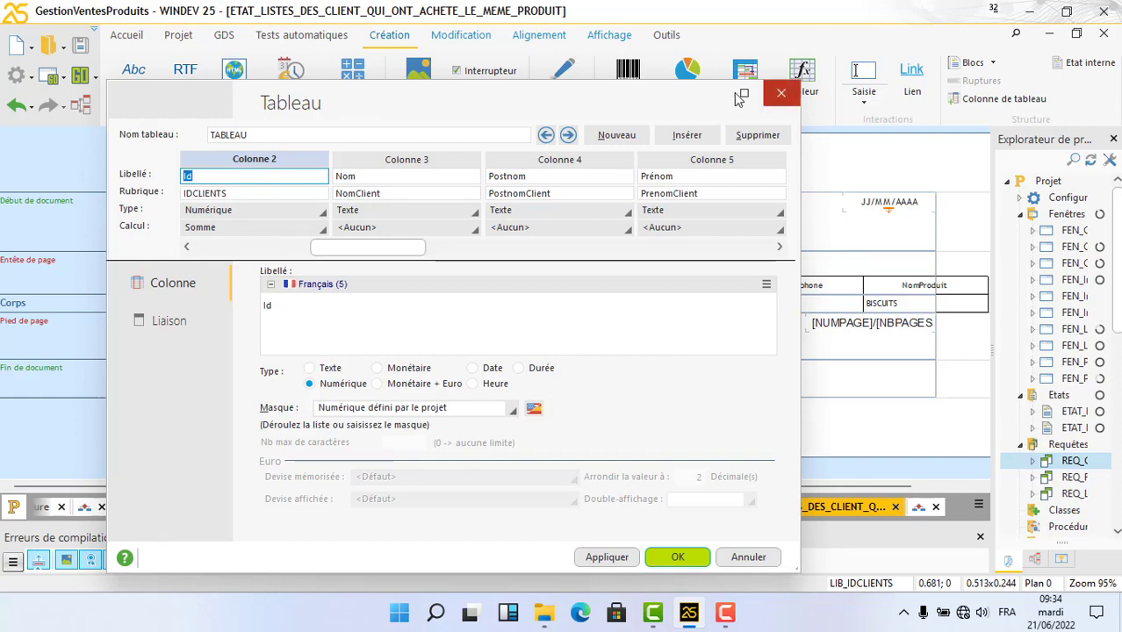
click(780, 92)
click(399, 316)
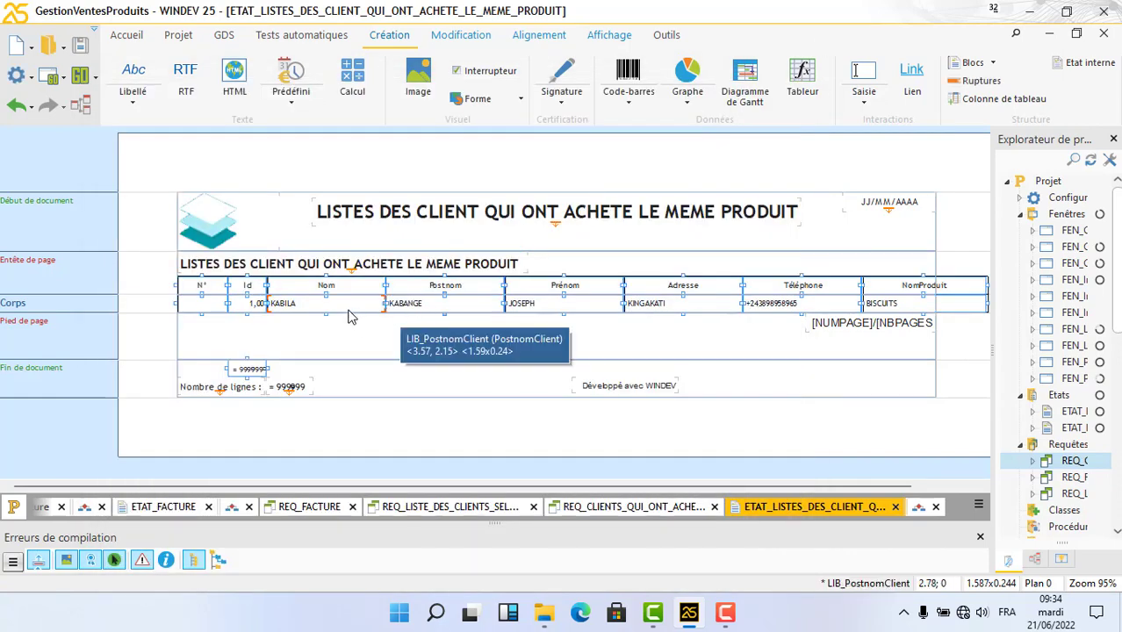
Set the display mask of the Id column's body cell to +999 and apply the change
click(255, 303)
right_click(255, 303)
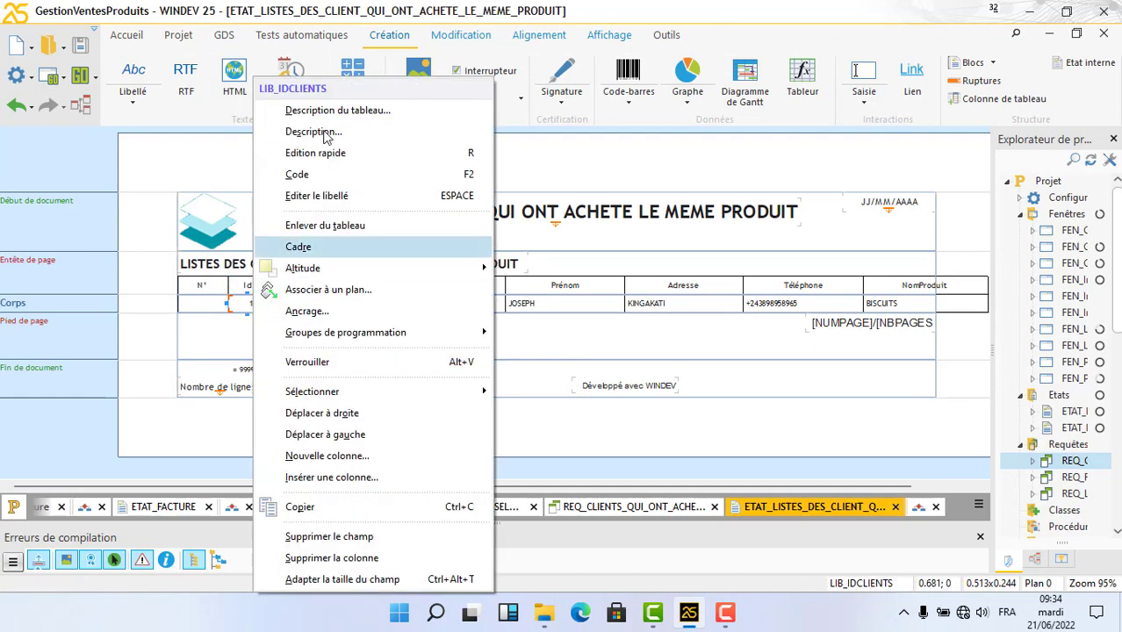
click(329, 134)
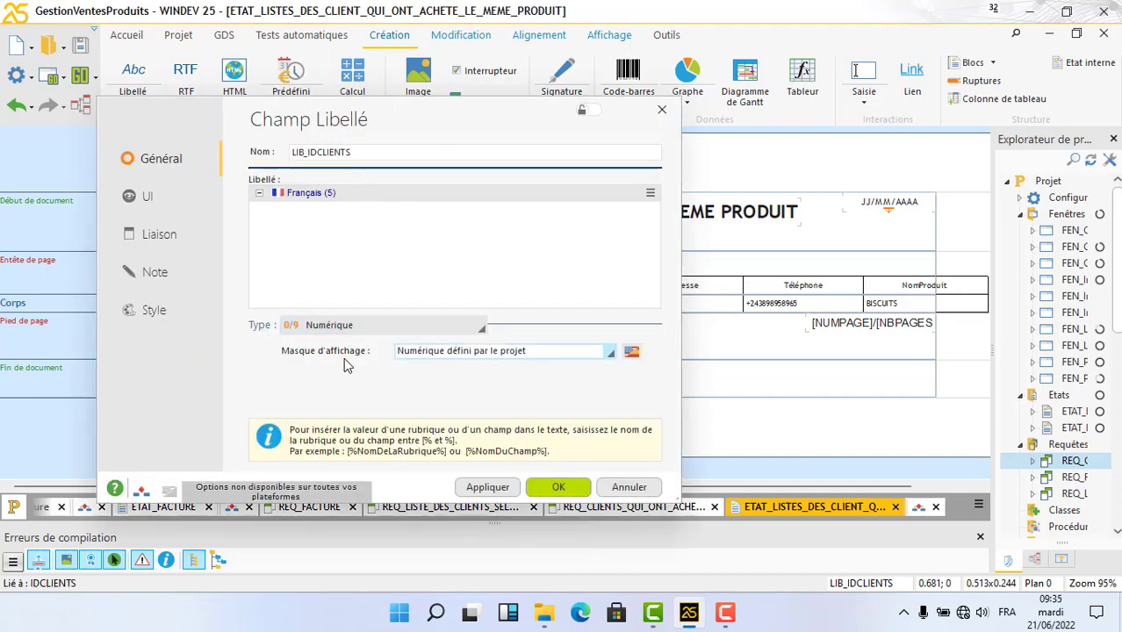
click(391, 328)
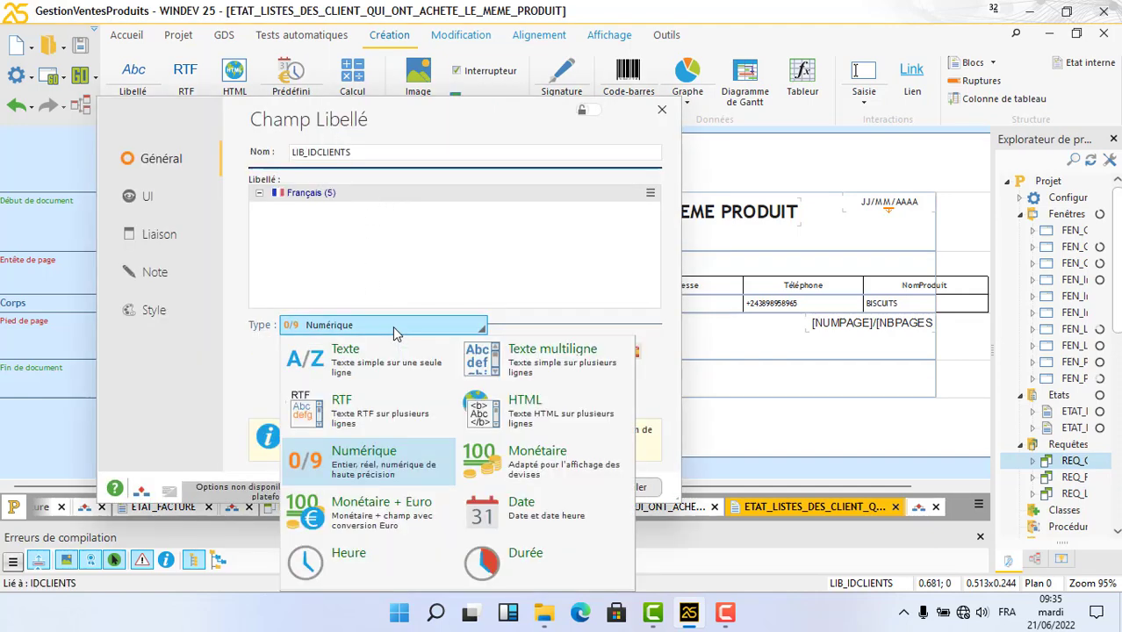
click(394, 328)
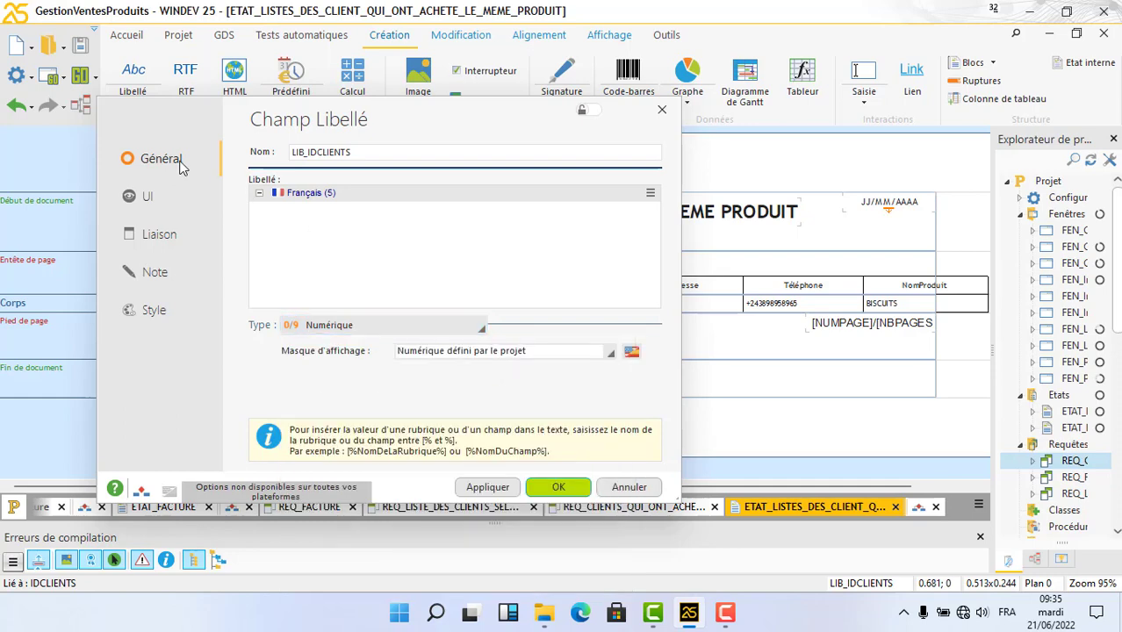
click(609, 352)
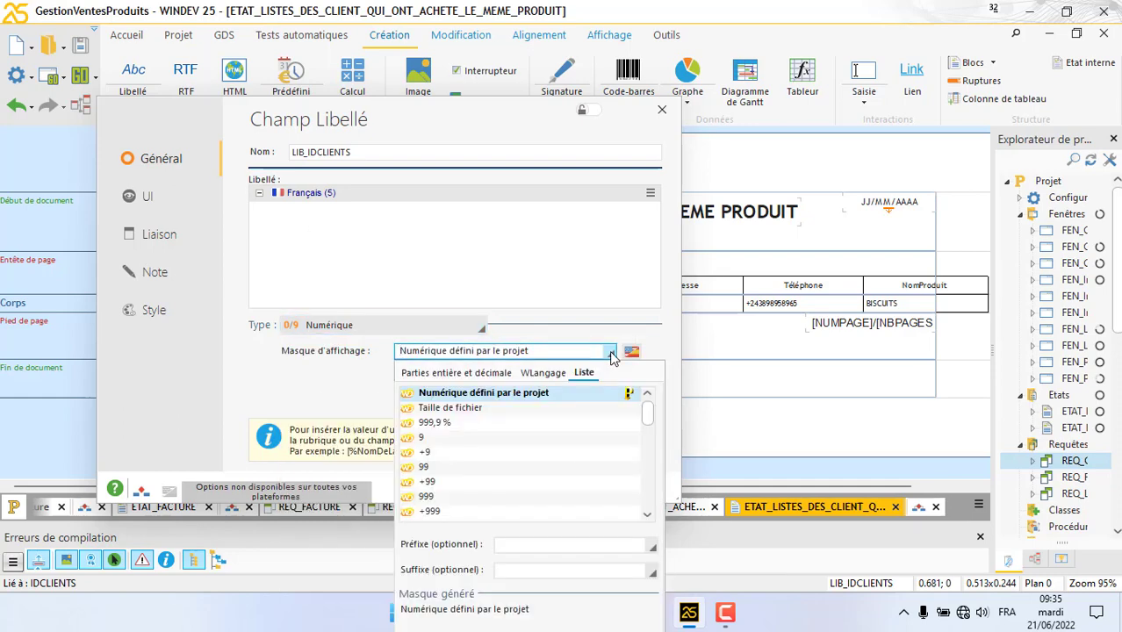
click(498, 511)
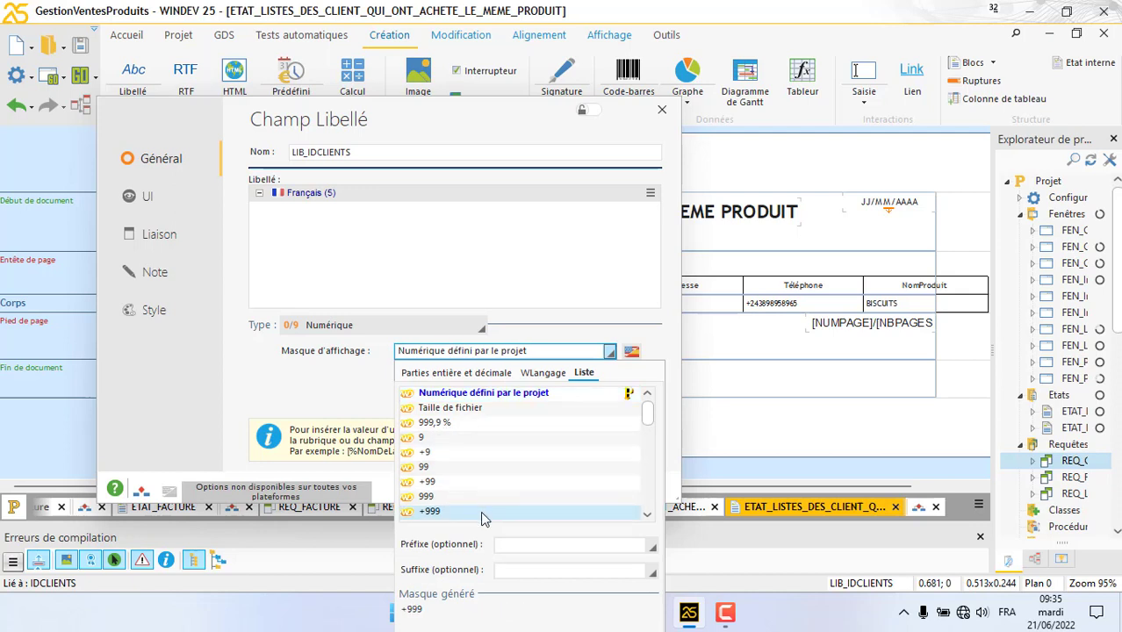
key(Return)
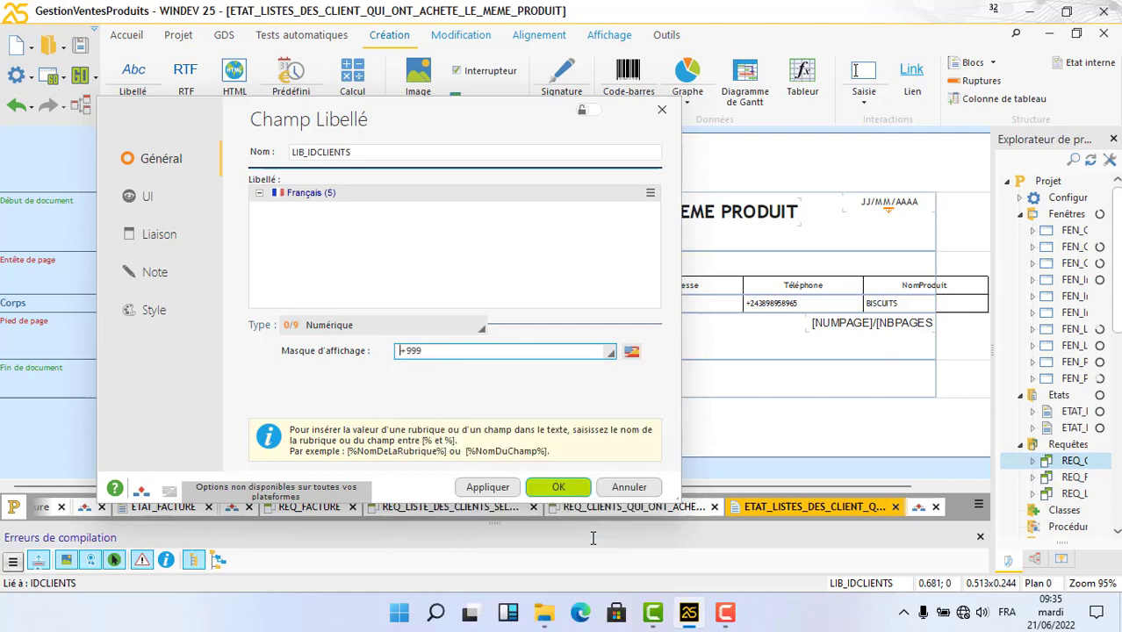
click(496, 490)
click(556, 487)
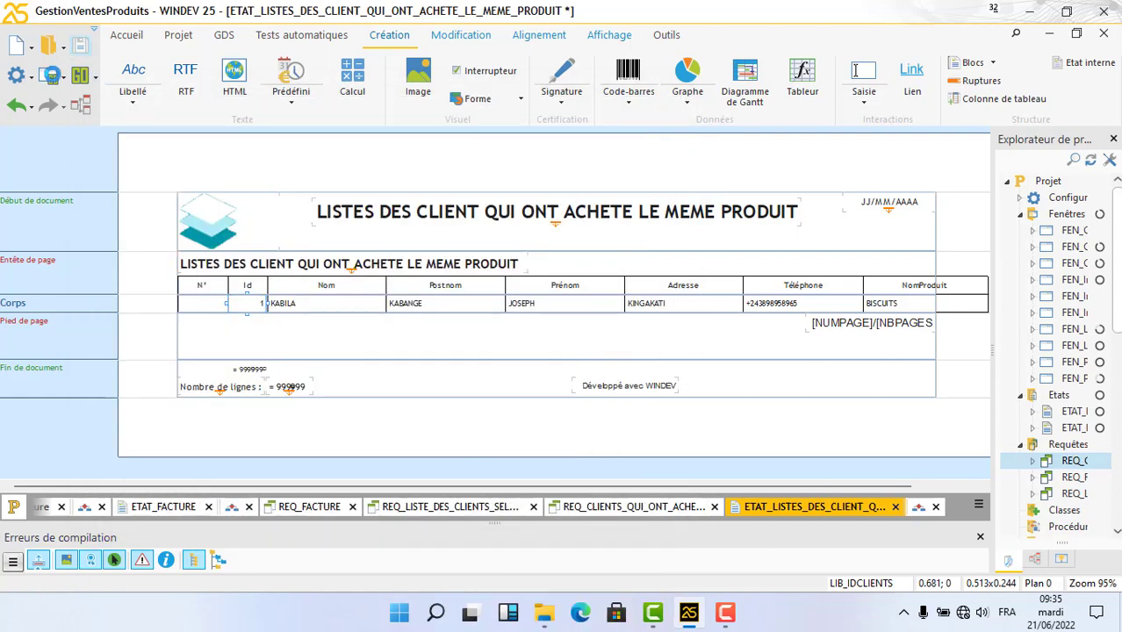
Test the report in the report viewer, examine the Id column and table width in the maximized preview, and close it
click(49, 77)
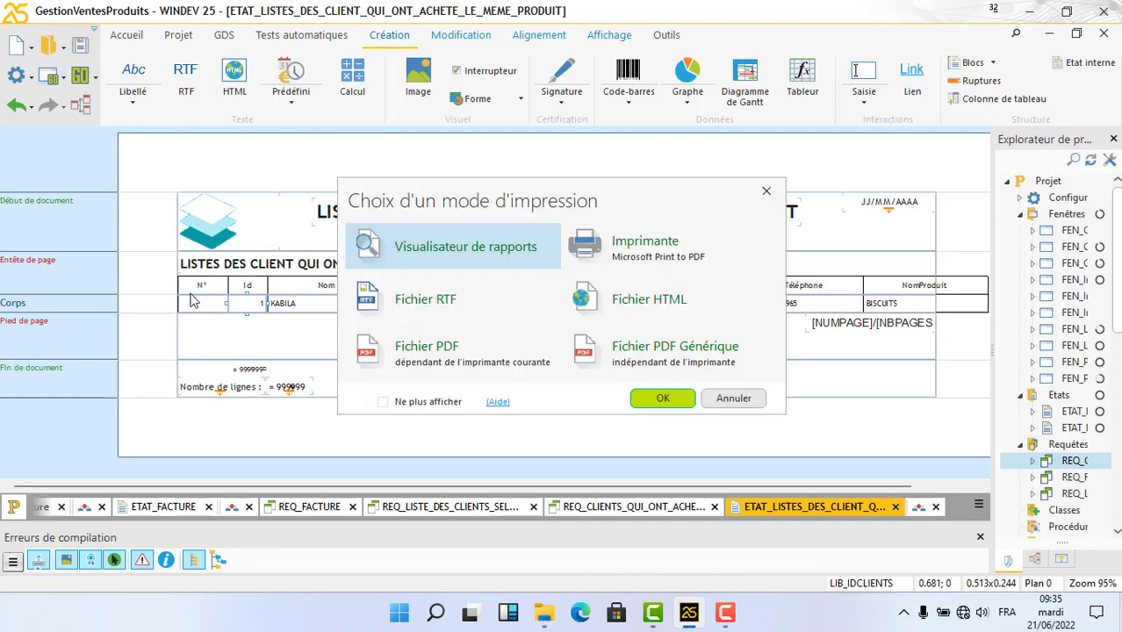
click(662, 400)
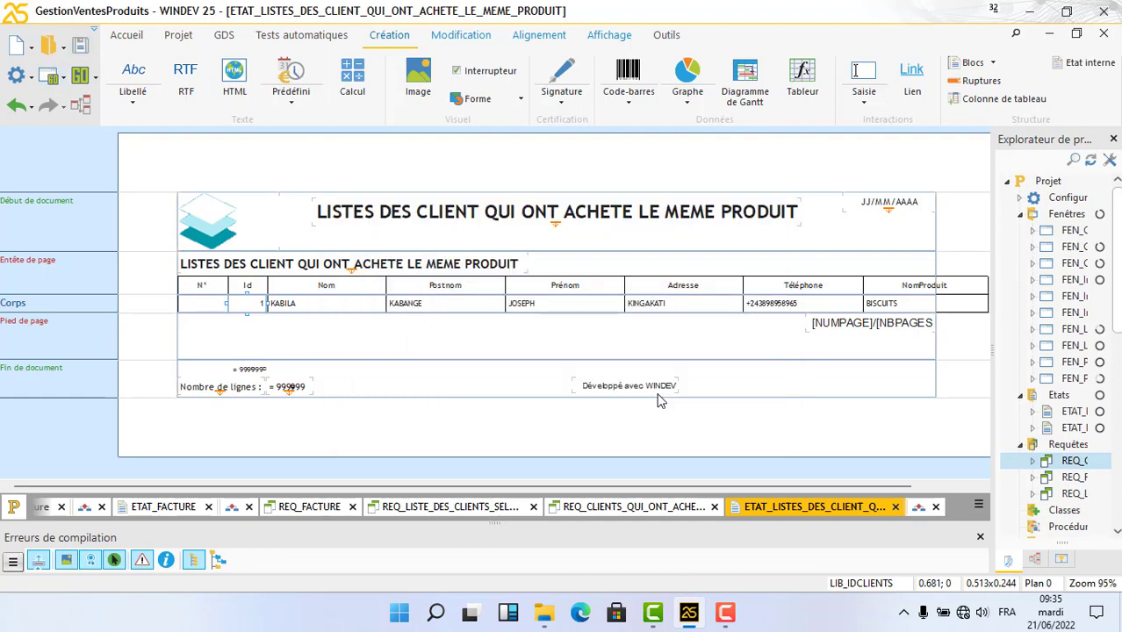
click(624, 470)
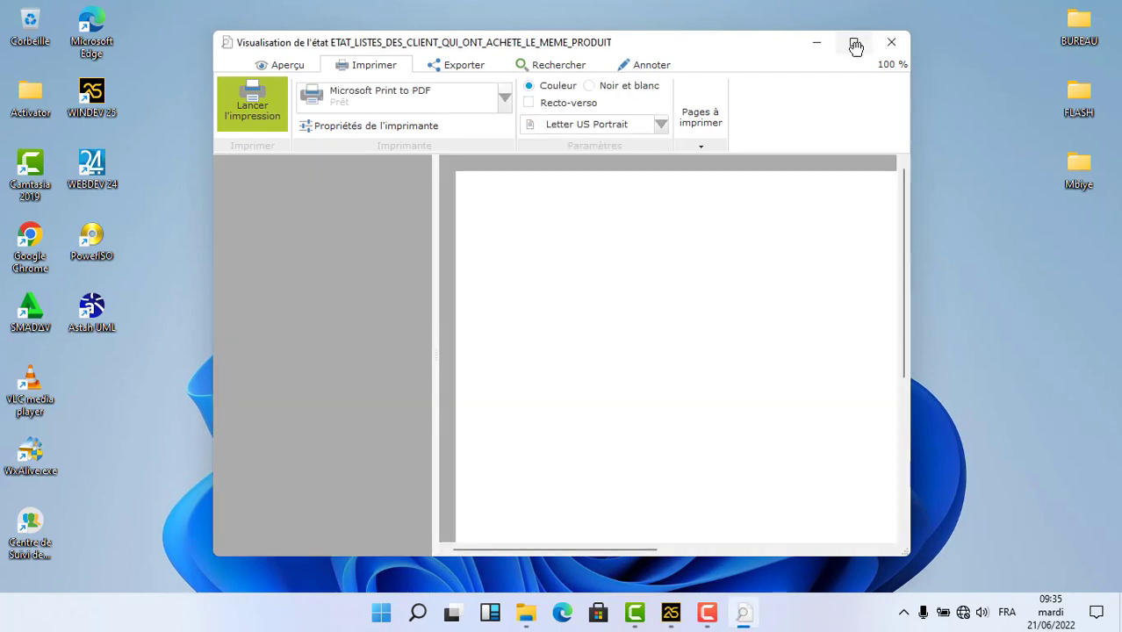
click(855, 47)
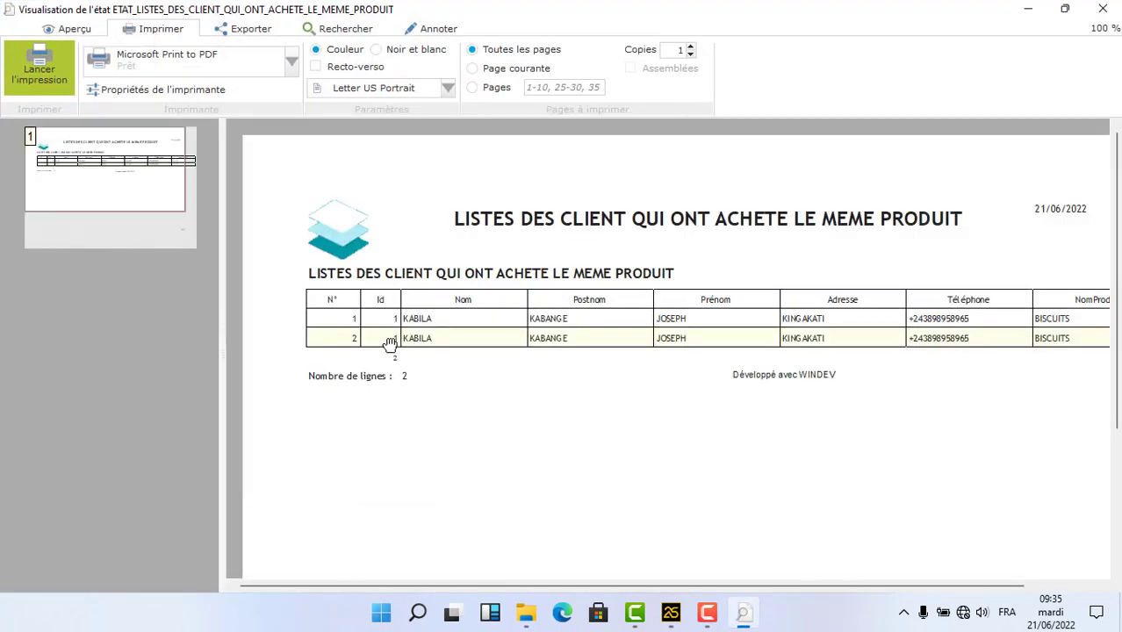
scroll(393, 342, down, 3)
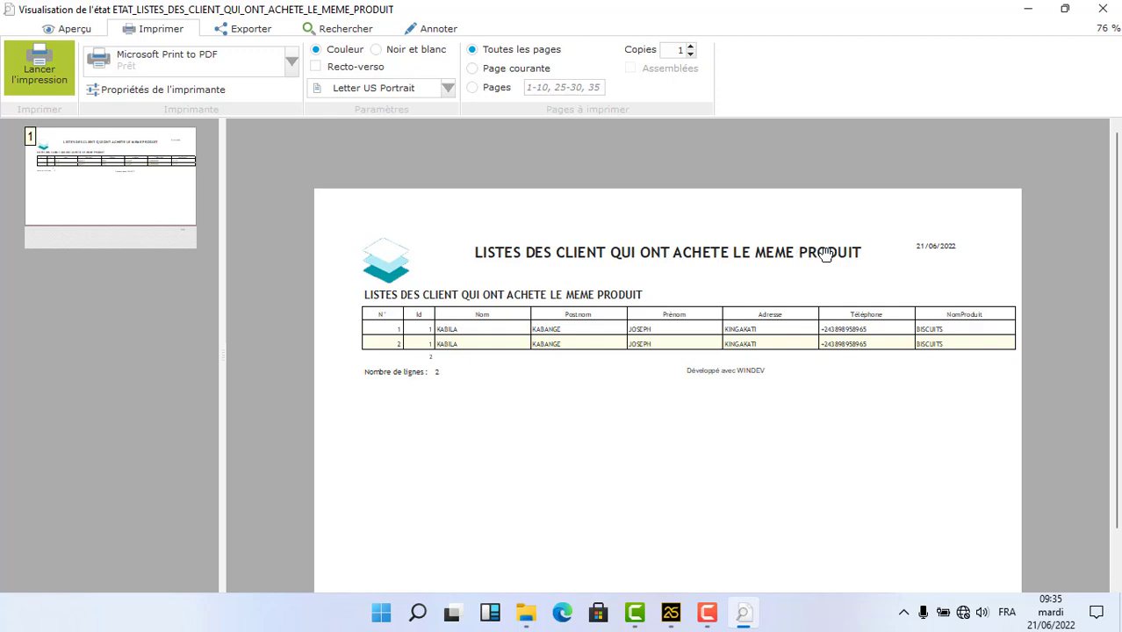
click(1103, 8)
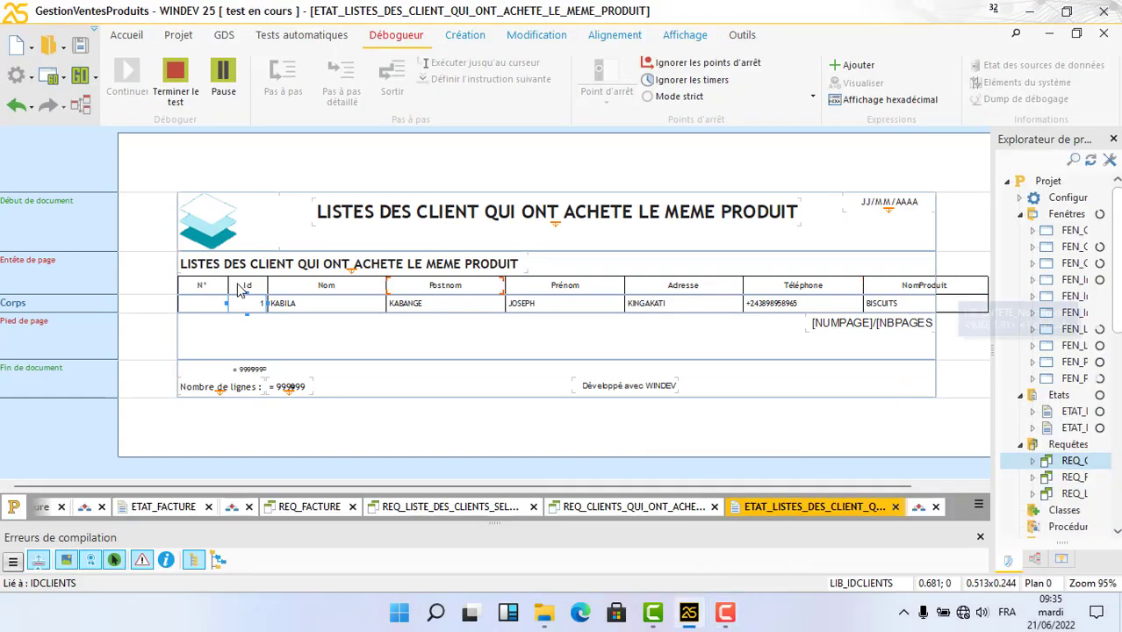
Narrow the N° column to a width of about 0.43 and the Id column to about 0.31
click(211, 288)
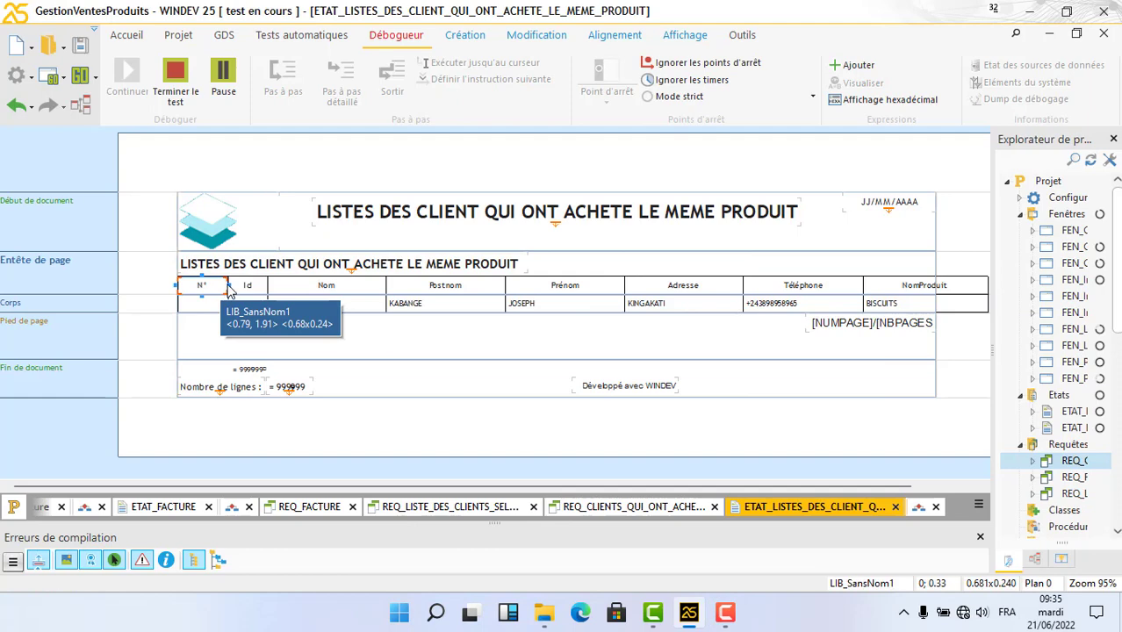
mouse_move(212, 286)
mouse_down()
mouse_move(235, 285)
mouse_move(223, 285)
mouse_up()
click(224, 285)
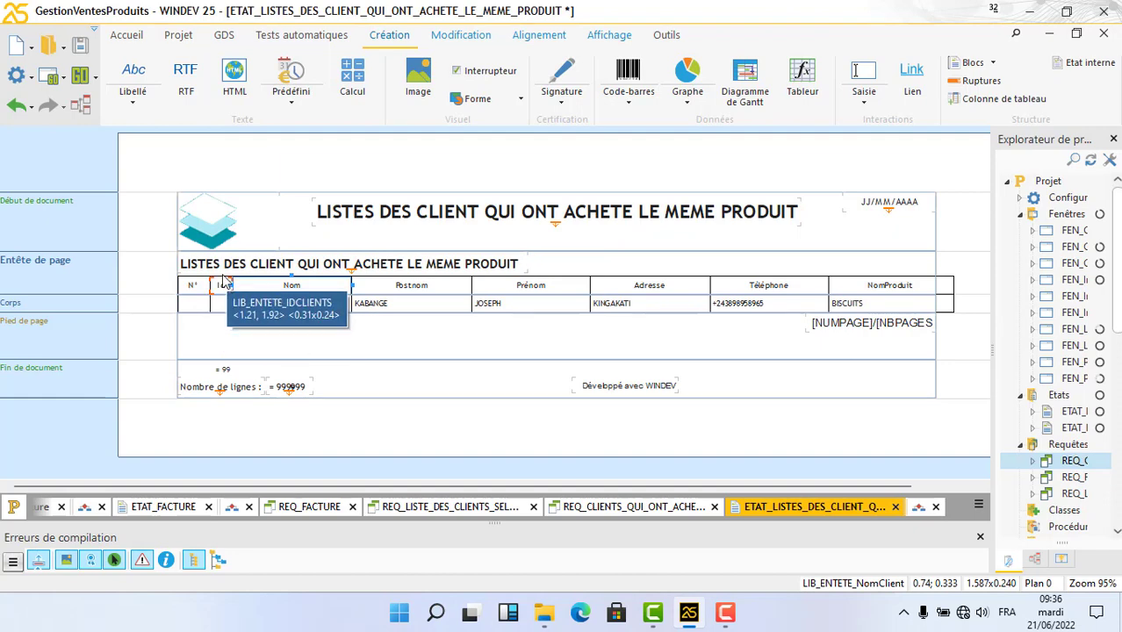
click(222, 267)
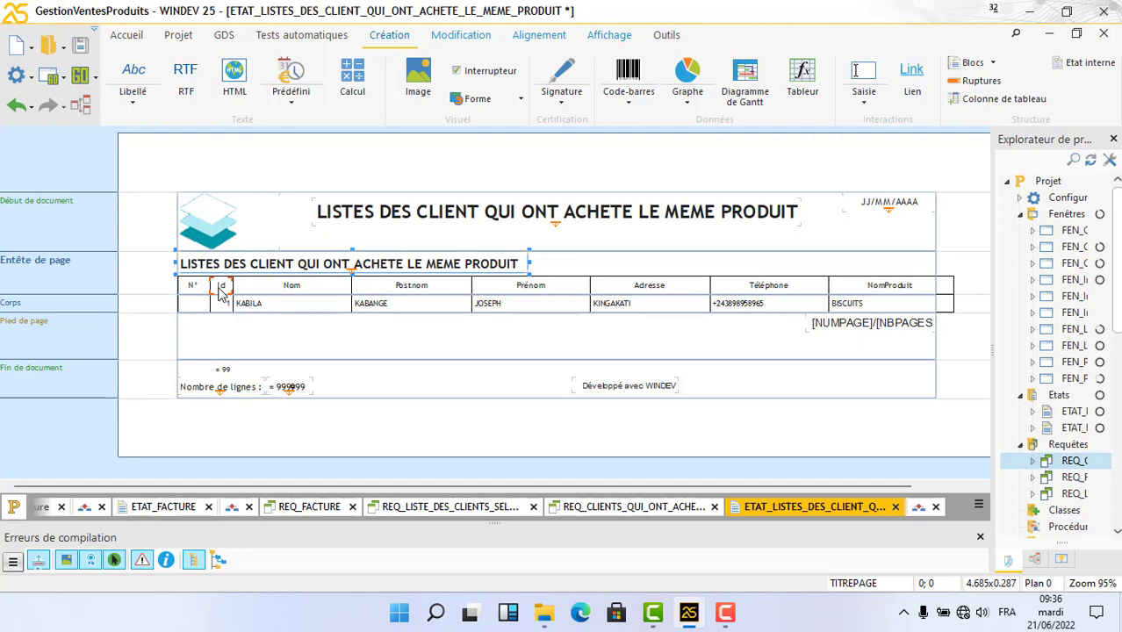
Center the main label text of the Id column's body cell horizontally in its style settings
click(221, 285)
right_click(224, 308)
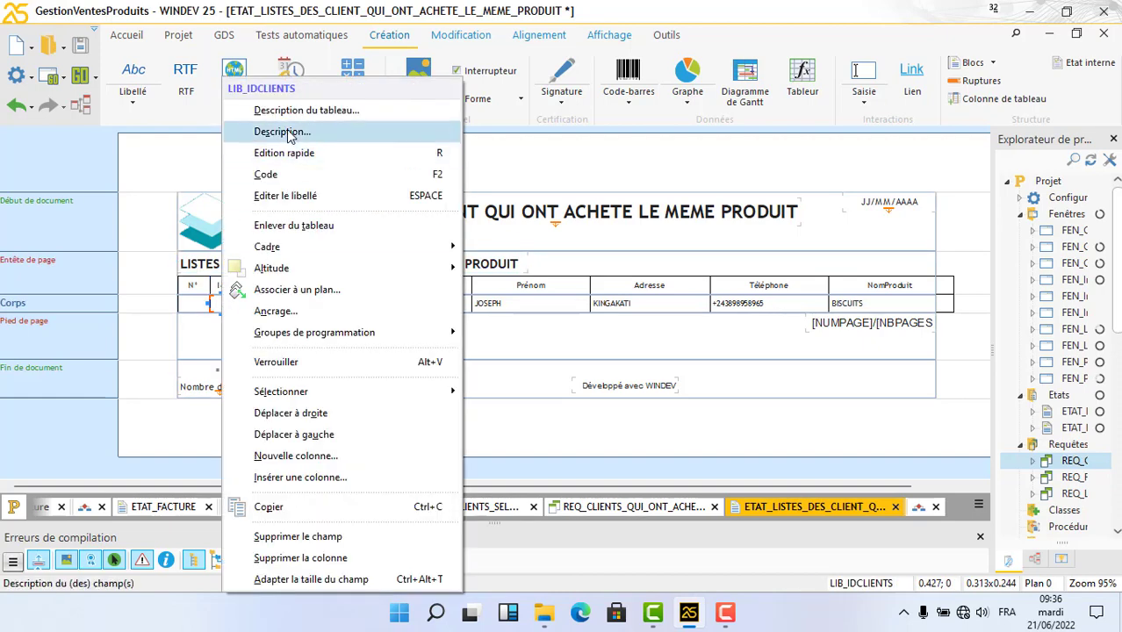
click(288, 133)
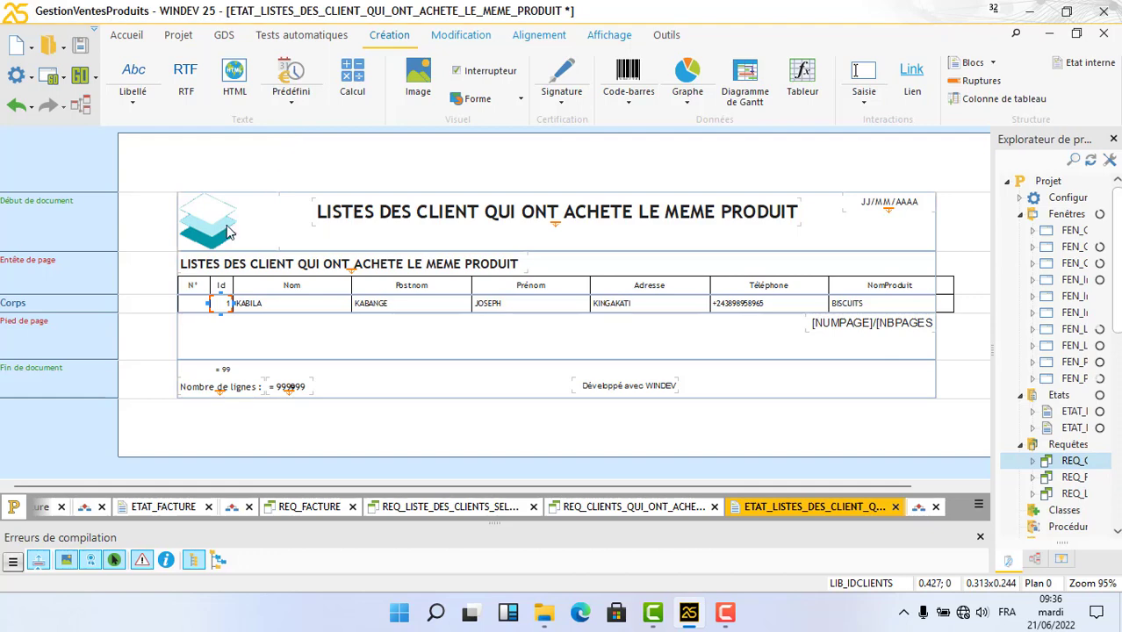
click(151, 310)
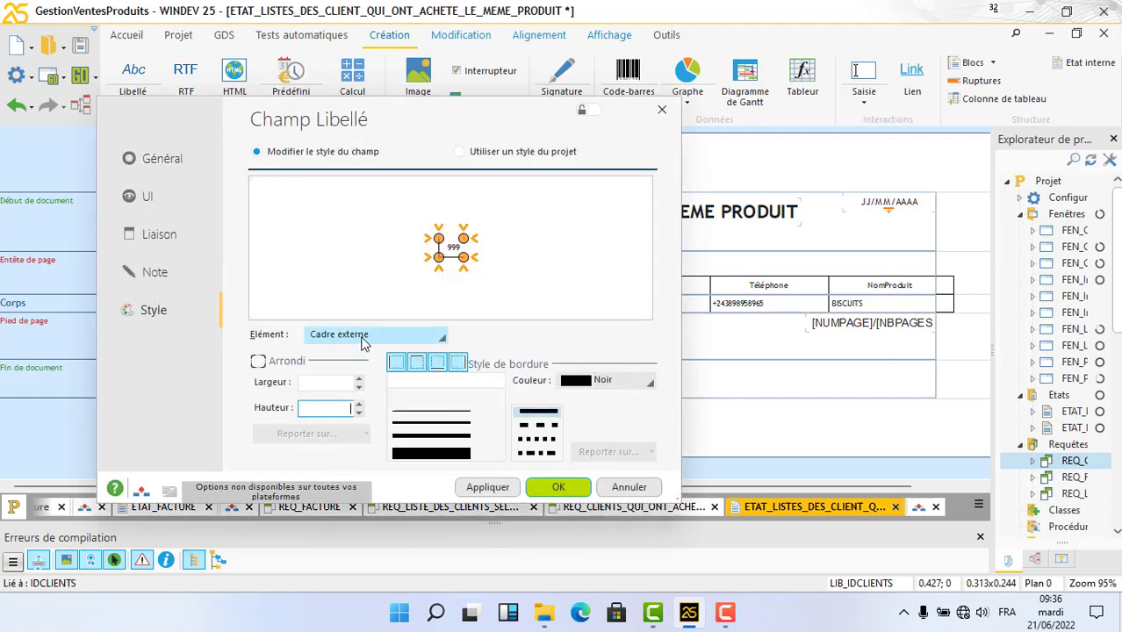
click(361, 422)
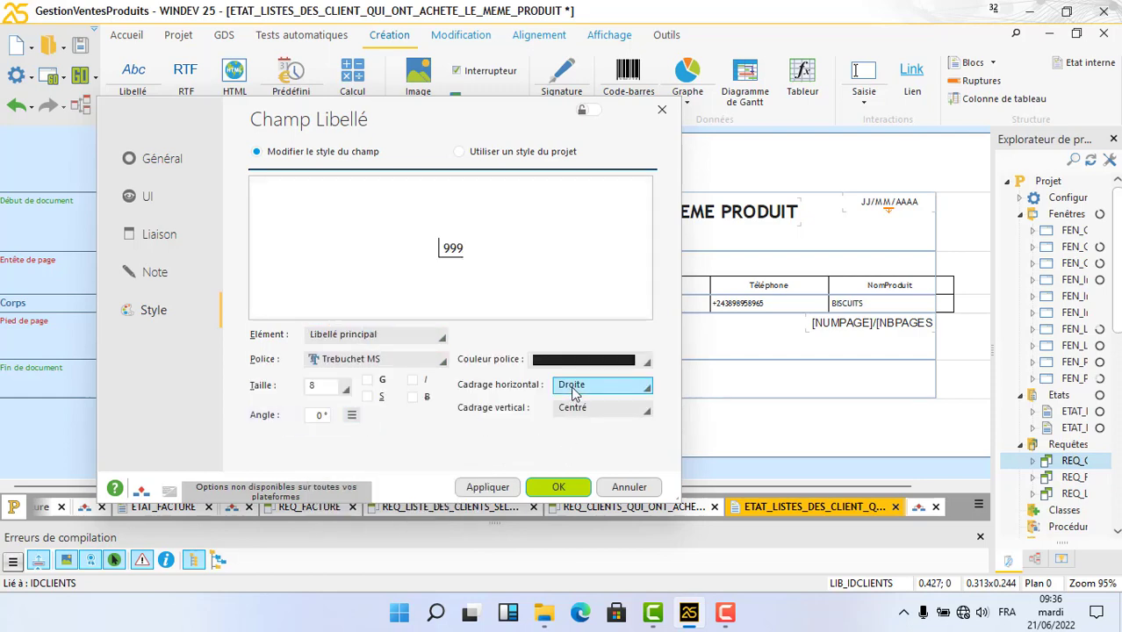
click(572, 393)
click(587, 458)
click(550, 493)
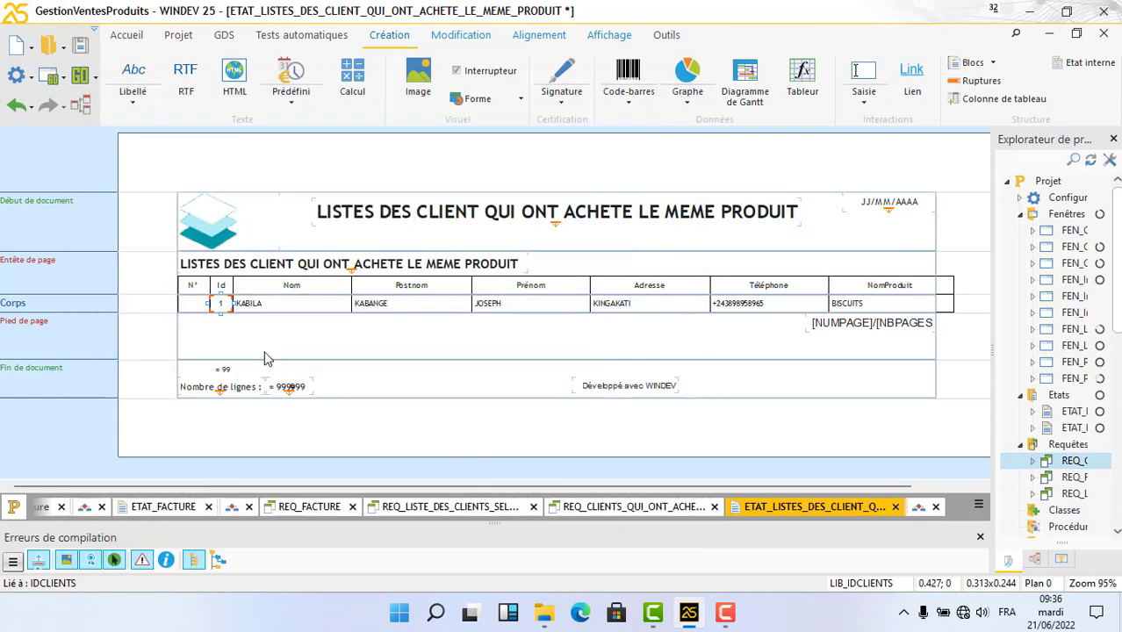
Center the main label text of the N° column's body cell horizontally and apply the style
right_click(194, 303)
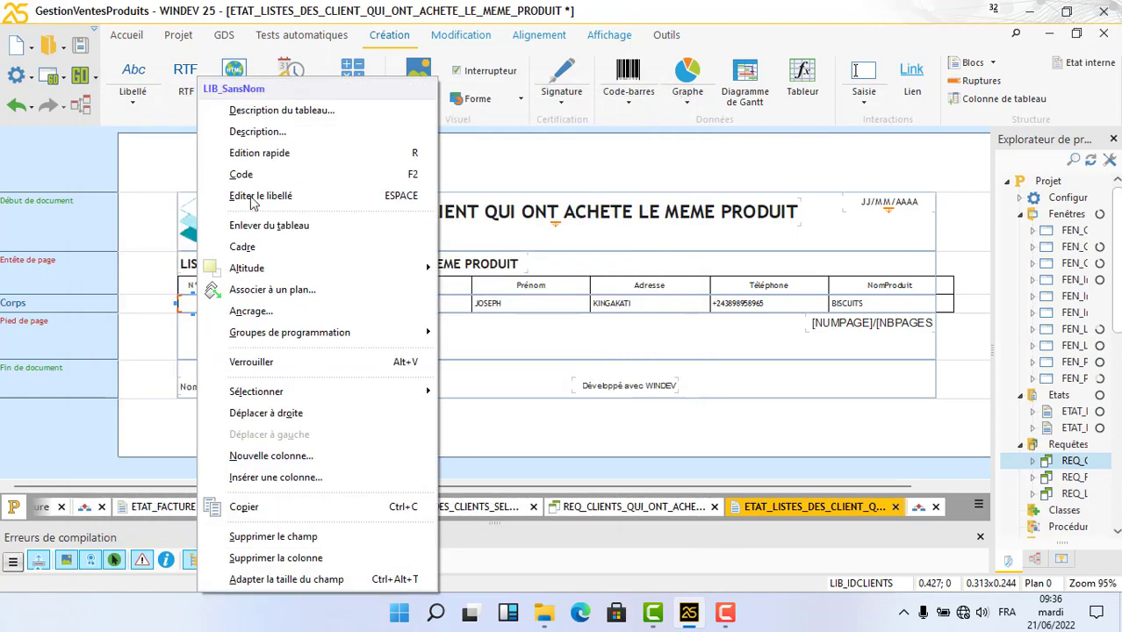
click(264, 140)
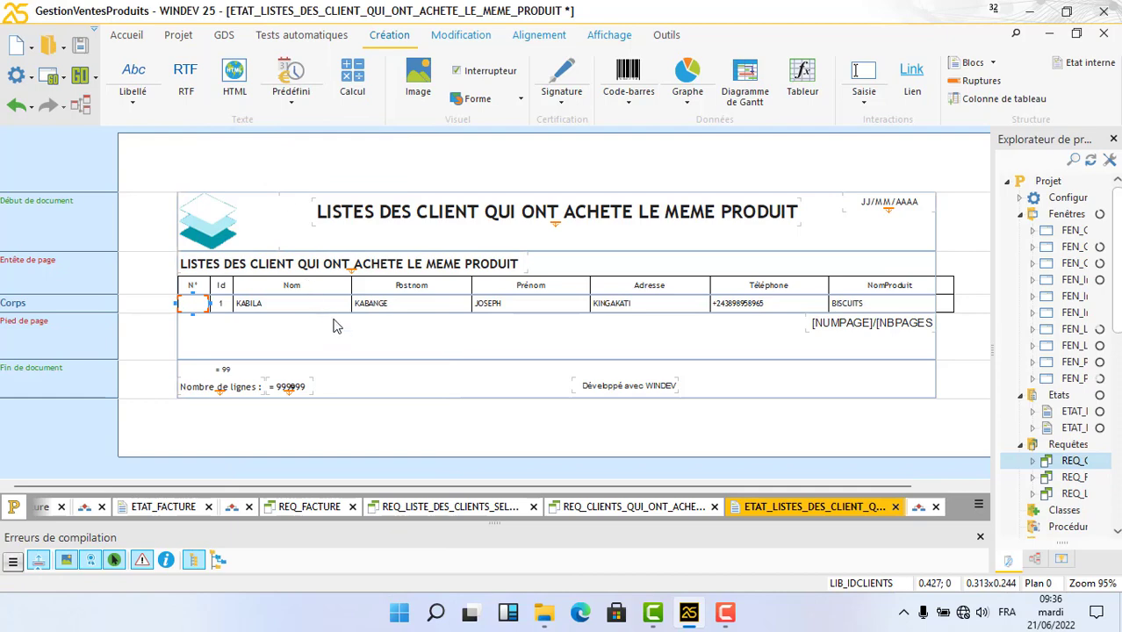
click(154, 311)
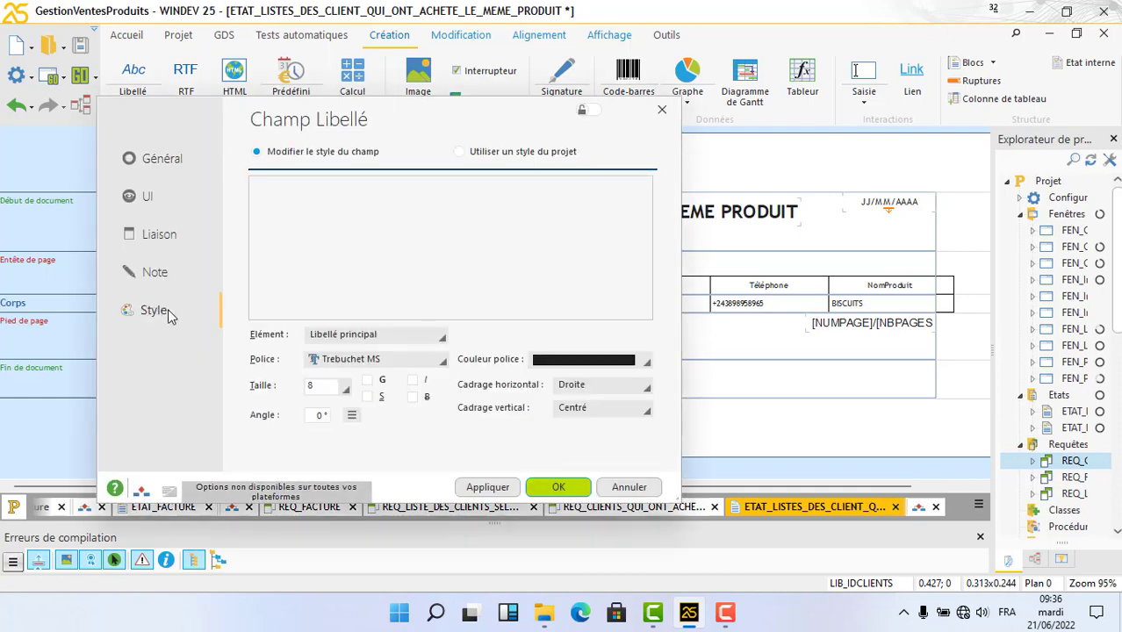
click(413, 337)
click(542, 395)
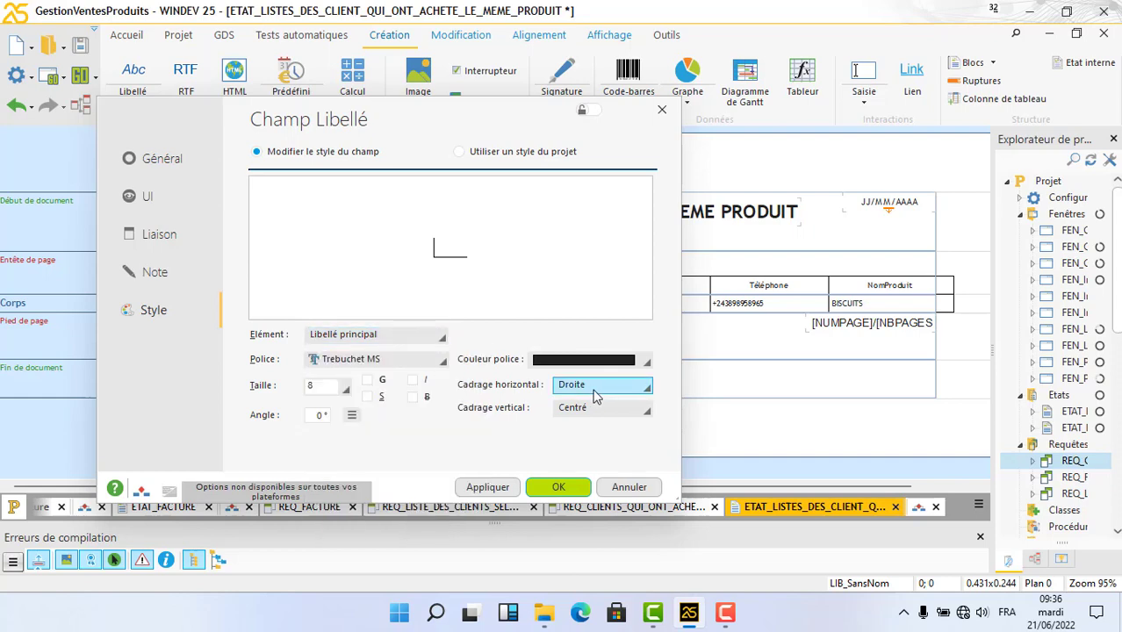
click(594, 397)
click(583, 453)
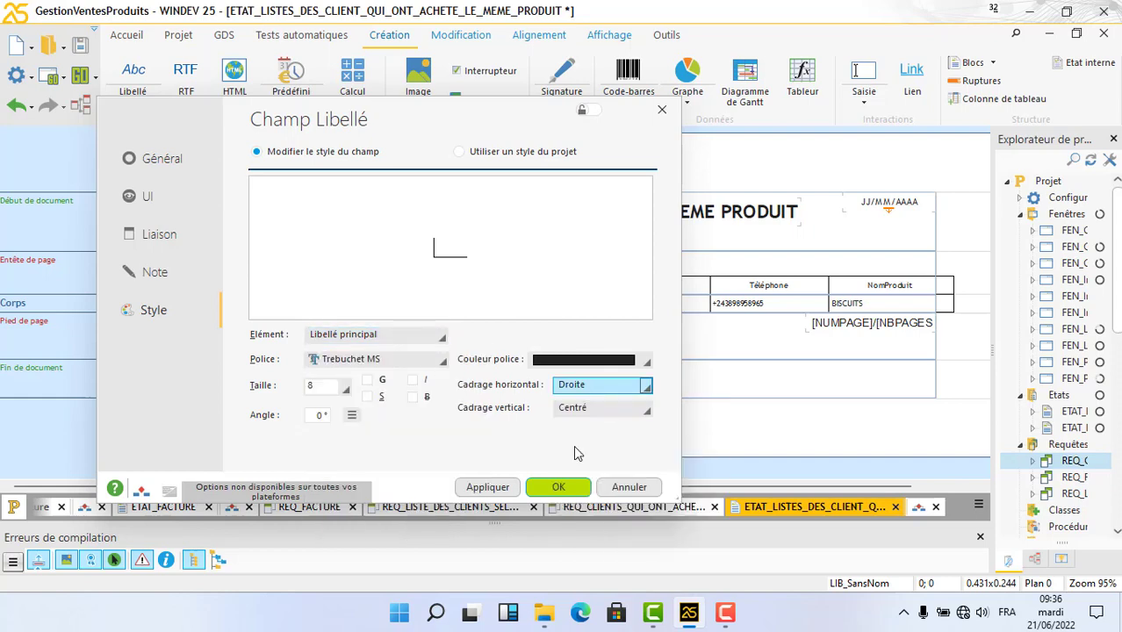
click(491, 488)
click(557, 488)
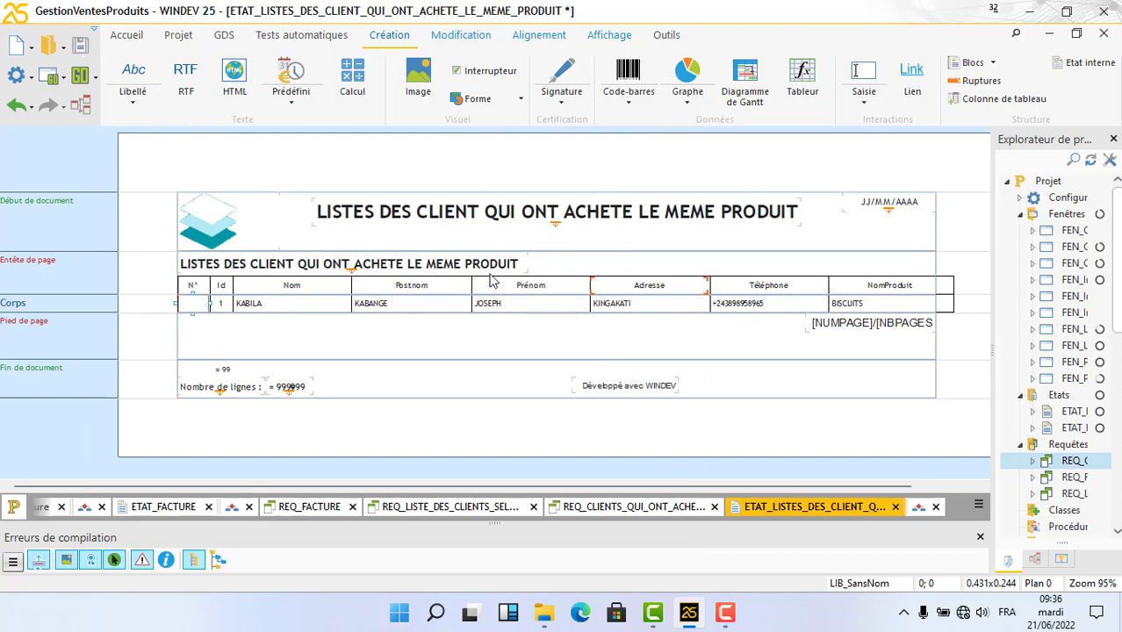
Narrow the Téléphone column to a width of about 1.30 so the table fits within the page block, and save the report
key(ctrl+s)
click(795, 286)
drag(828, 286, 806, 286)
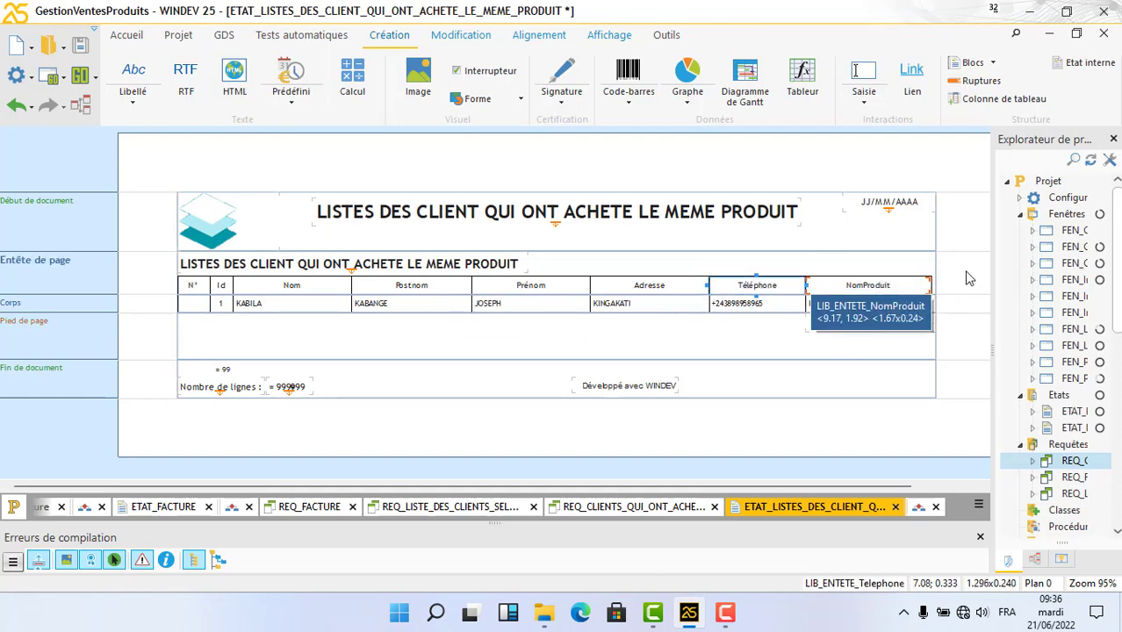
click(80, 46)
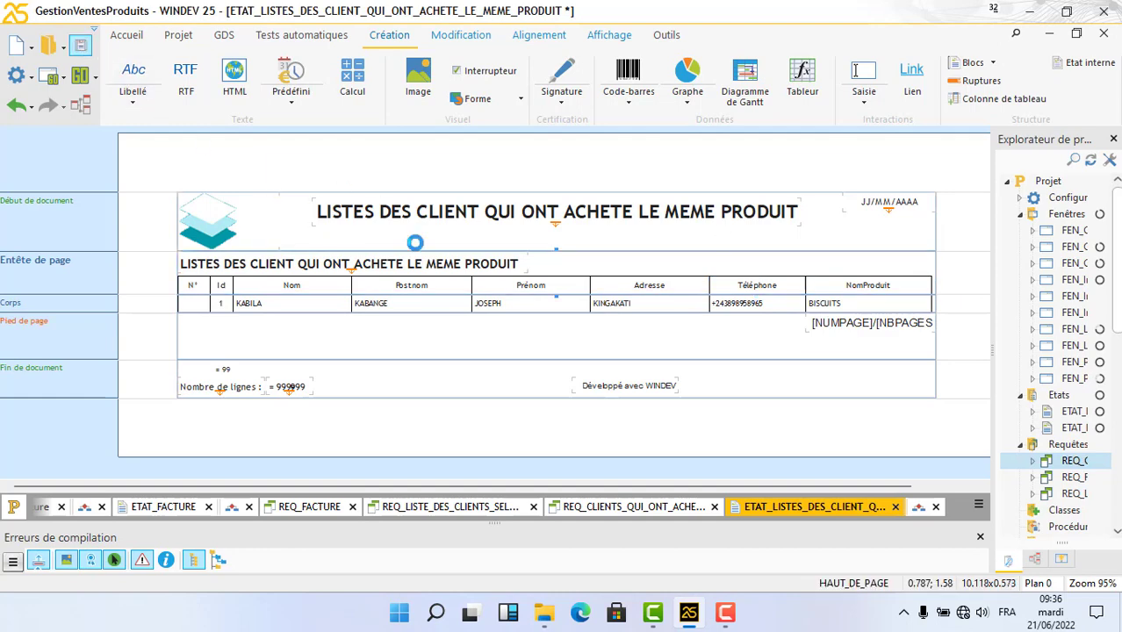
Delete the large title label from the document-start block and place a new label near the block's lower centre
click(465, 220)
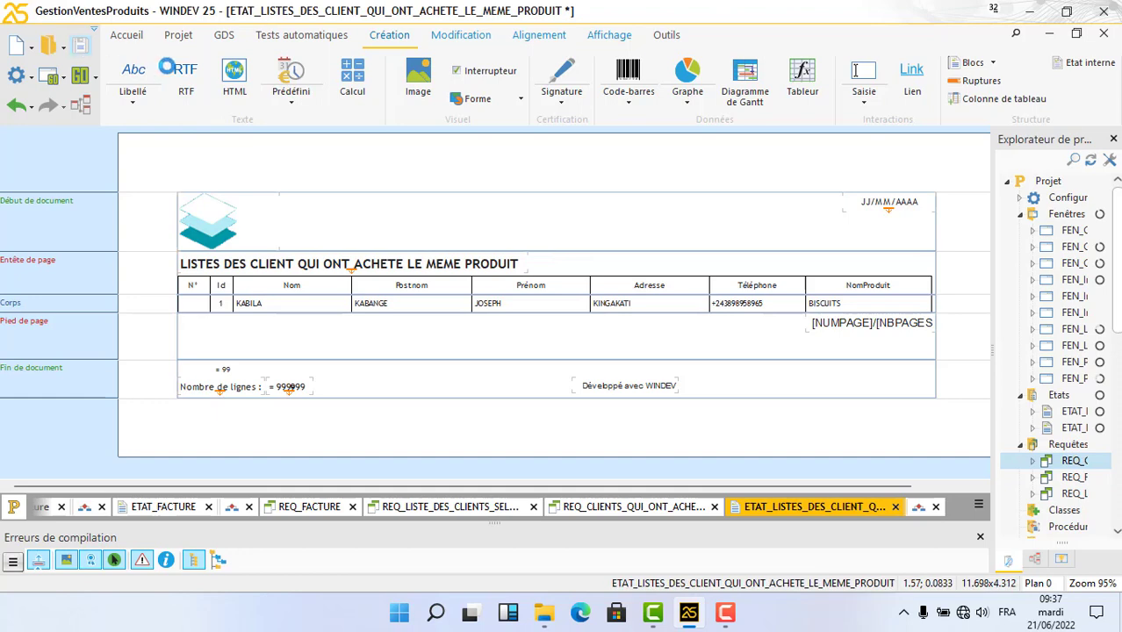
click(132, 79)
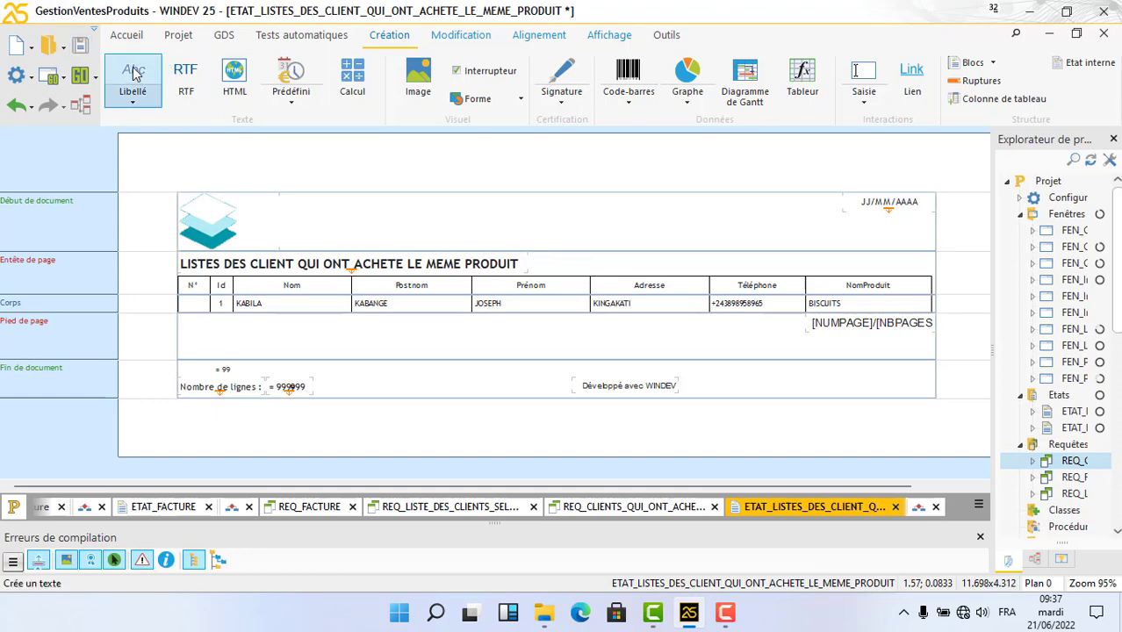
click(500, 232)
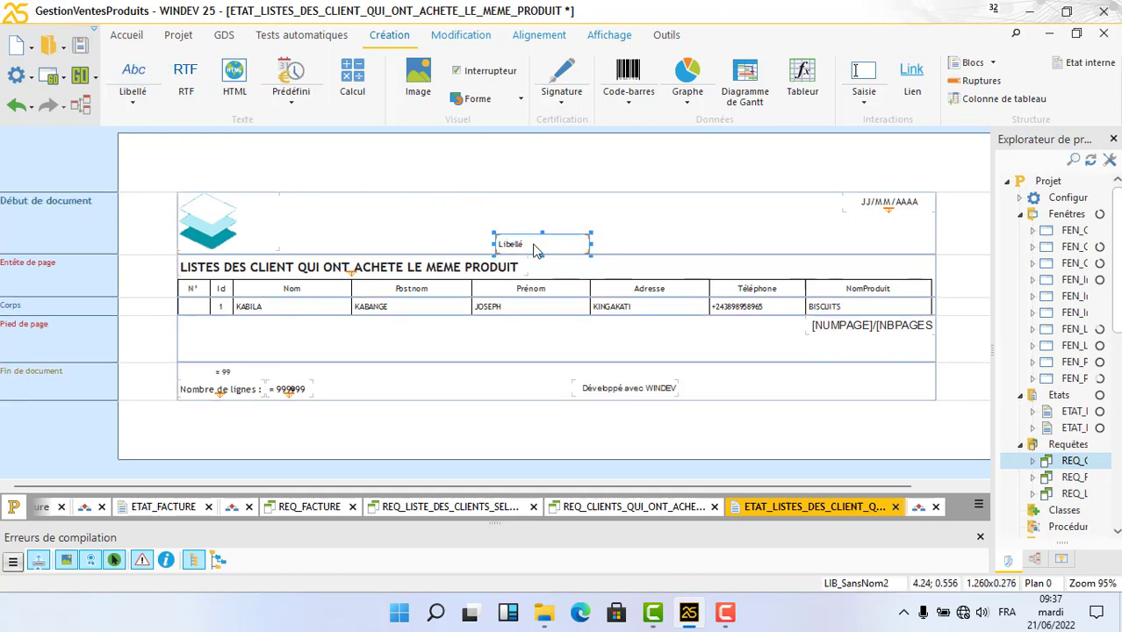
Open the new label's description and replace its caption text with 0
right_click(533, 250)
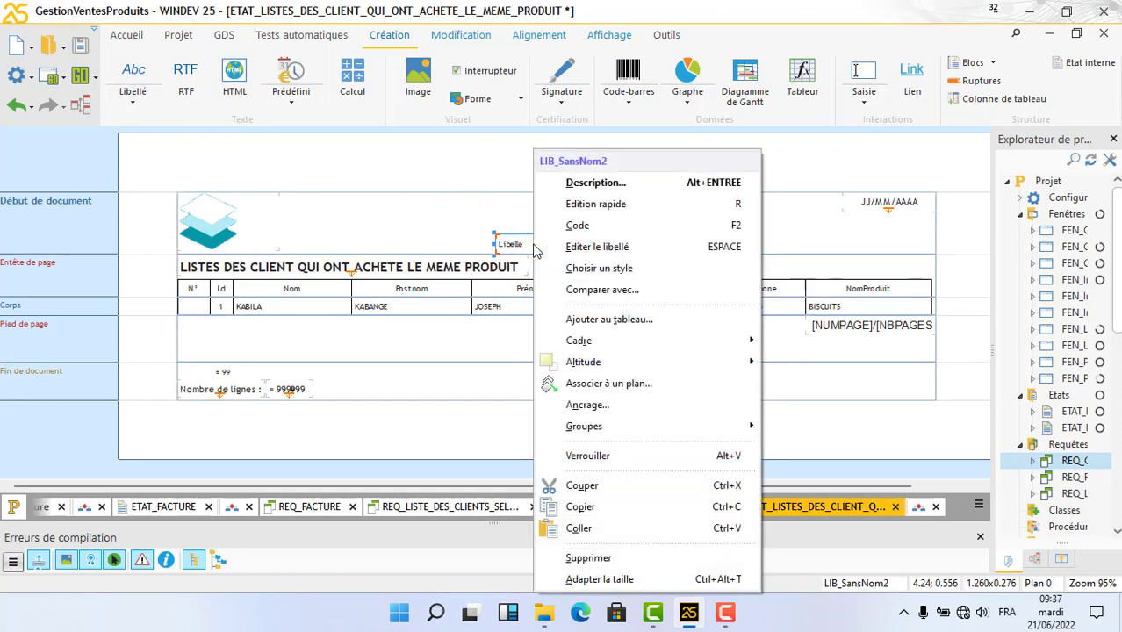
click(593, 182)
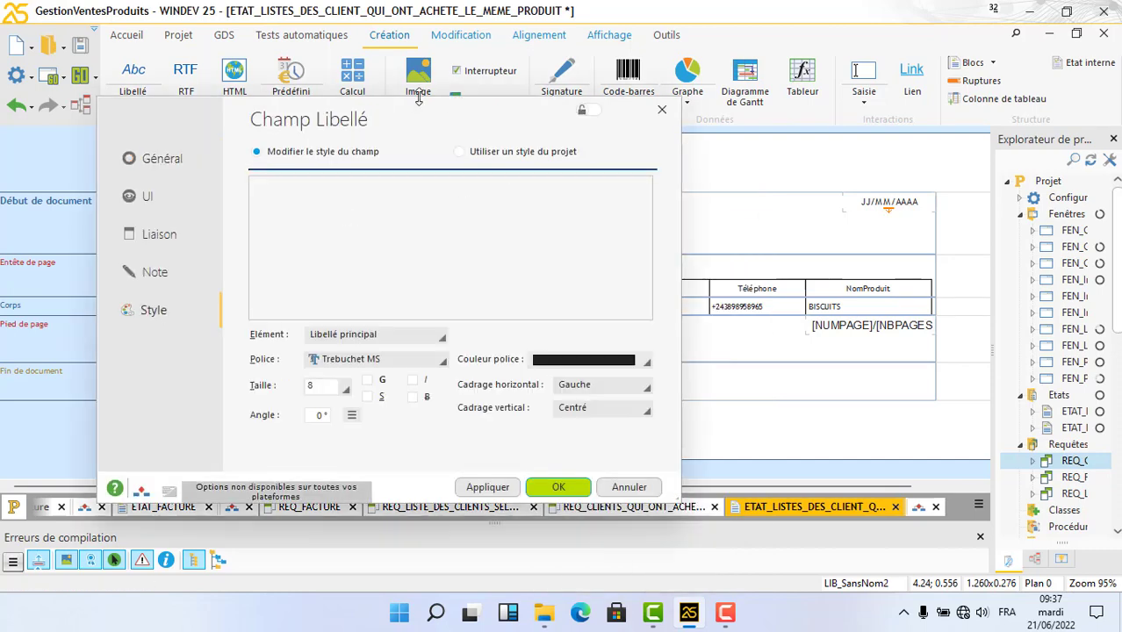
drag(419, 99, 530, 81)
click(283, 142)
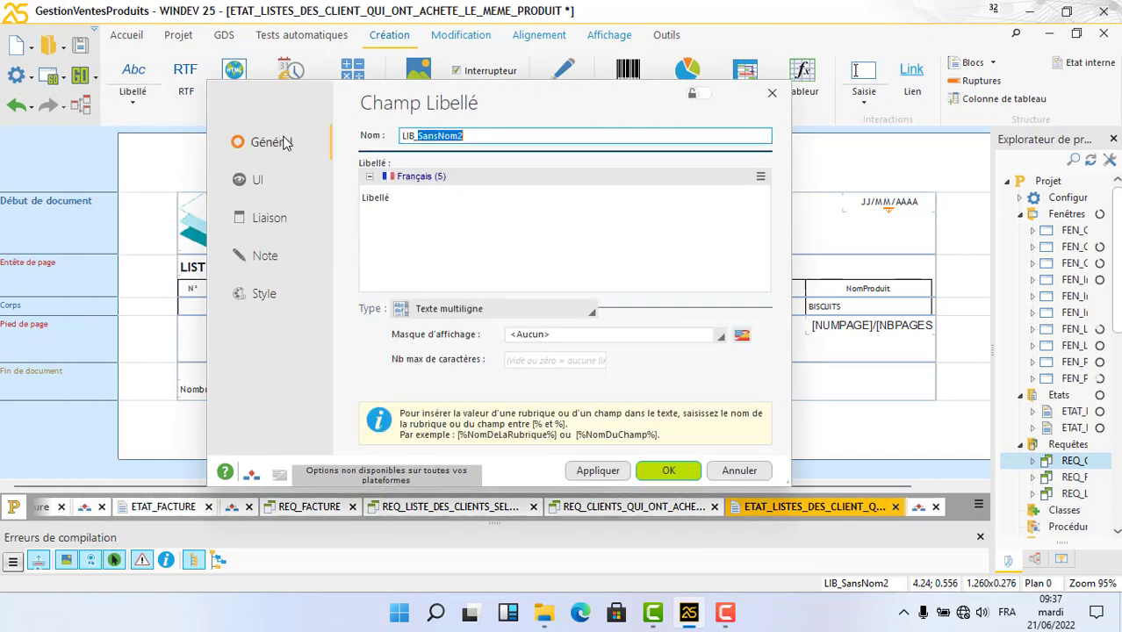
click(412, 202)
drag(395, 196, 346, 191)
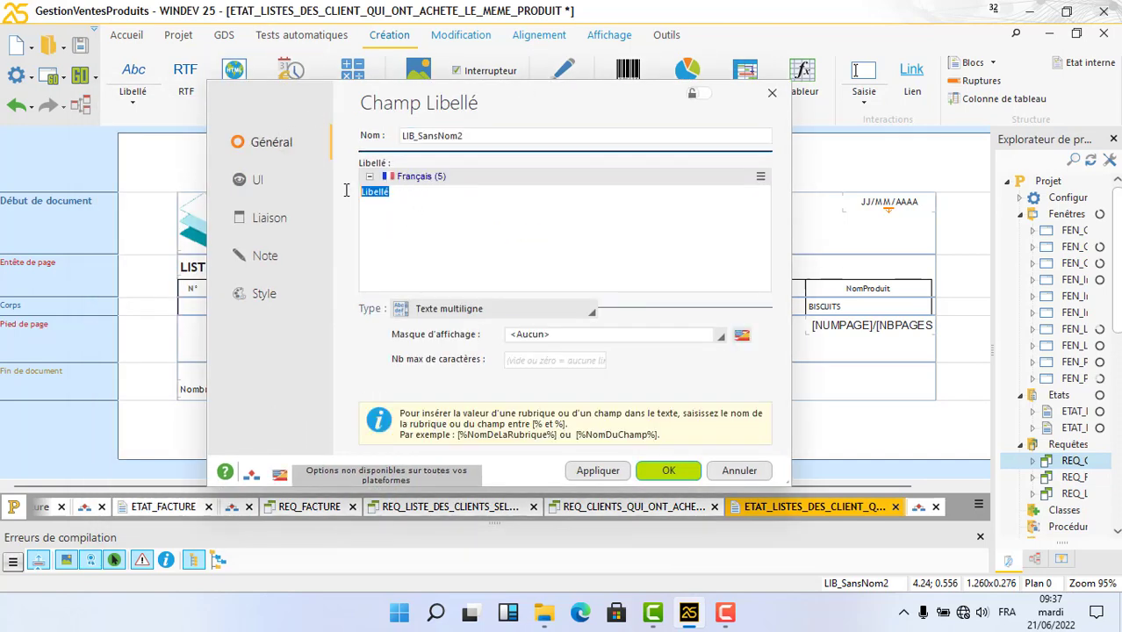
Make the new label's main text bold with font size 14 and confirm the description
click(256, 303)
click(437, 367)
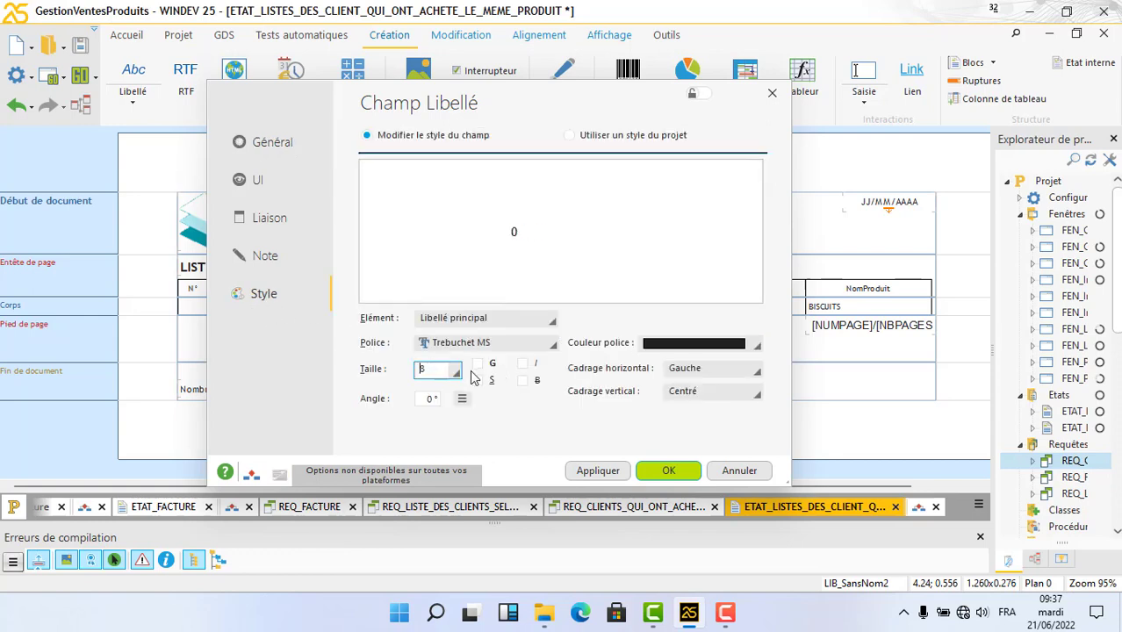
click(478, 365)
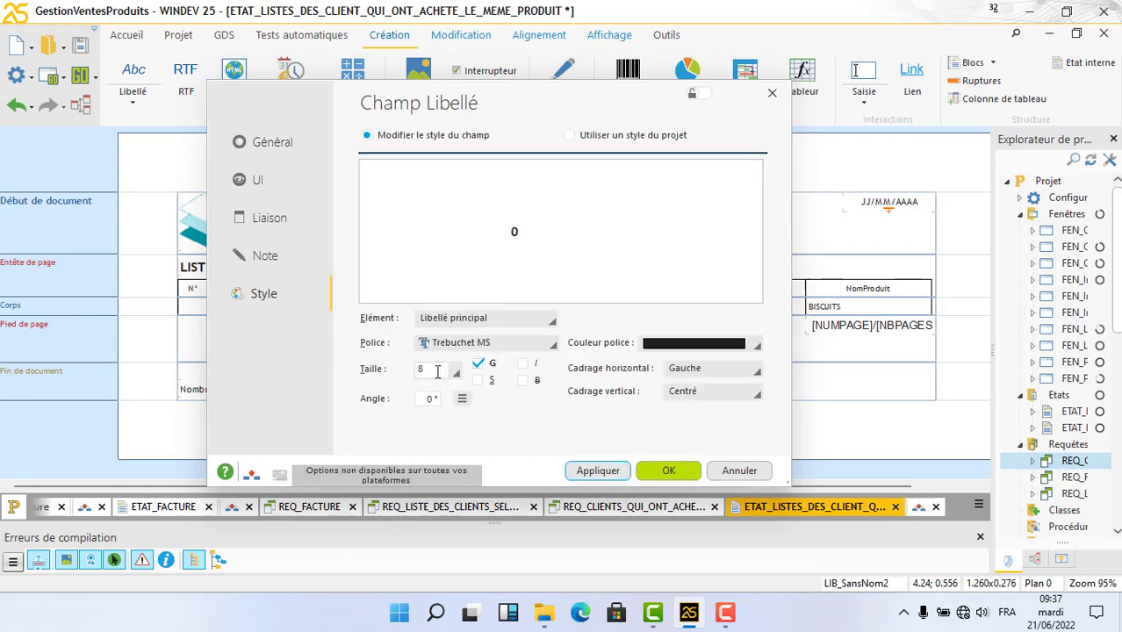
click(456, 372)
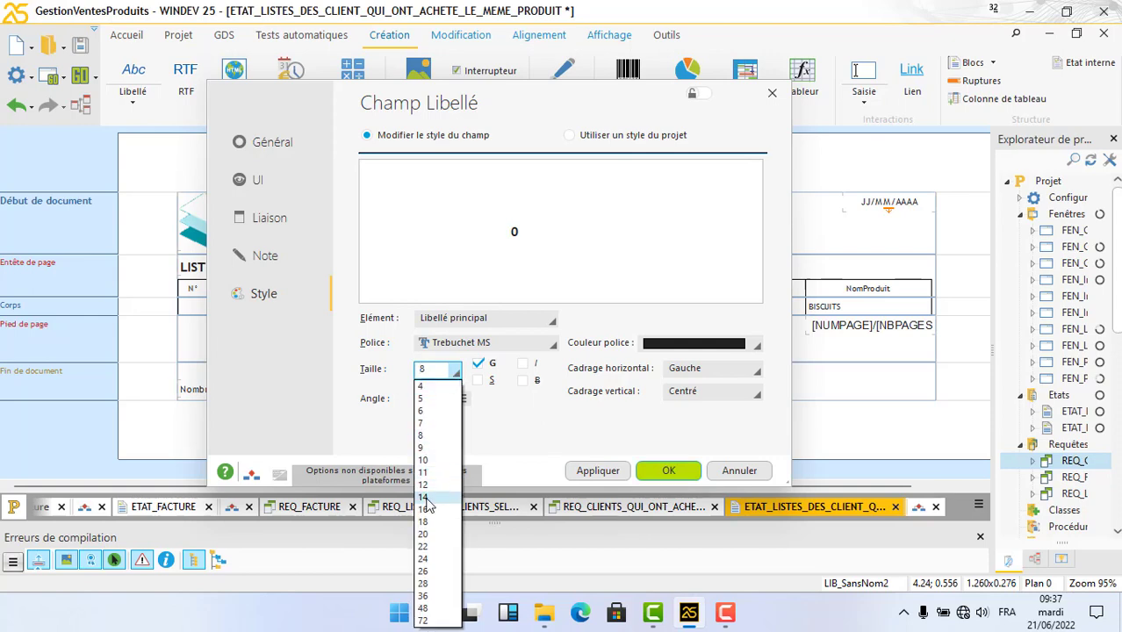
click(425, 498)
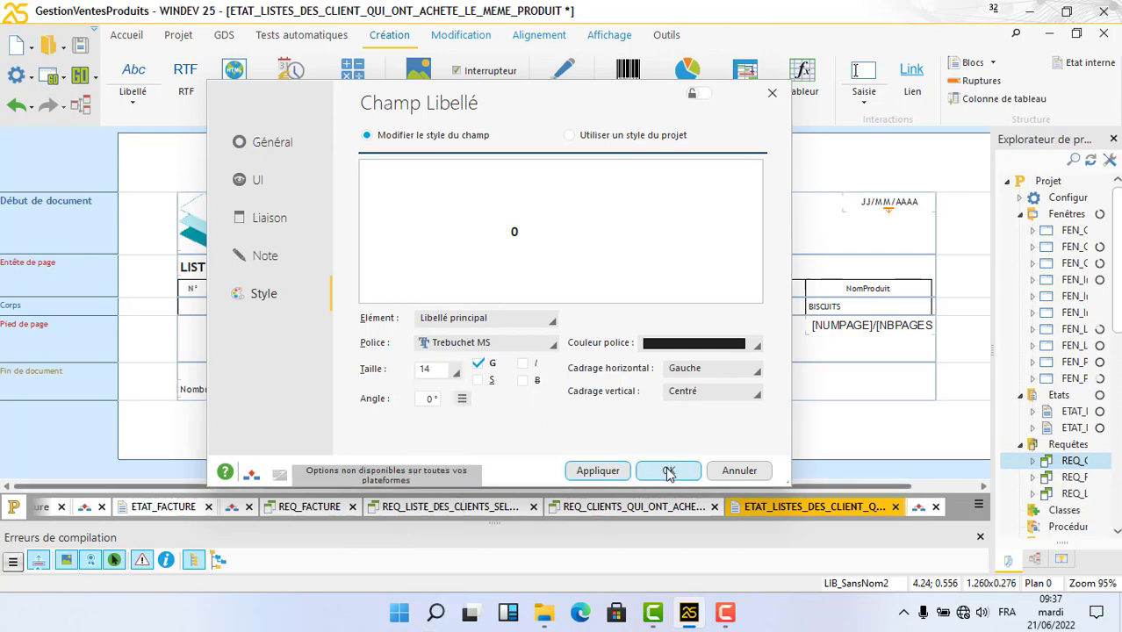
click(667, 473)
Set the horizontal alignment of the new label's text to Centré in its style settings and confirm
right_click(523, 249)
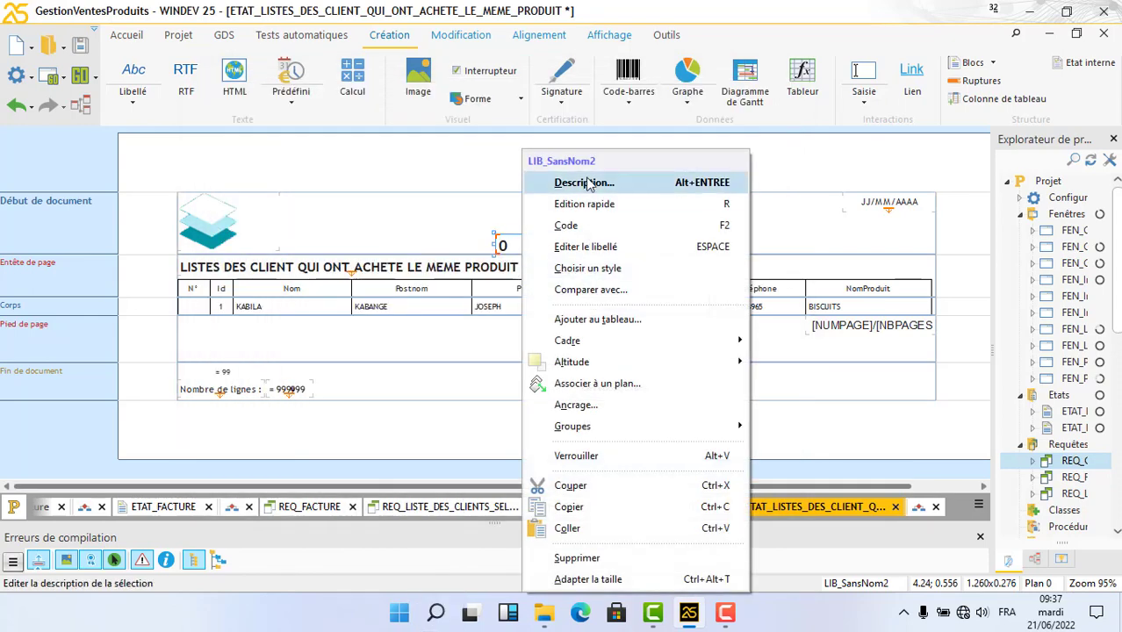
click(587, 190)
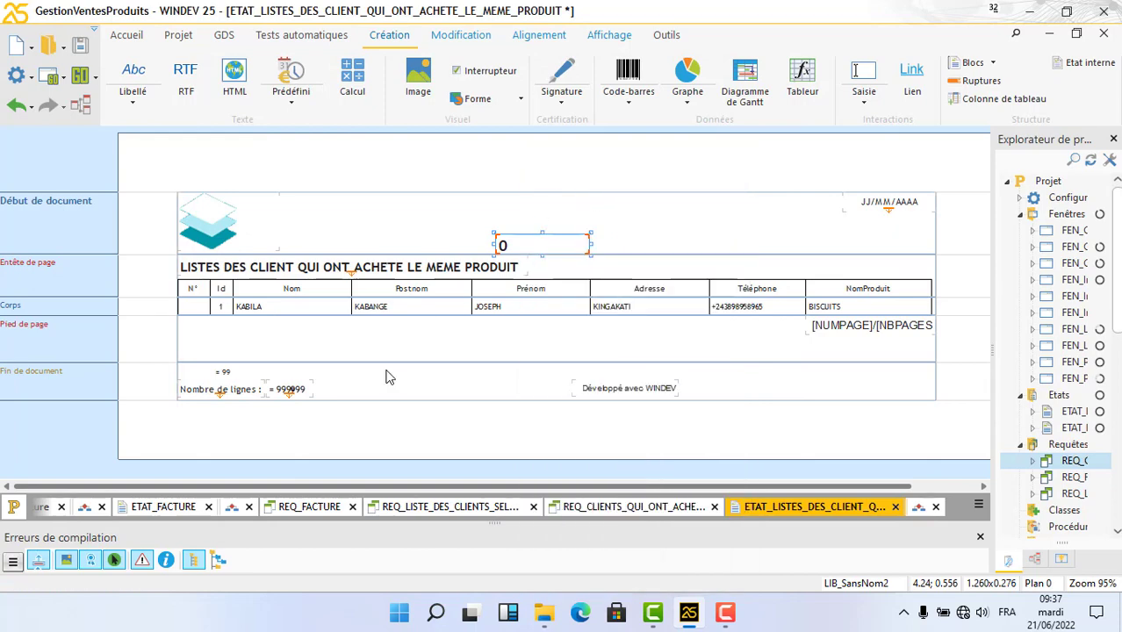
click(255, 294)
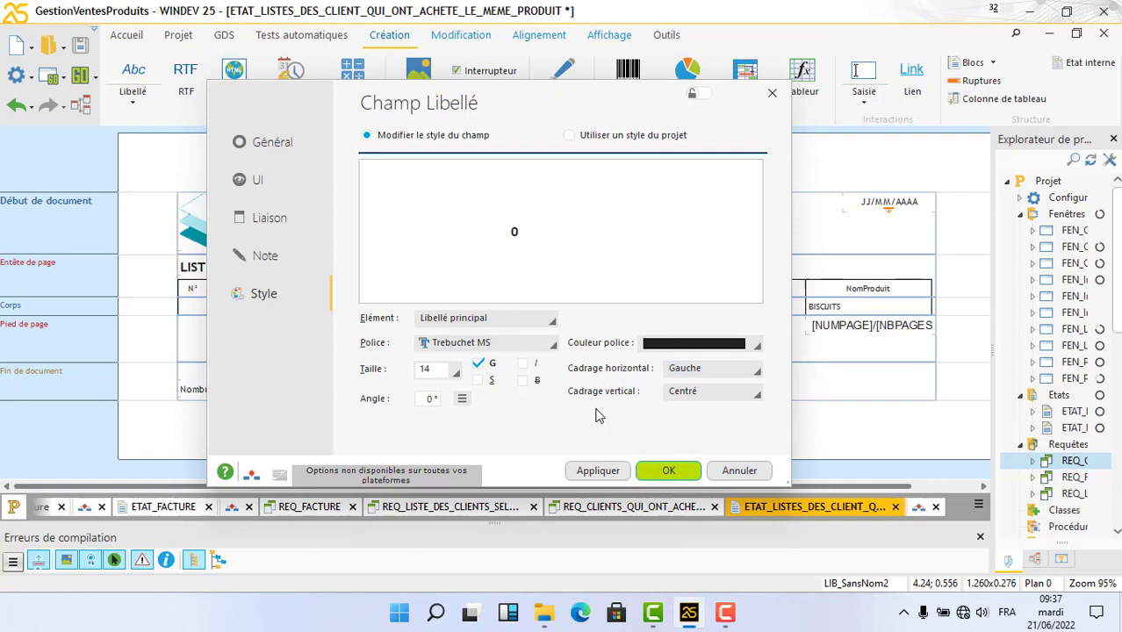
click(683, 372)
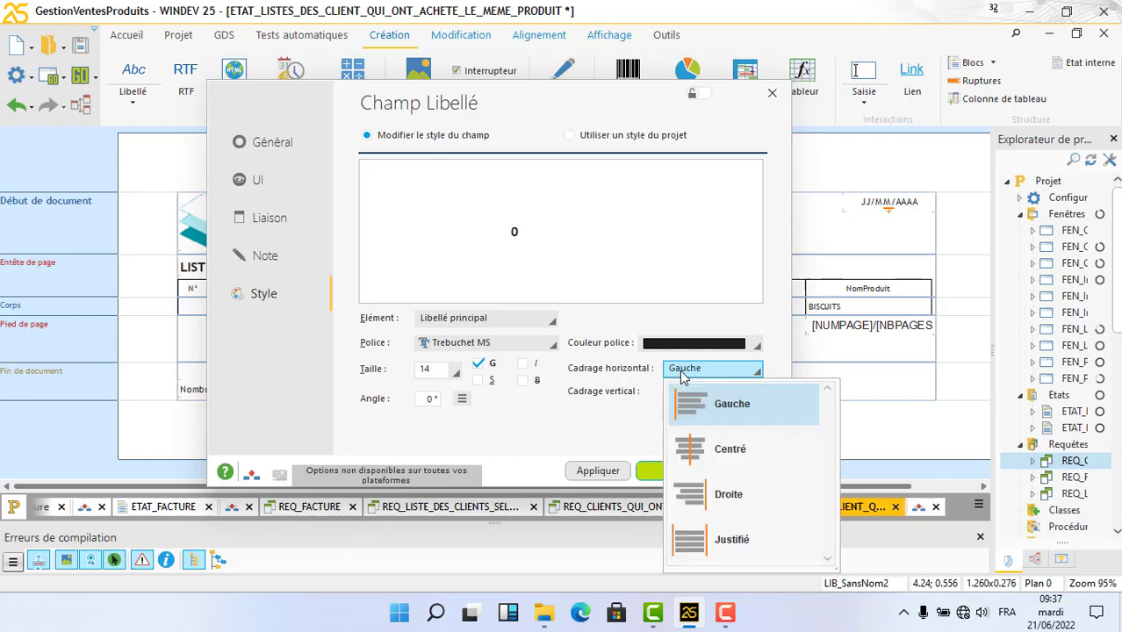
click(702, 449)
click(606, 472)
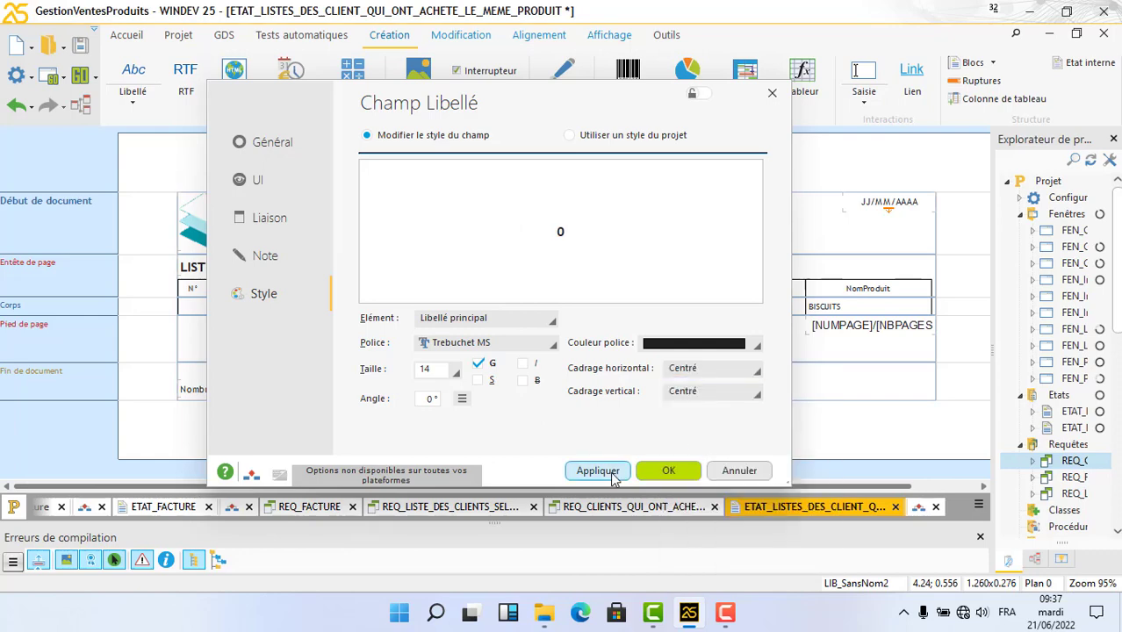
click(670, 471)
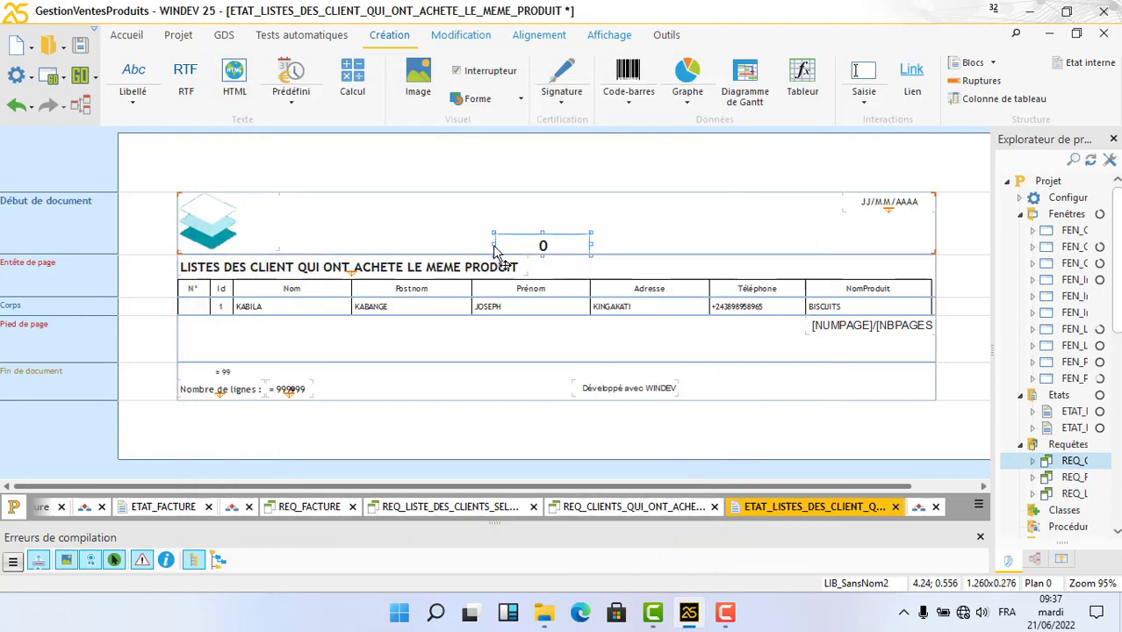
Widen the new label on both sides to about 6.33 and centre it horizontally in its parent block
drag(494, 244, 314, 239)
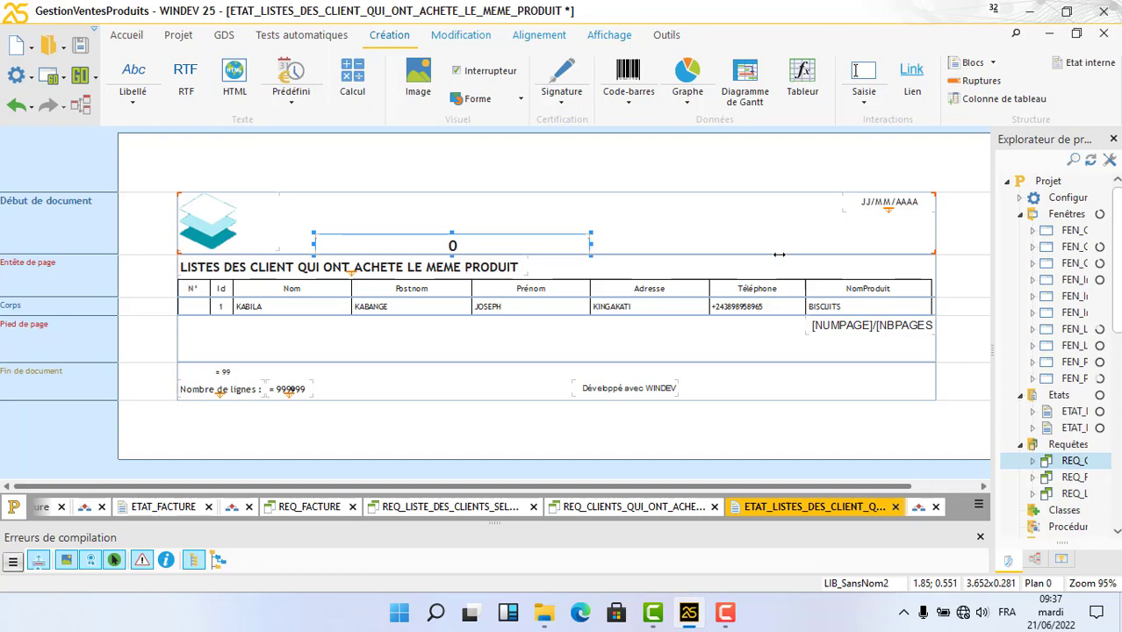
drag(779, 254, 790, 246)
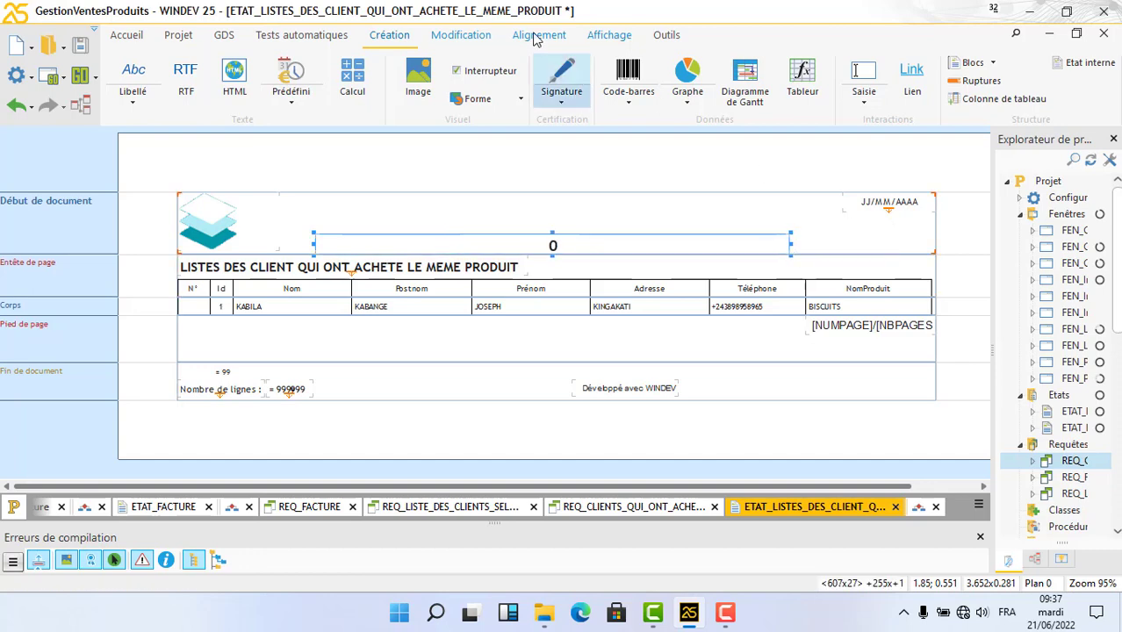
click(474, 37)
click(532, 40)
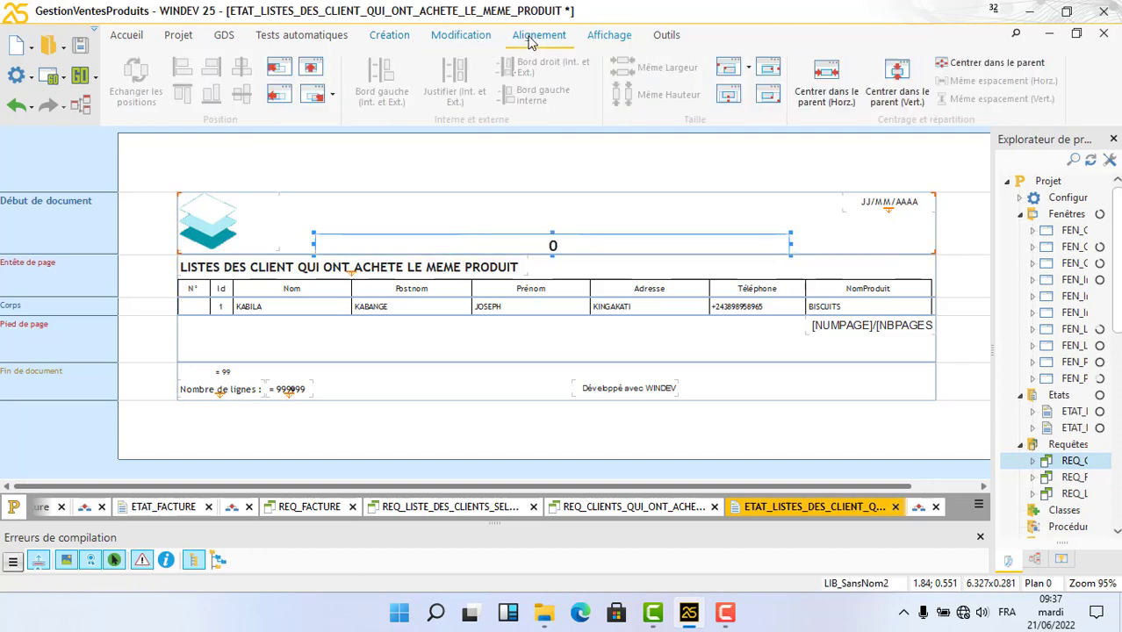
click(826, 78)
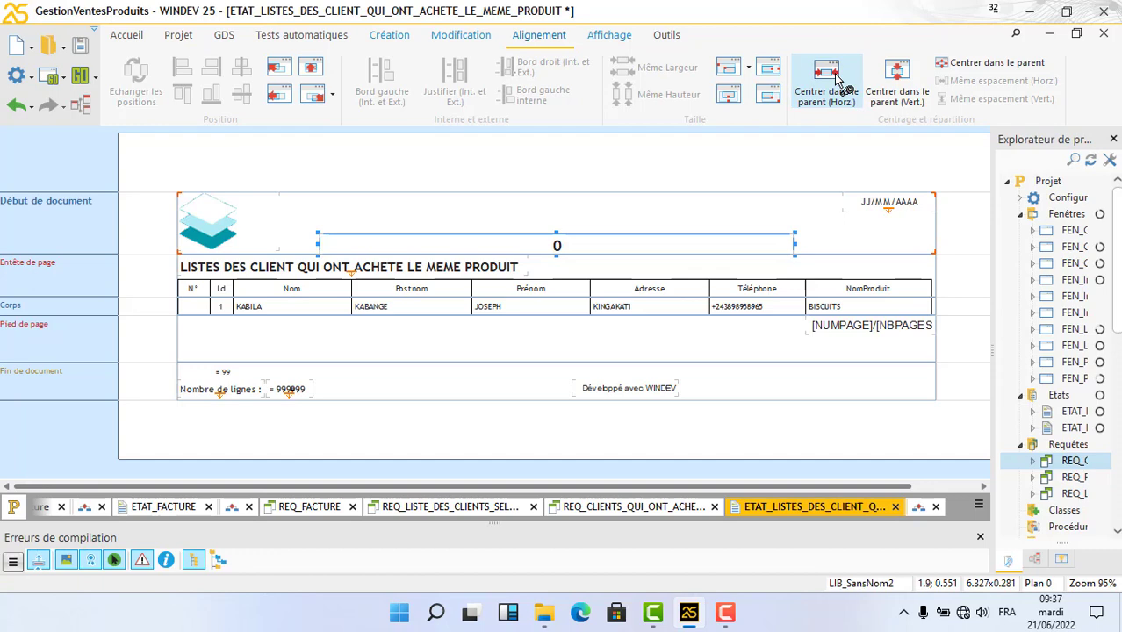
Open the new label's code and begin its before-printing process with a reference to LIB_SansNom2
right_click(625, 250)
click(648, 222)
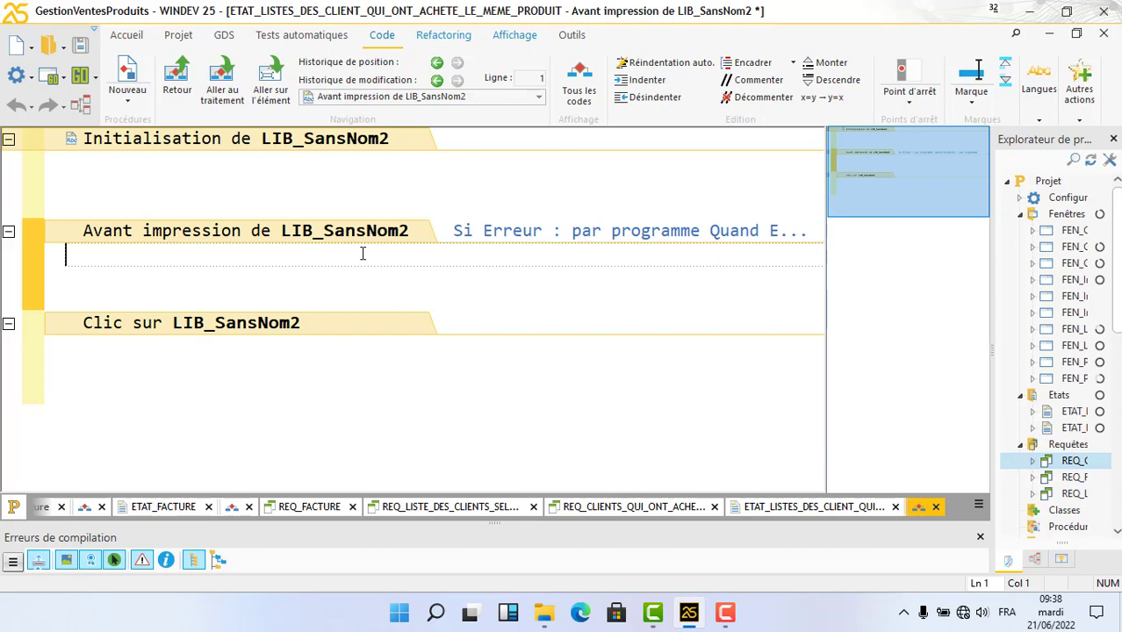
text(lib_)
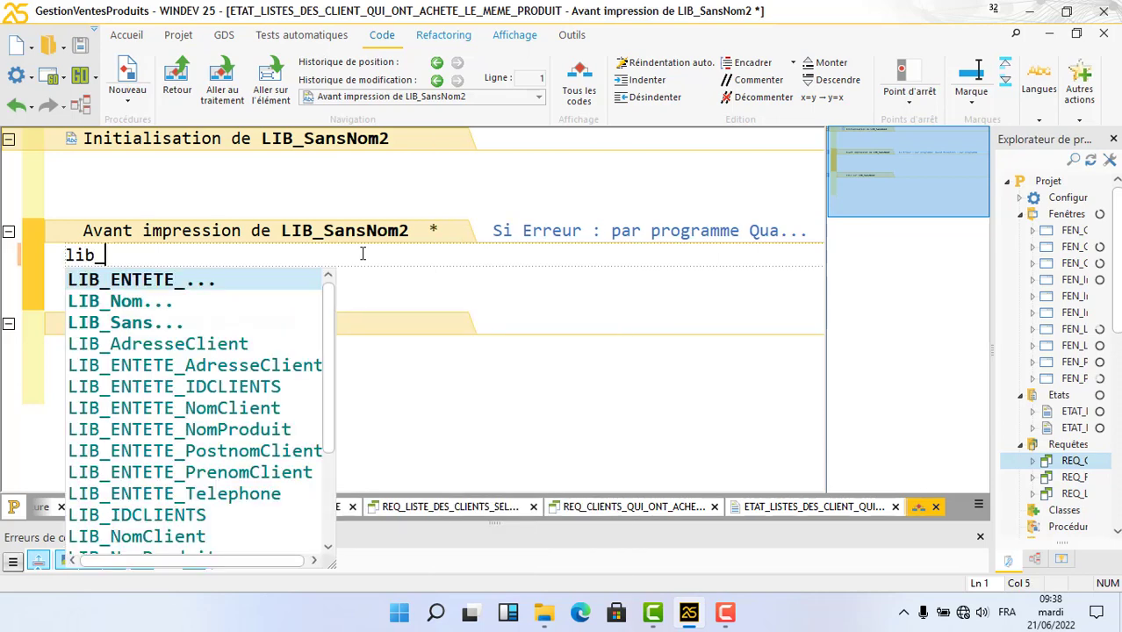
text(sa)
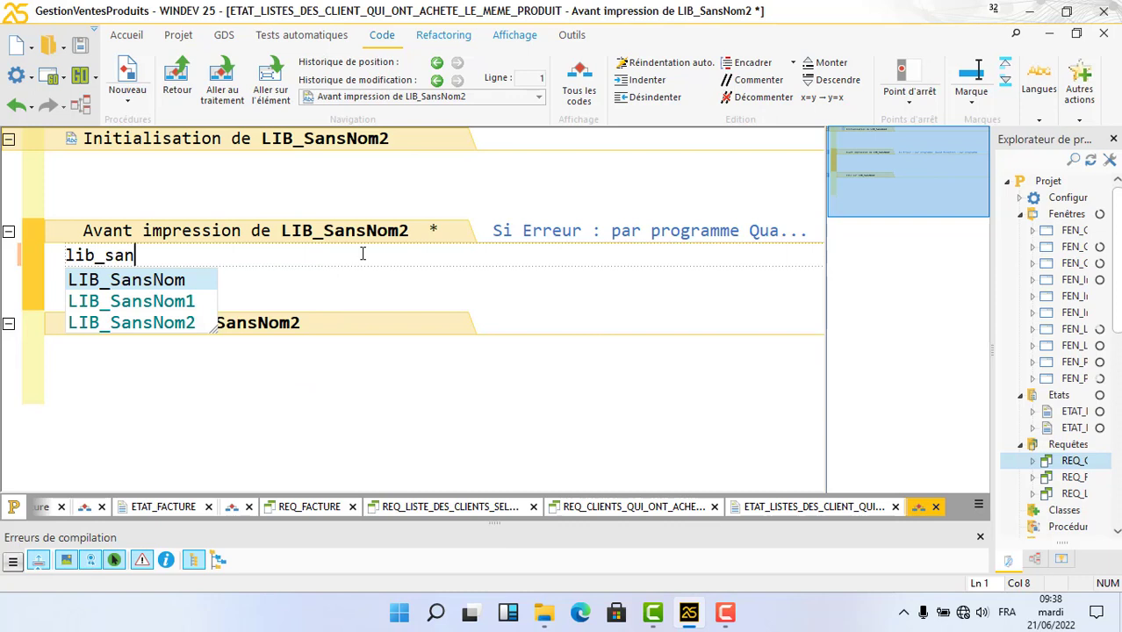
text(n)
key(Return)
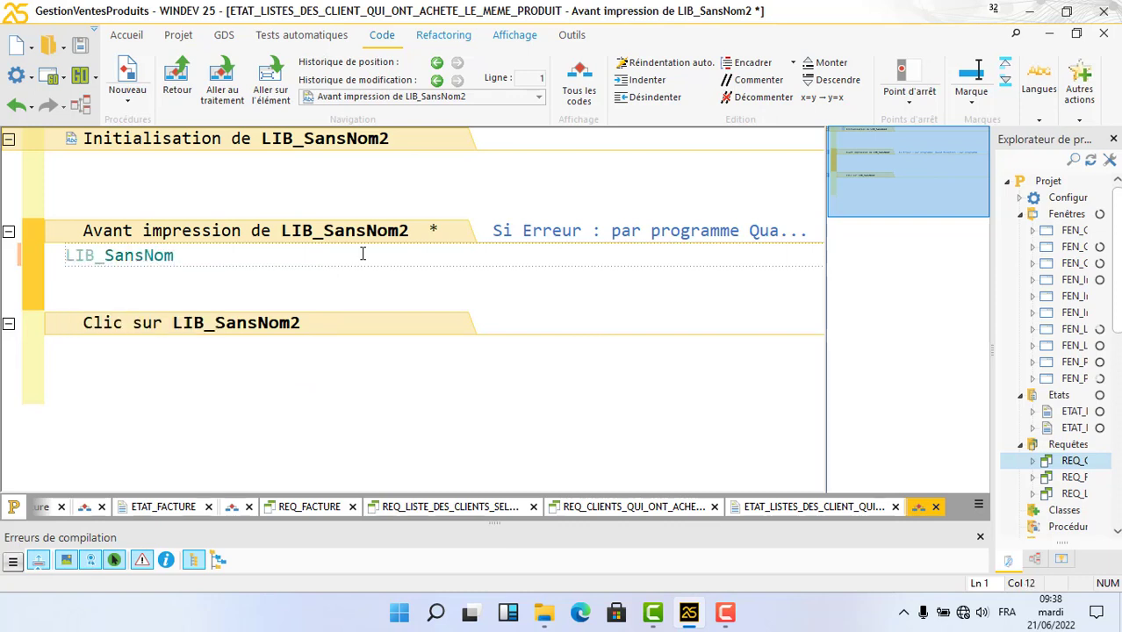
key(BackSpace)
key(Down)
key(Down)
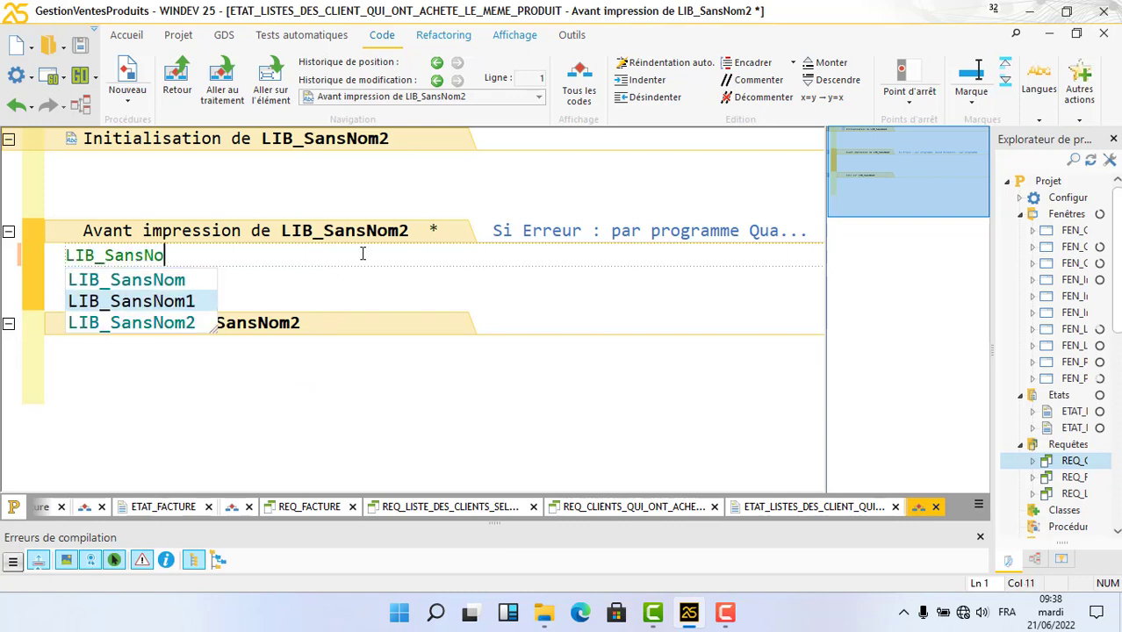
key(Return)
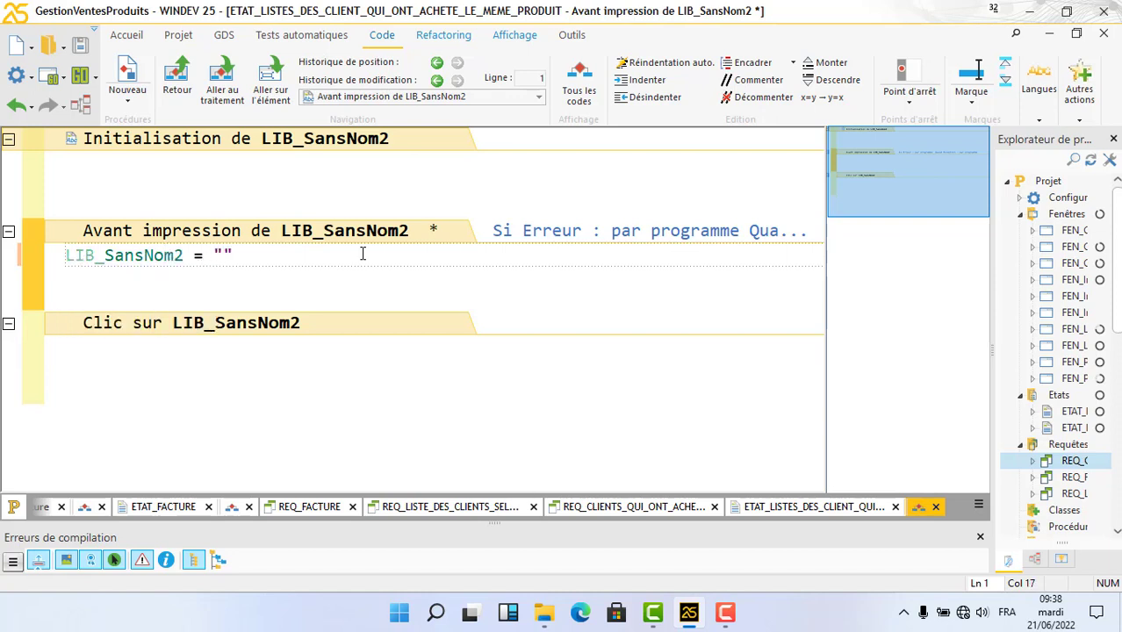
Assign the text "LISTE DES CLIENTS QUI ONT ACHETE LE PRODUIT :" to LIB_SansNom2
text(= "LISTE DES )
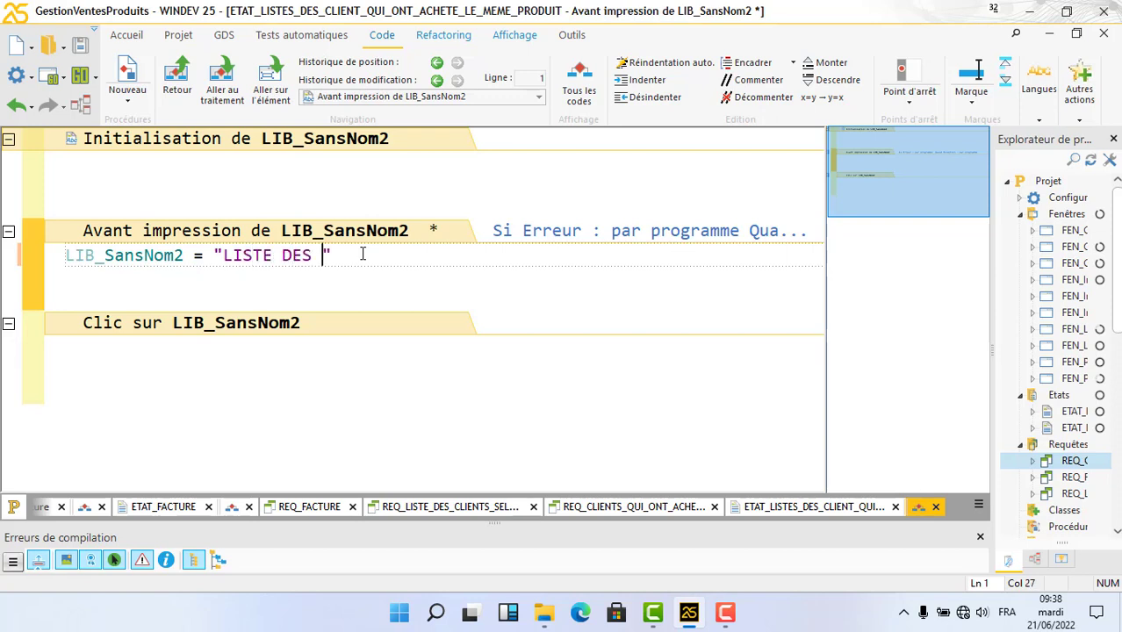
text(CLIENTS )
text(QUI ONT AC)
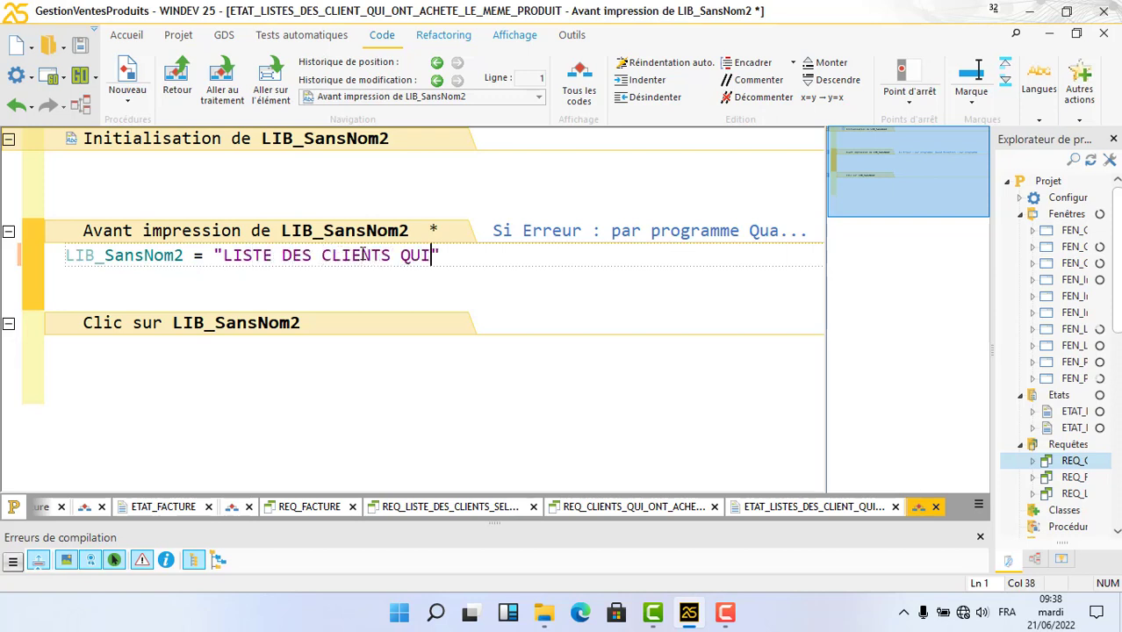
text(HE)
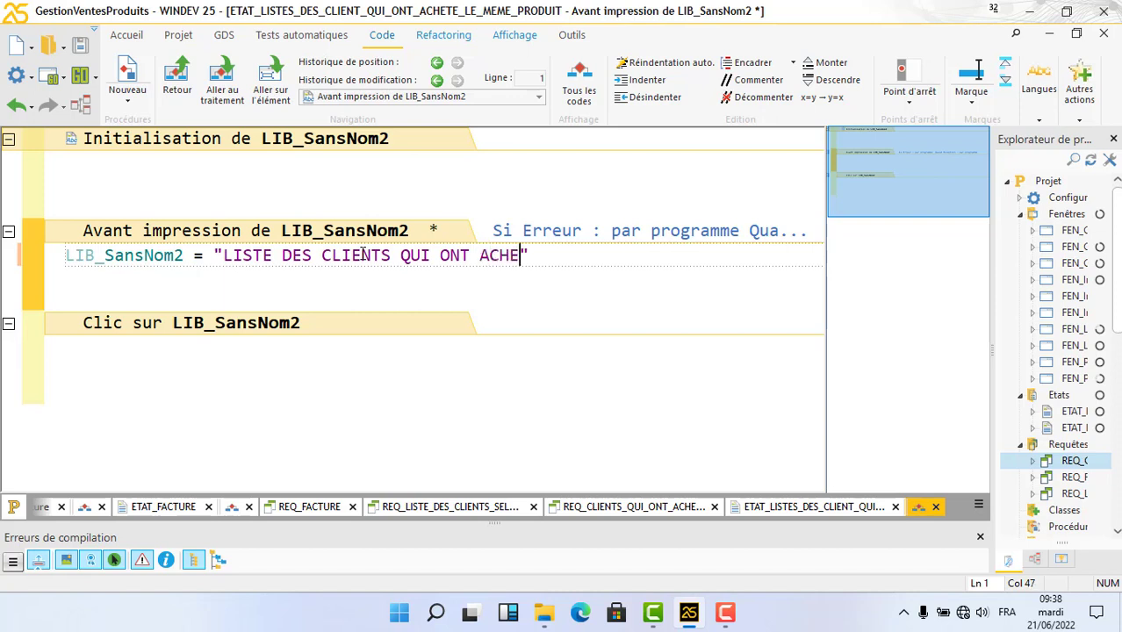
text(TE LE PRO)
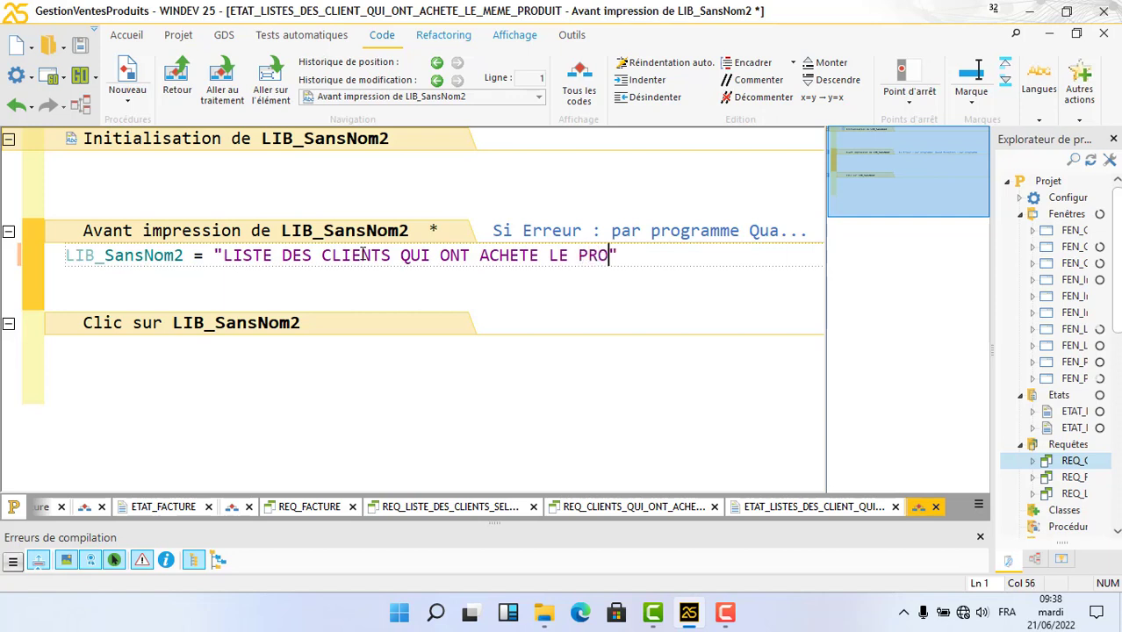
text(DUIT :)
key(Right)
key(Return)
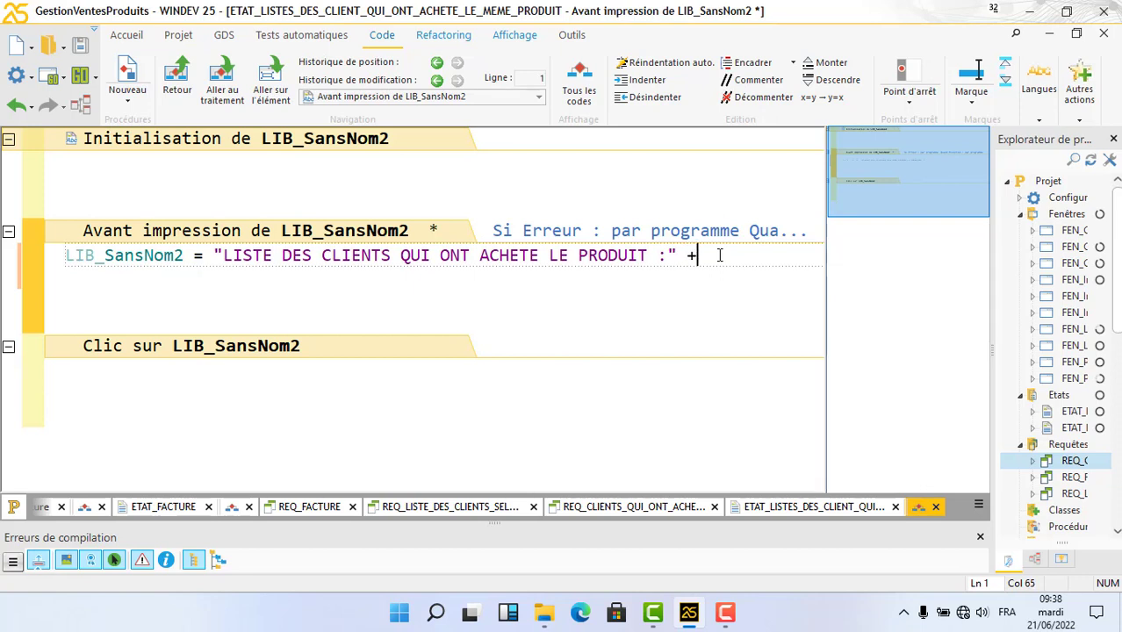
Append REQ_CLIENTS_QUI_ONT_ACHETES_LE_MEME_PRODUIT.NomProduit to the text assigned to LIB_SansNom2 and save the code
text(+ req_)
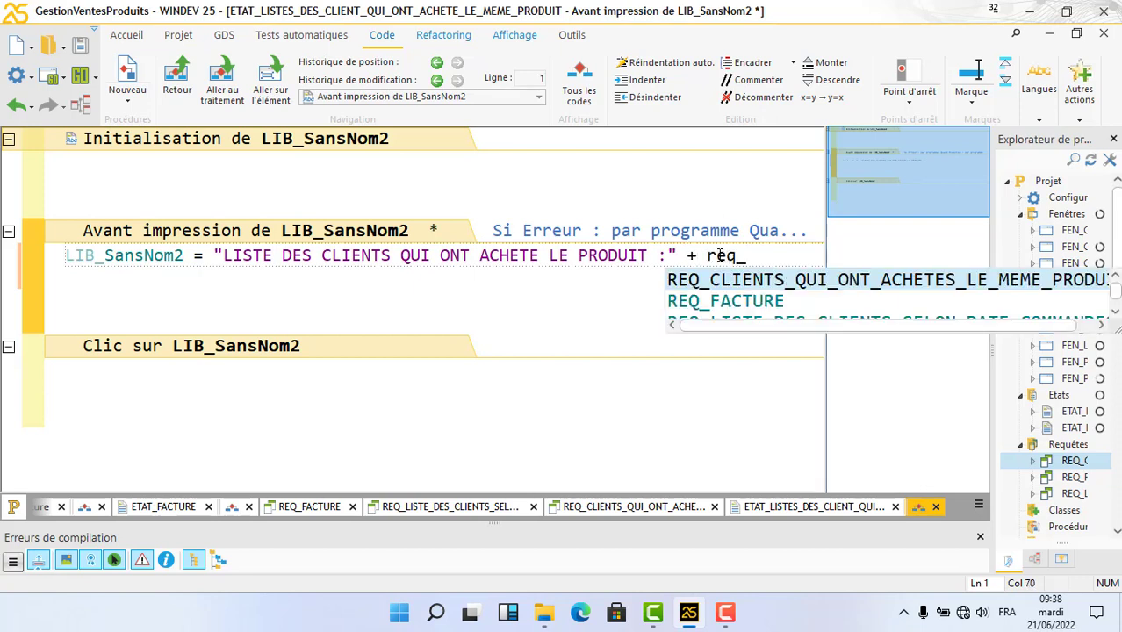
key(Return)
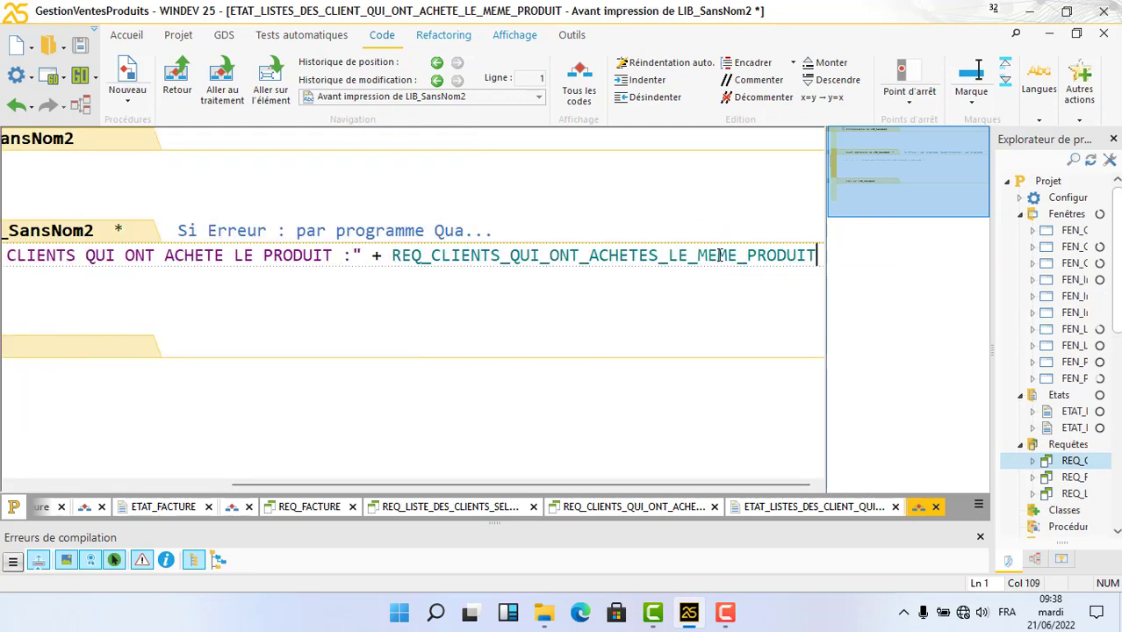
text(.)
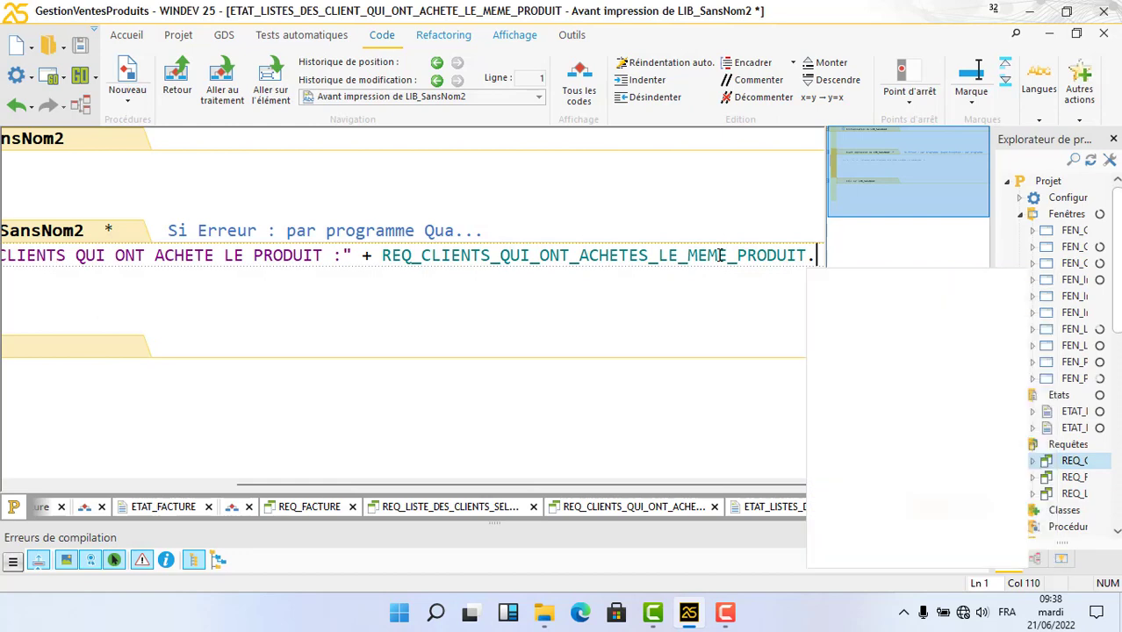
text(no)
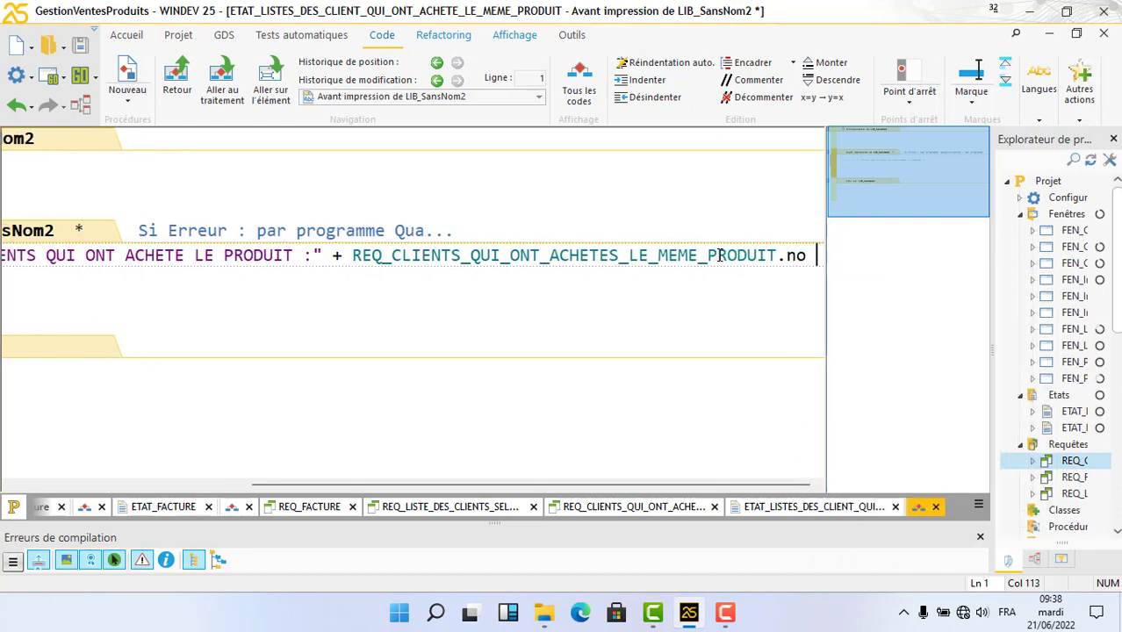
text( m)
key(Down)
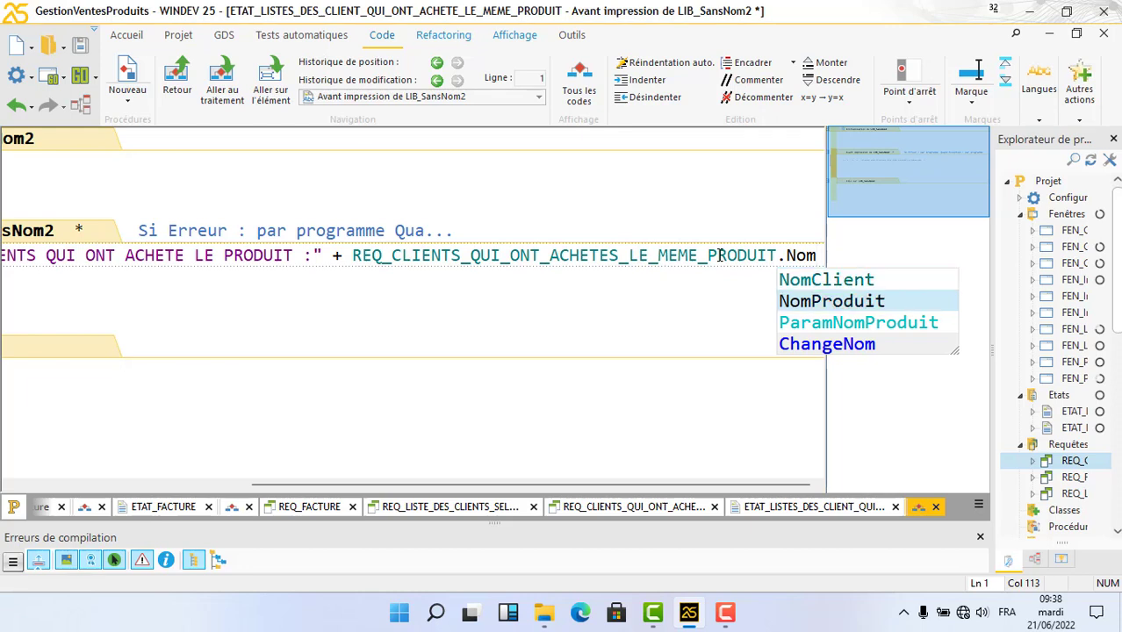
key(Return)
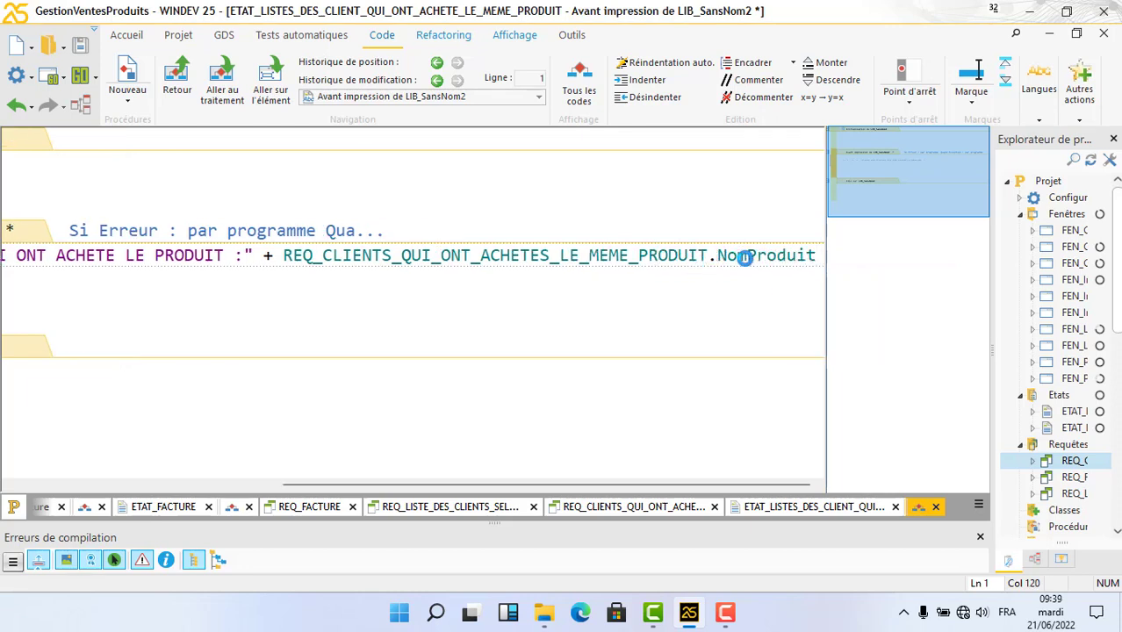
key(ctrl+s)
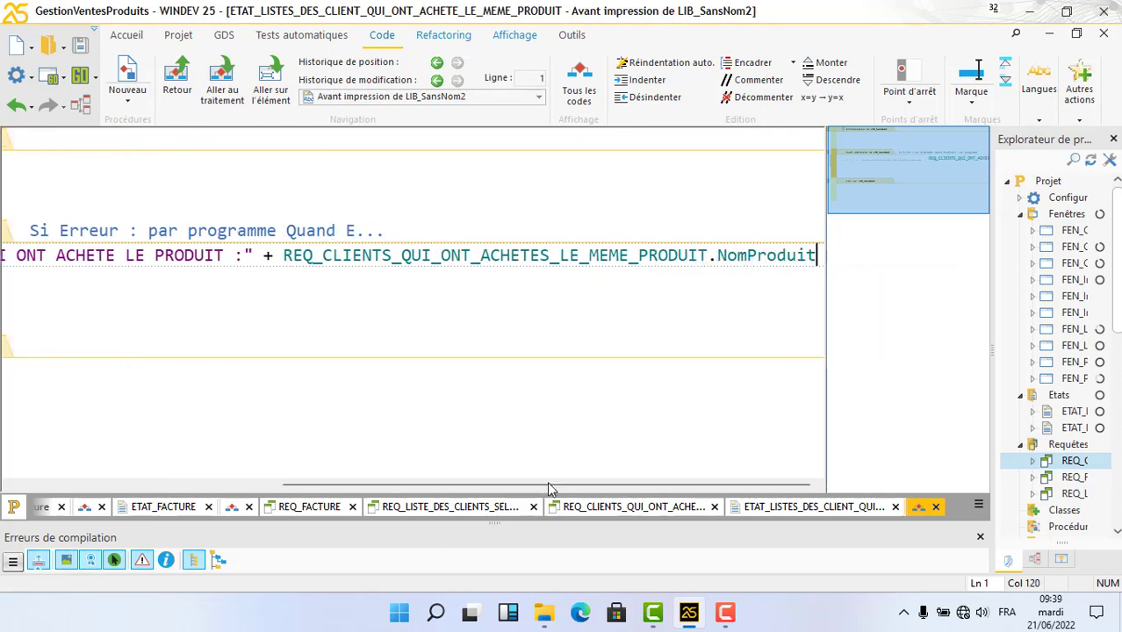
Test the report in the Visualisateur de rapports with ParamNomProduit set to BISCUITS, check the new title and close the preview
drag(543, 488, 132, 463)
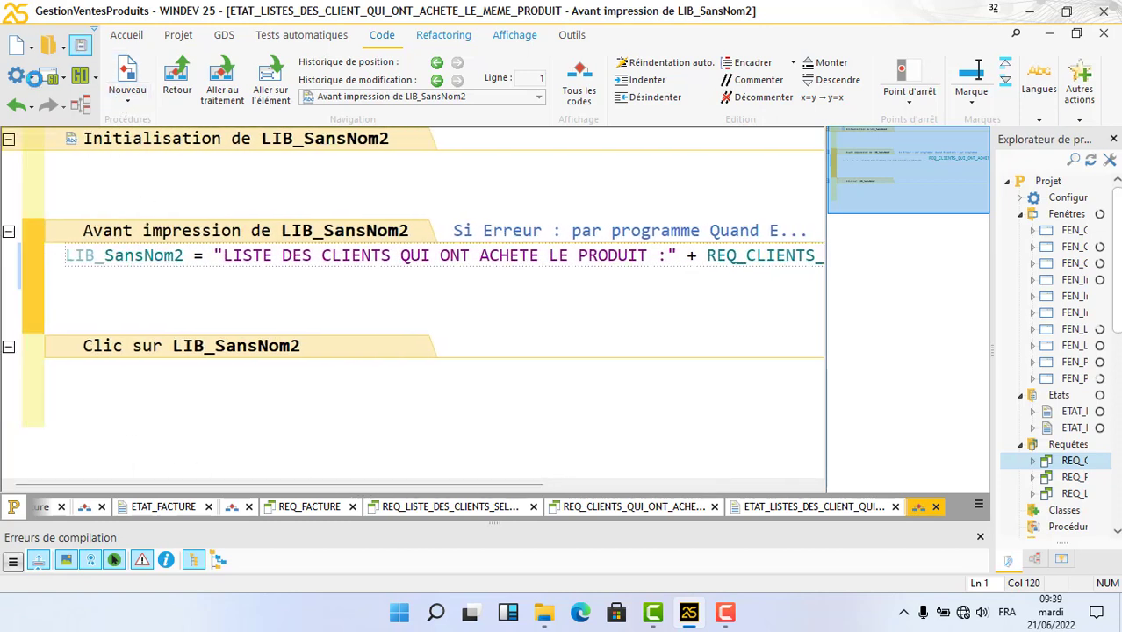
click(50, 77)
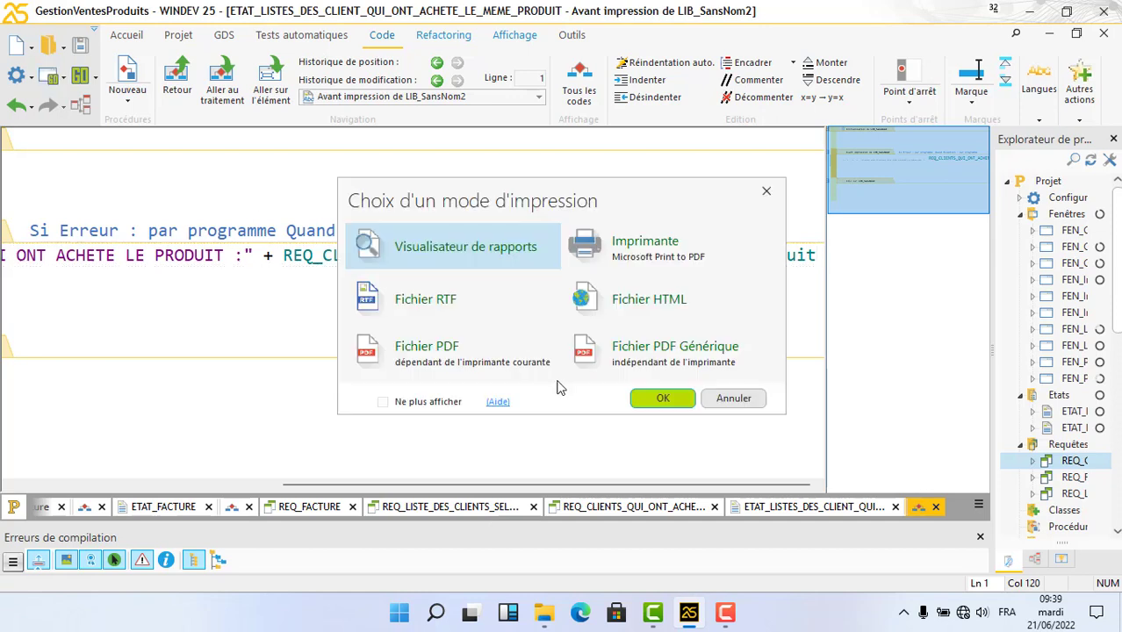
click(651, 397)
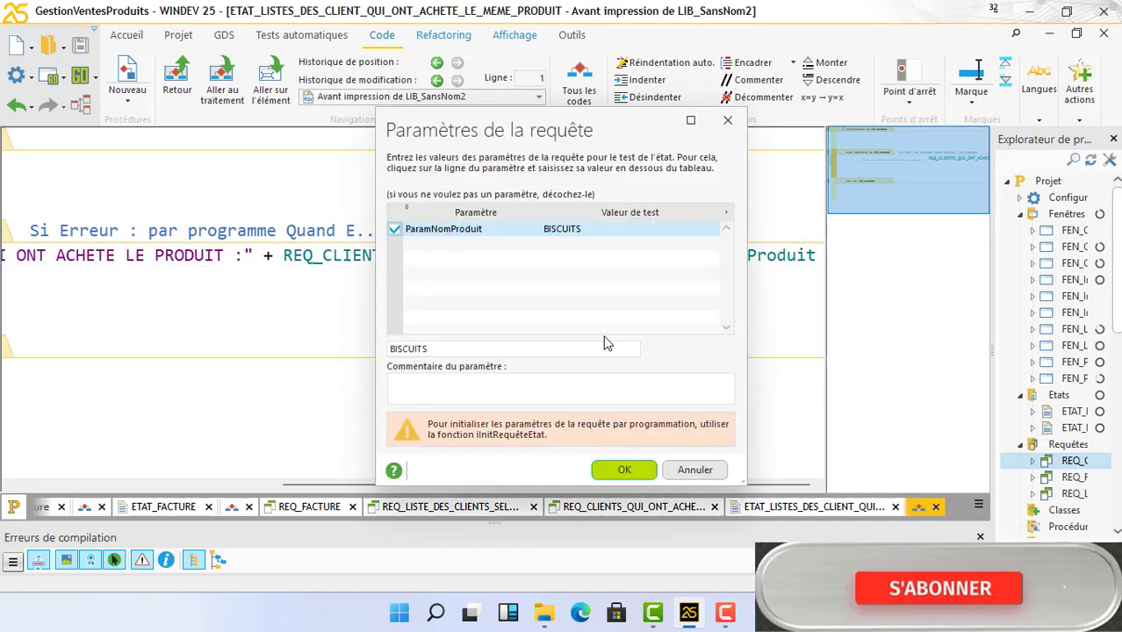
click(624, 471)
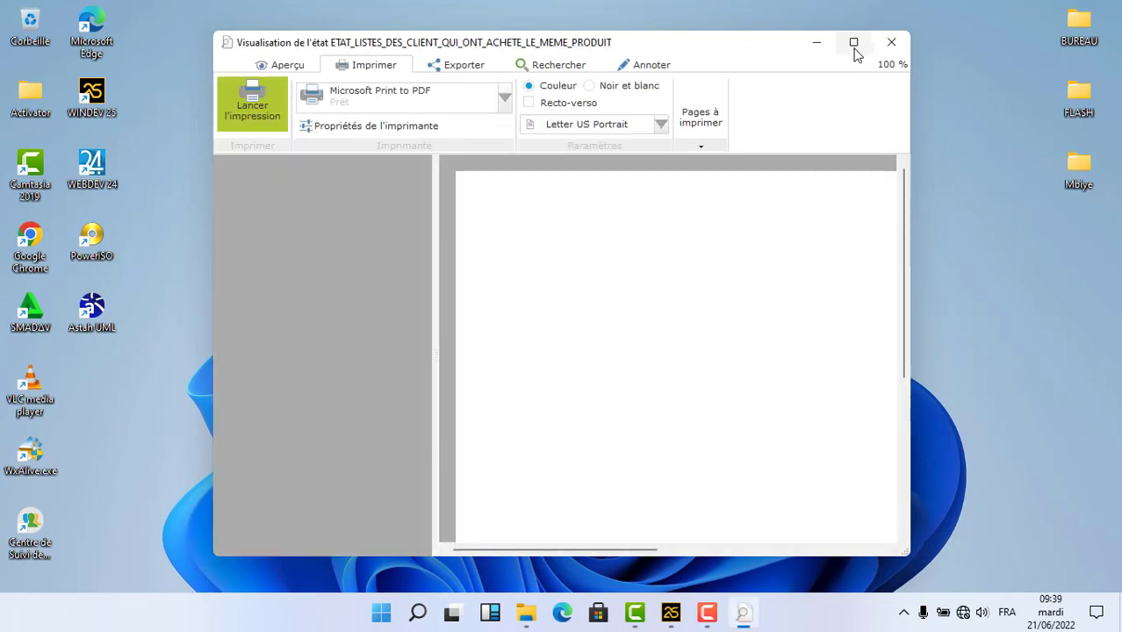
click(854, 41)
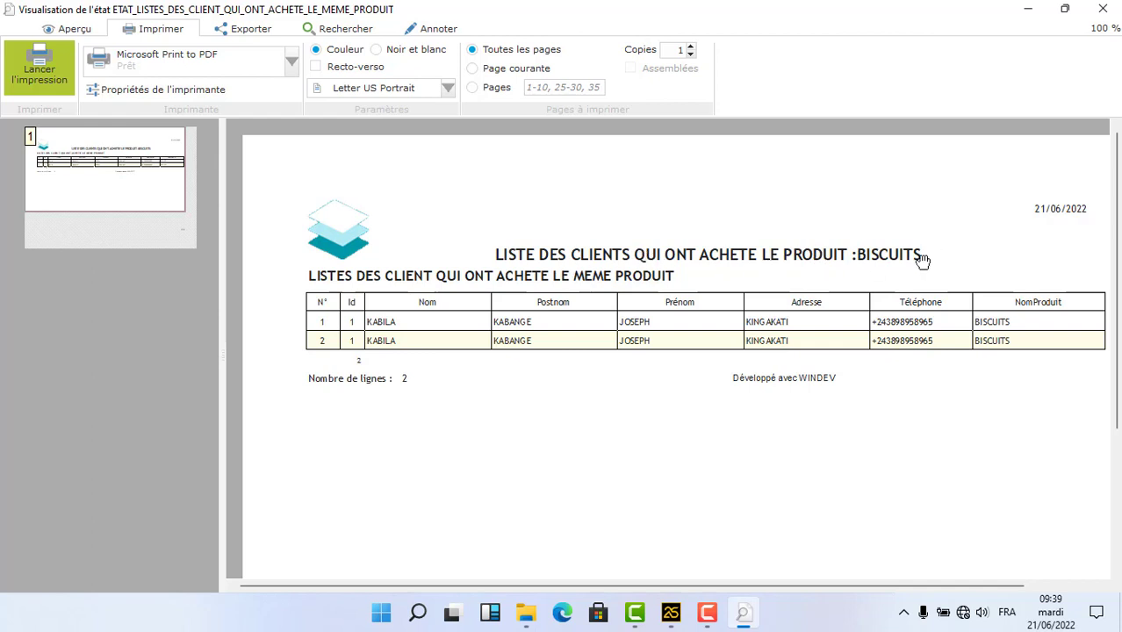
click(1103, 9)
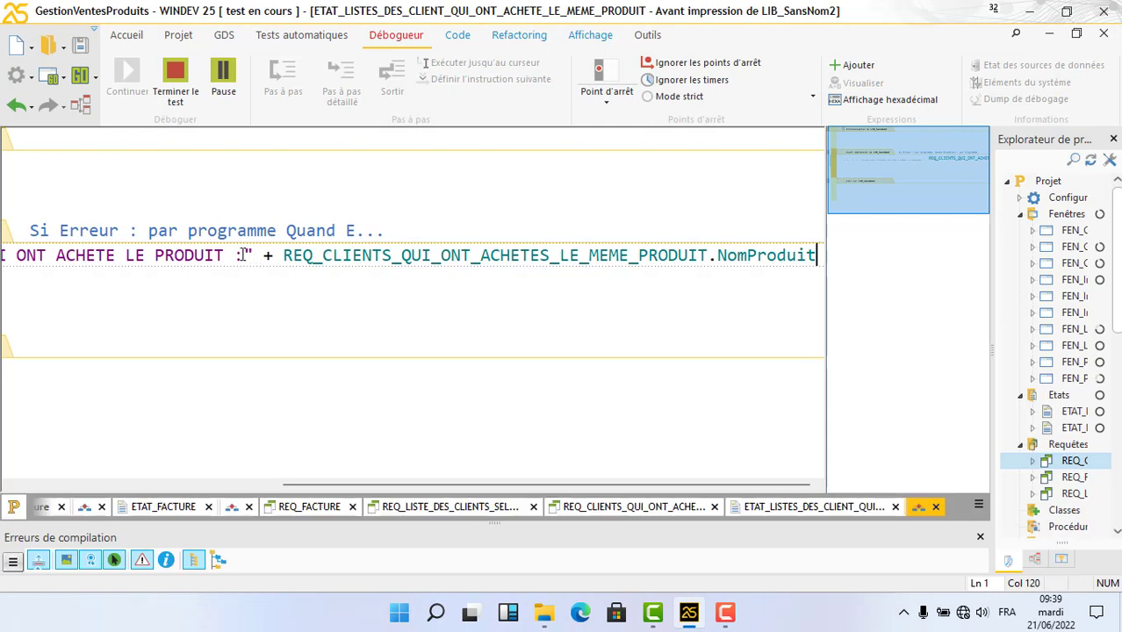
Add a space after the colon in the label's text and preview the report again with ParamNomProduit set to BIC
click(244, 255)
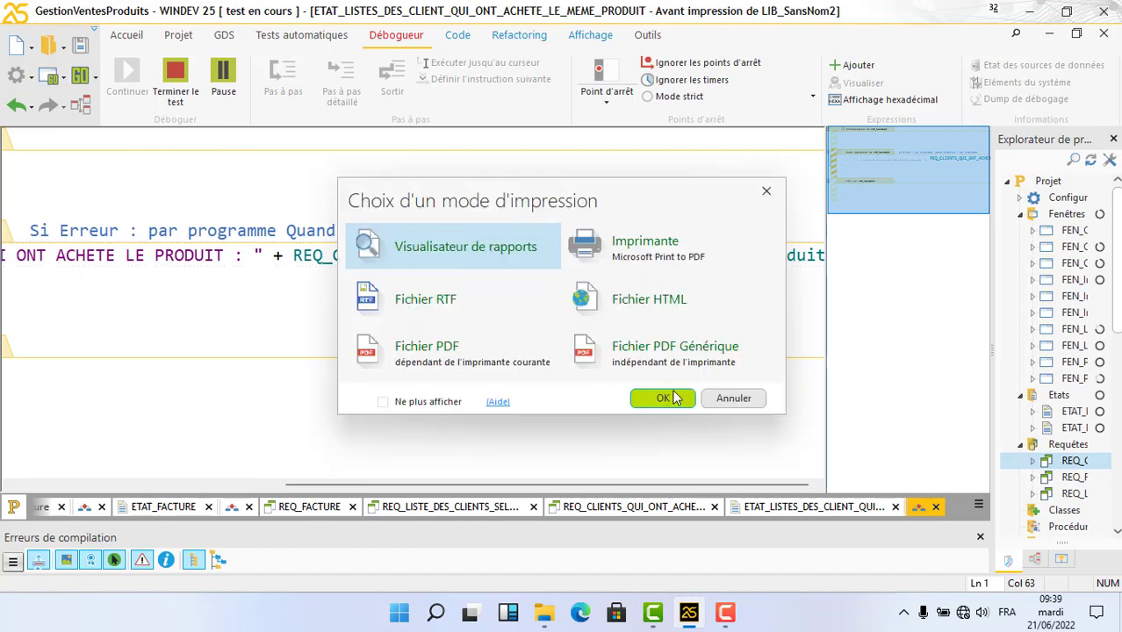
click(673, 401)
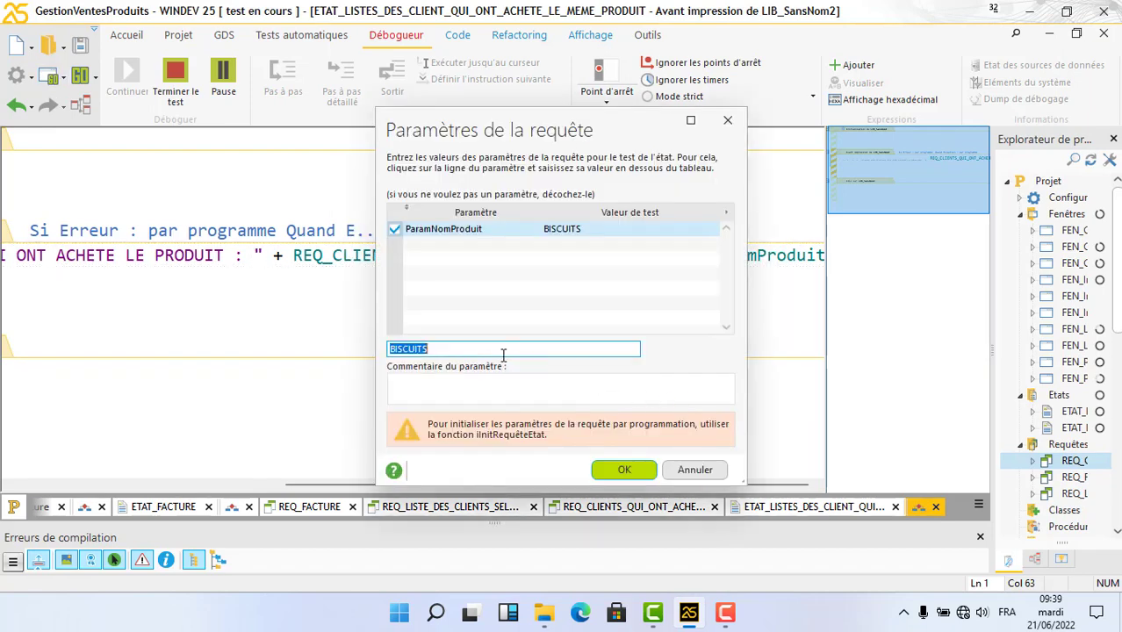
text(BIC)
key(Return)
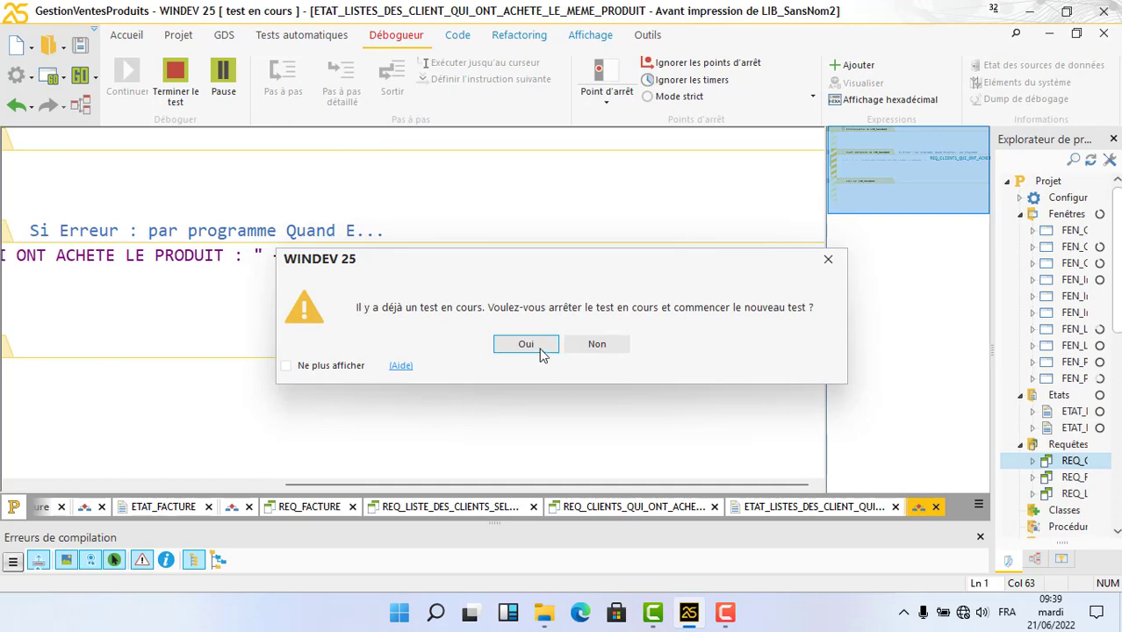
click(528, 345)
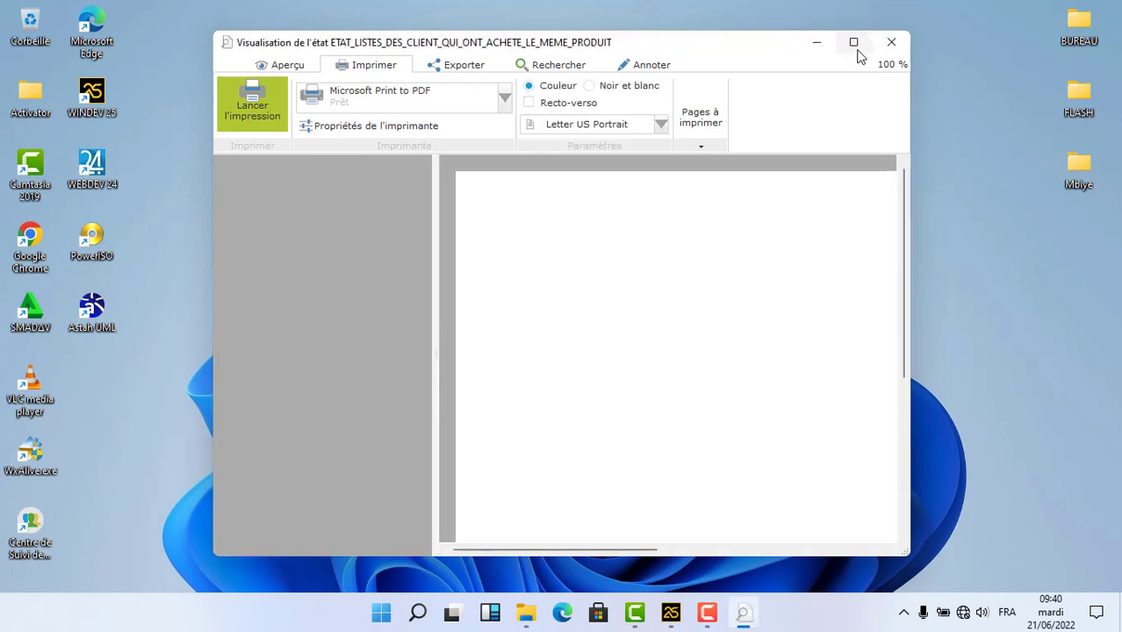
click(855, 44)
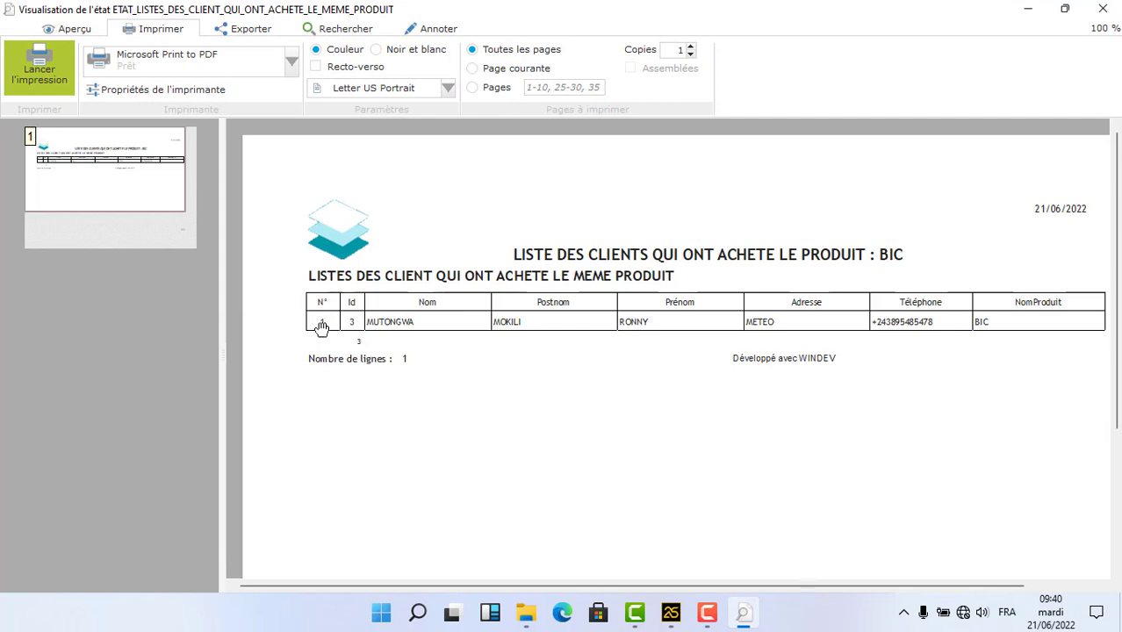
scroll(418, 422, down, 2)
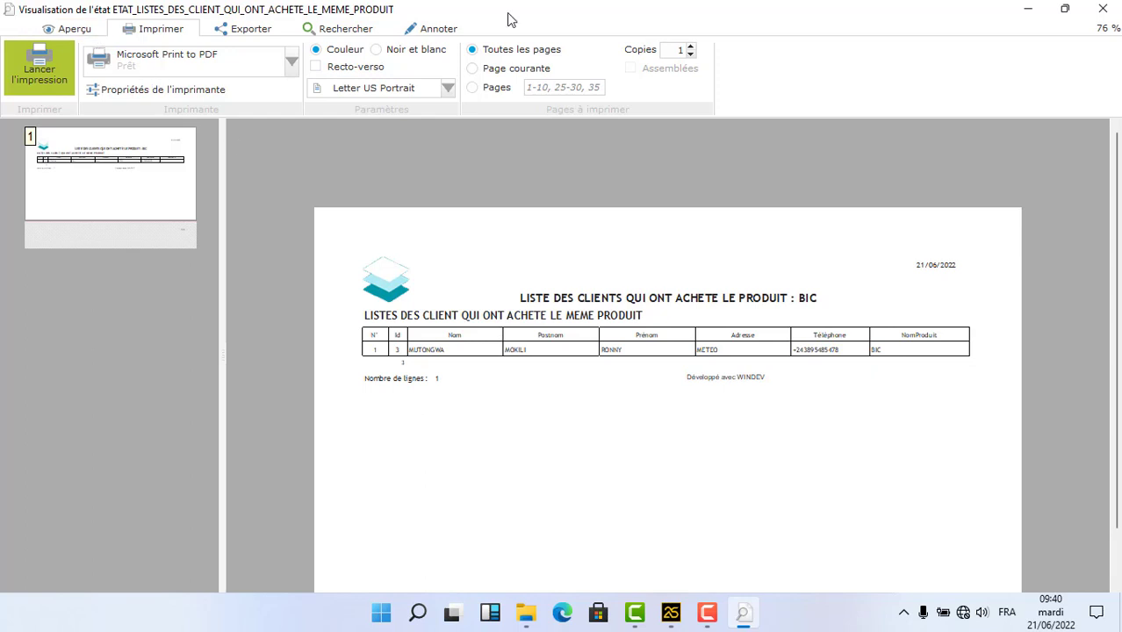
click(1103, 8)
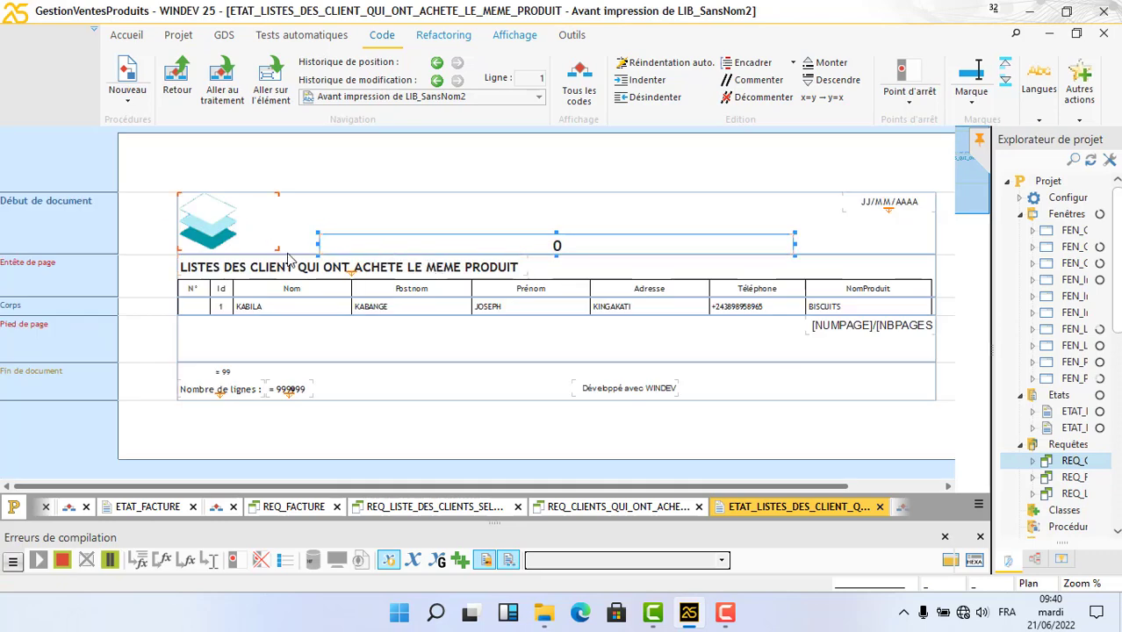
Delete the old "LISTES DES CLIENT QUI ONT ACHETE LE MEME PRODUIT" title from the page header and save the report
right_click(265, 269)
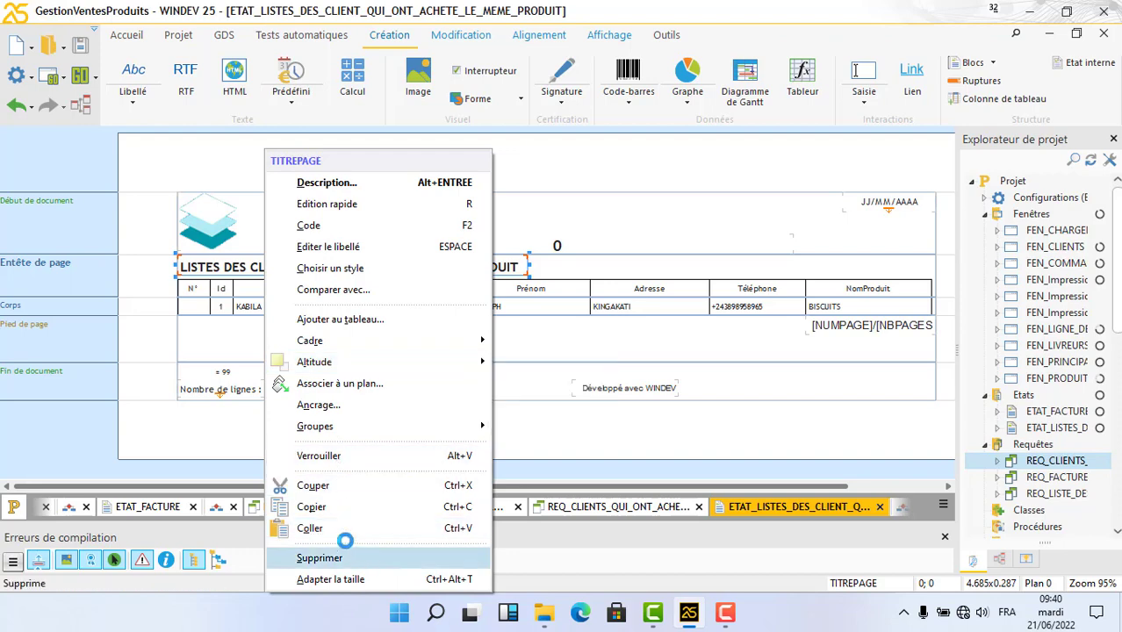
click(334, 557)
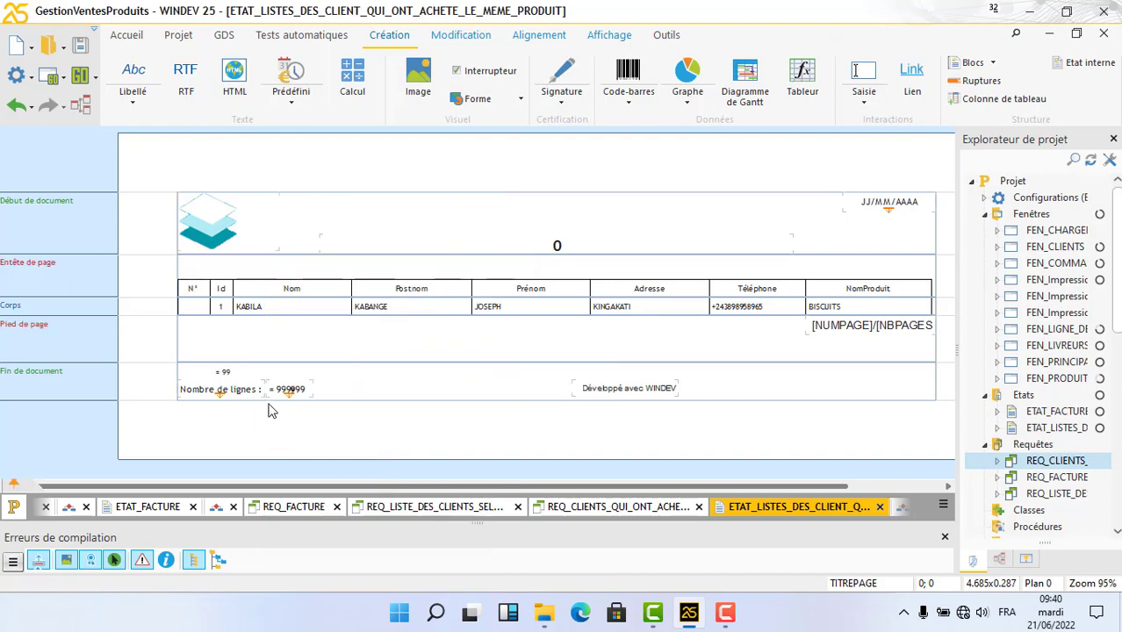
click(80, 48)
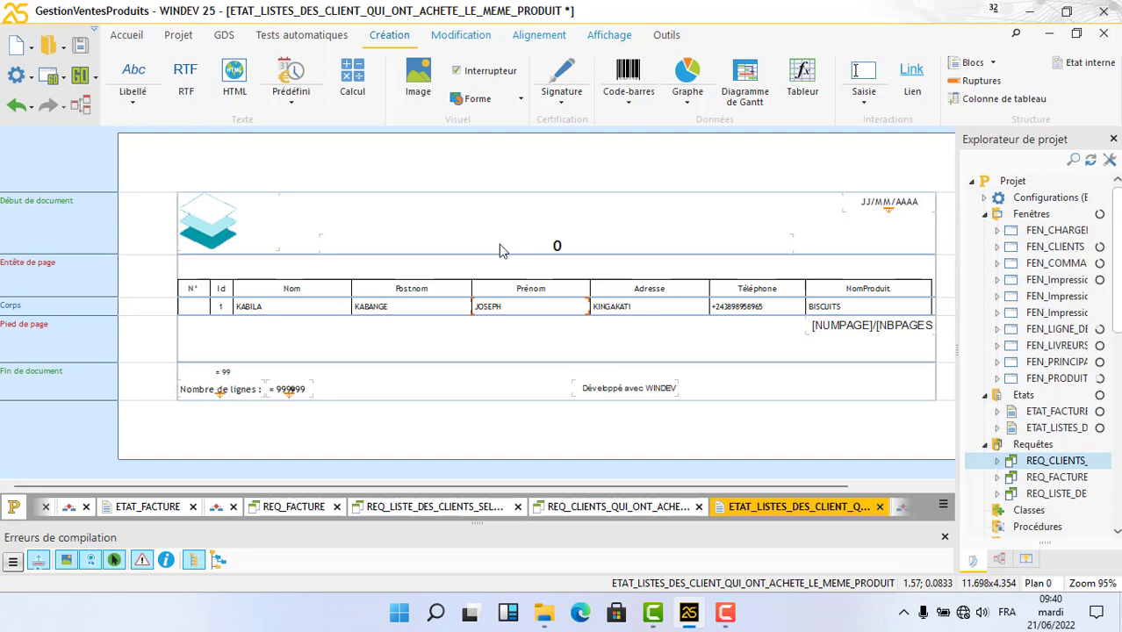
click(79, 46)
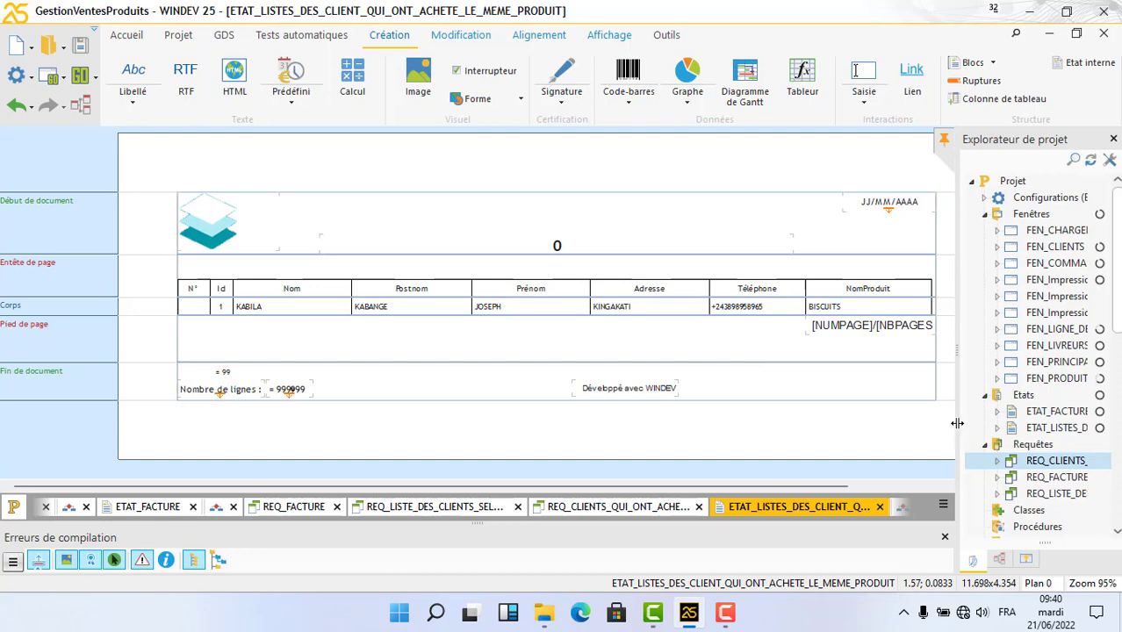
Widen the project explorer to read the full element names and open the query REQ_LISTE_DES_CLIENTS_SELON_DATE_COMMANDES, saving the open elements
drag(948, 420, 721, 413)
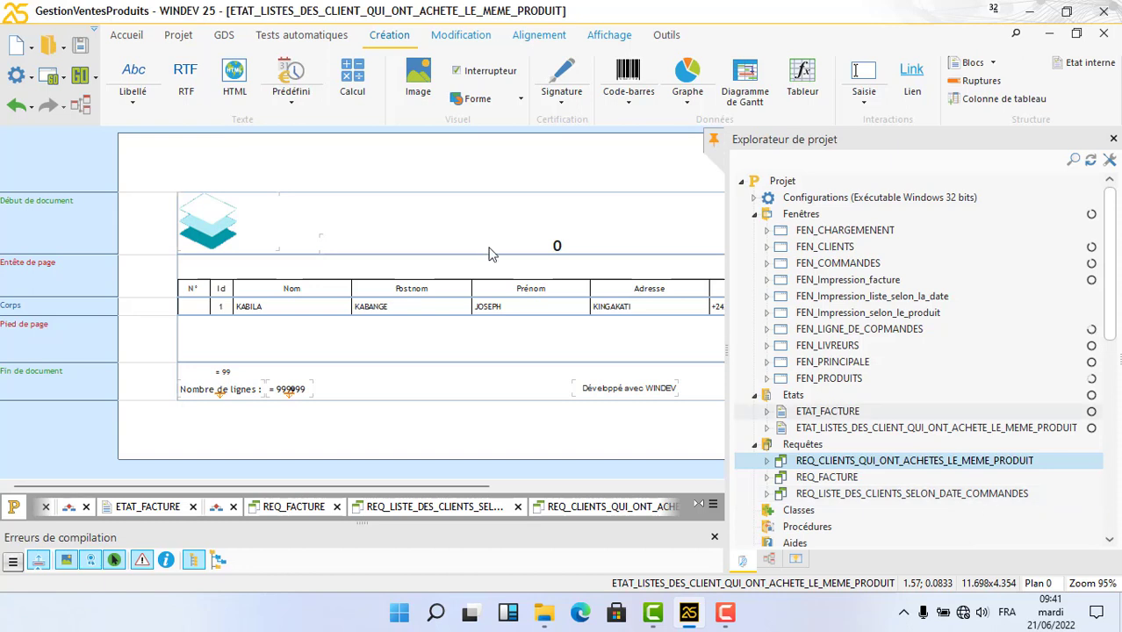
click(79, 51)
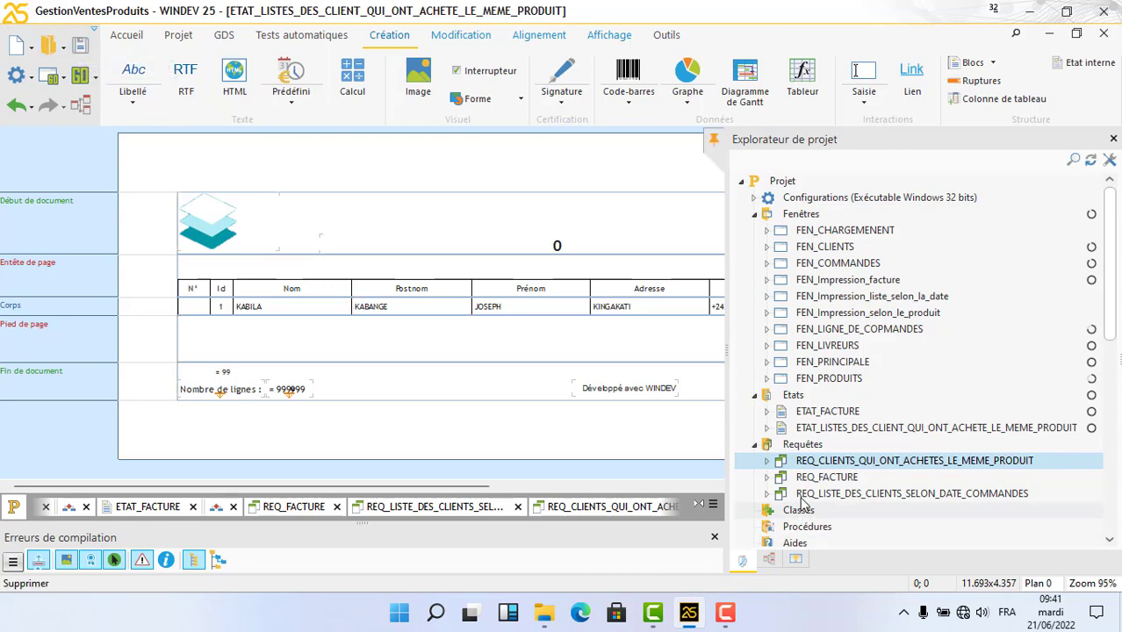
double_click(861, 494)
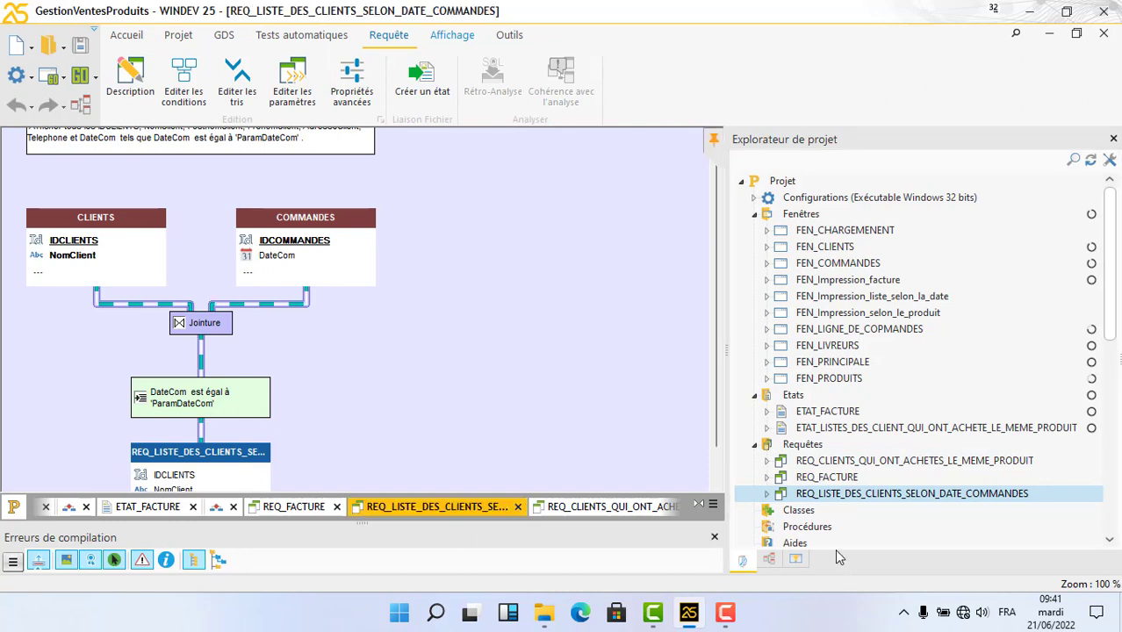
click(80, 46)
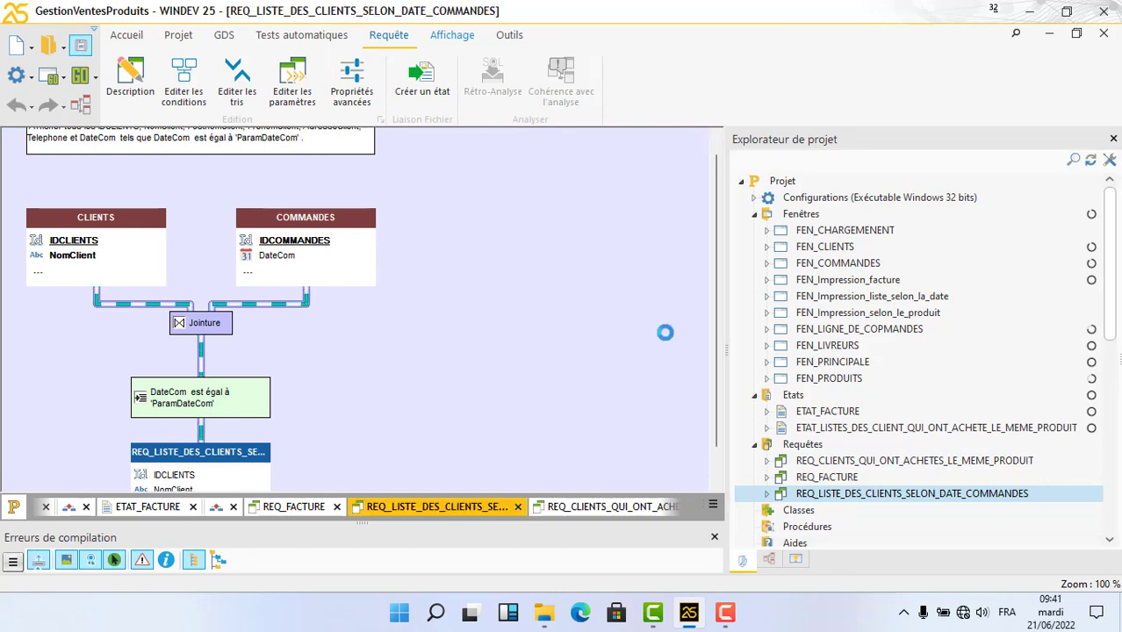
click(82, 49)
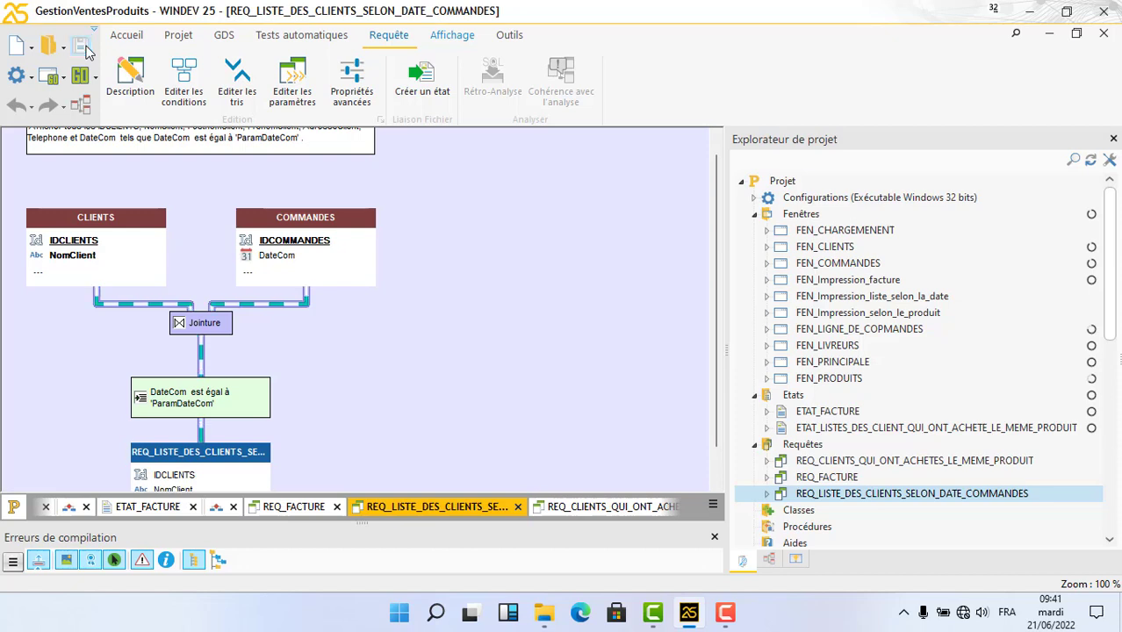
click(726, 613)
click(728, 617)
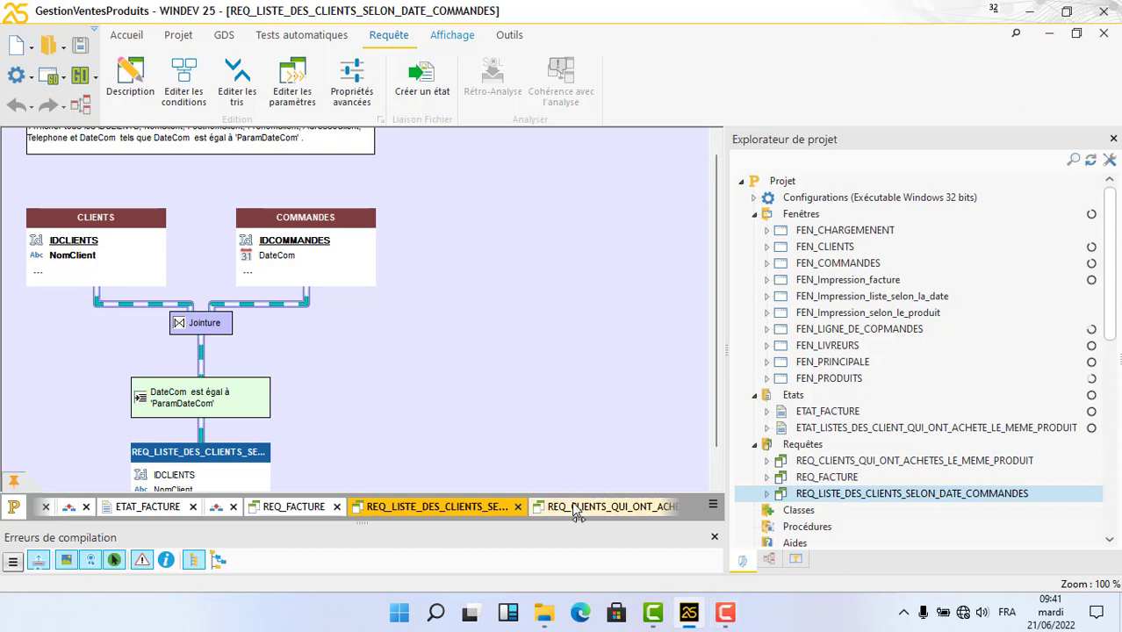
Open the ETAT_FACTURE report, narrow the project explorer to see the whole page, and save the report
click(803, 416)
double_click(804, 416)
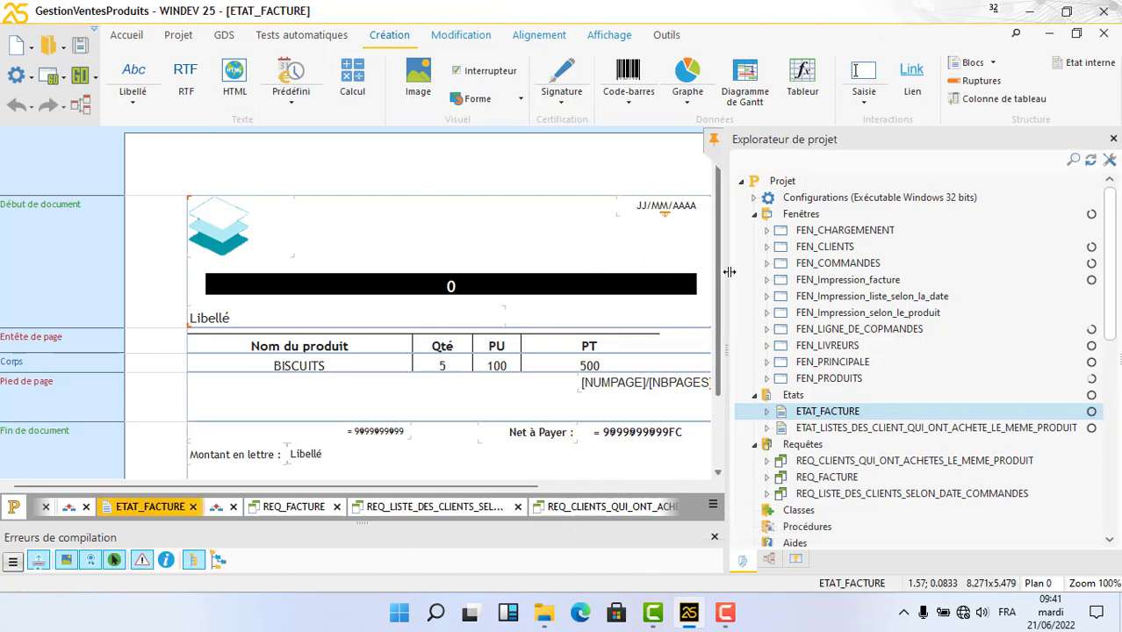
drag(727, 269, 989, 258)
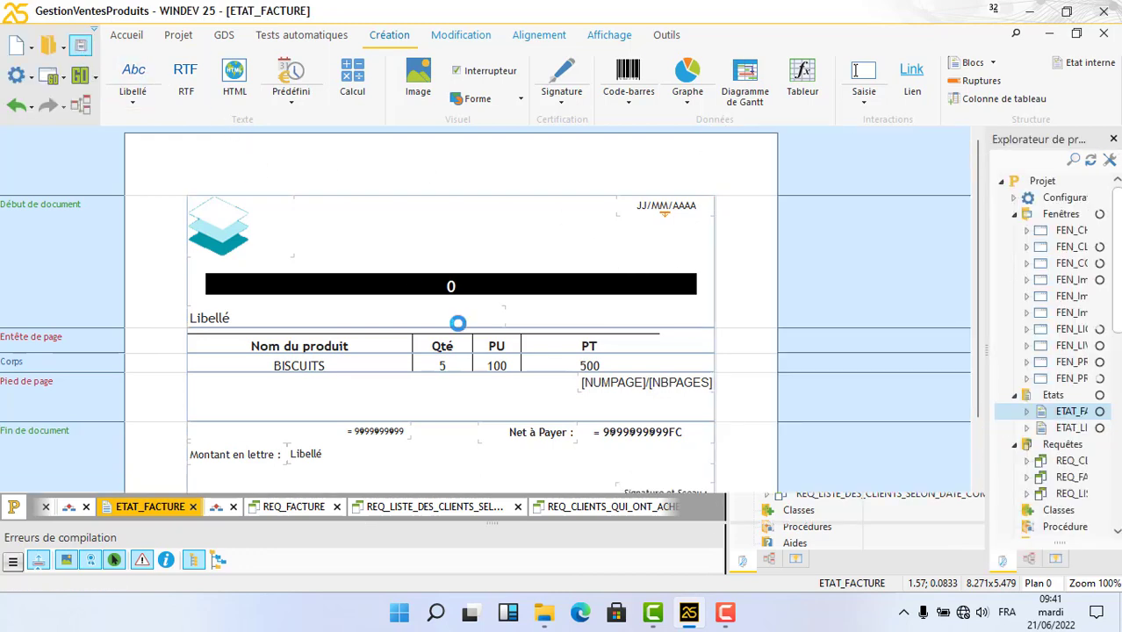
click(79, 47)
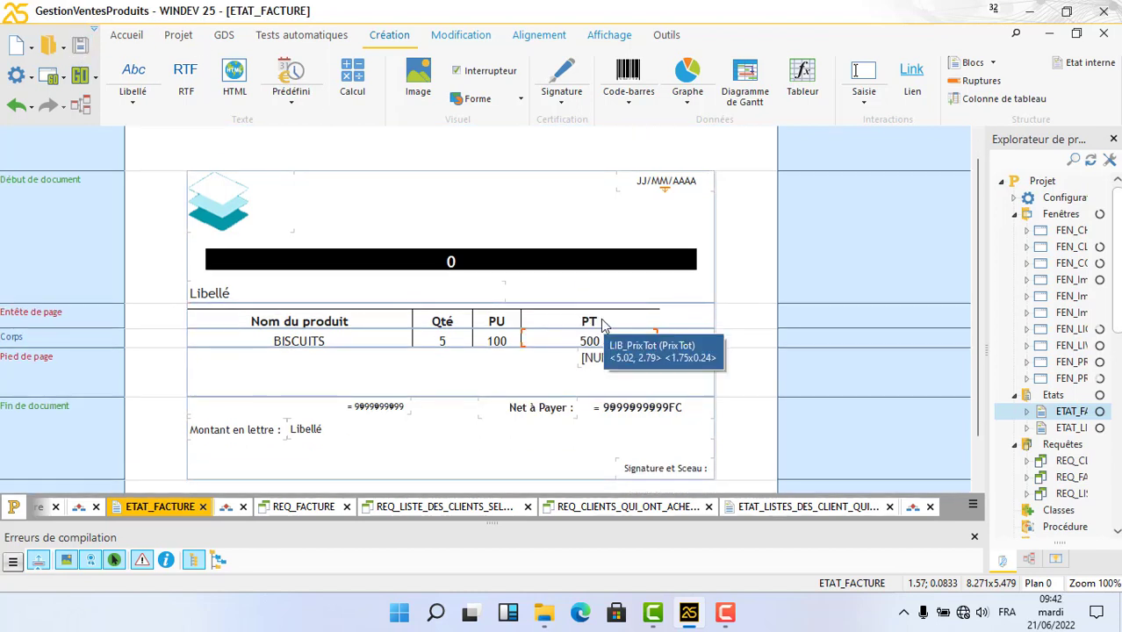
click(79, 46)
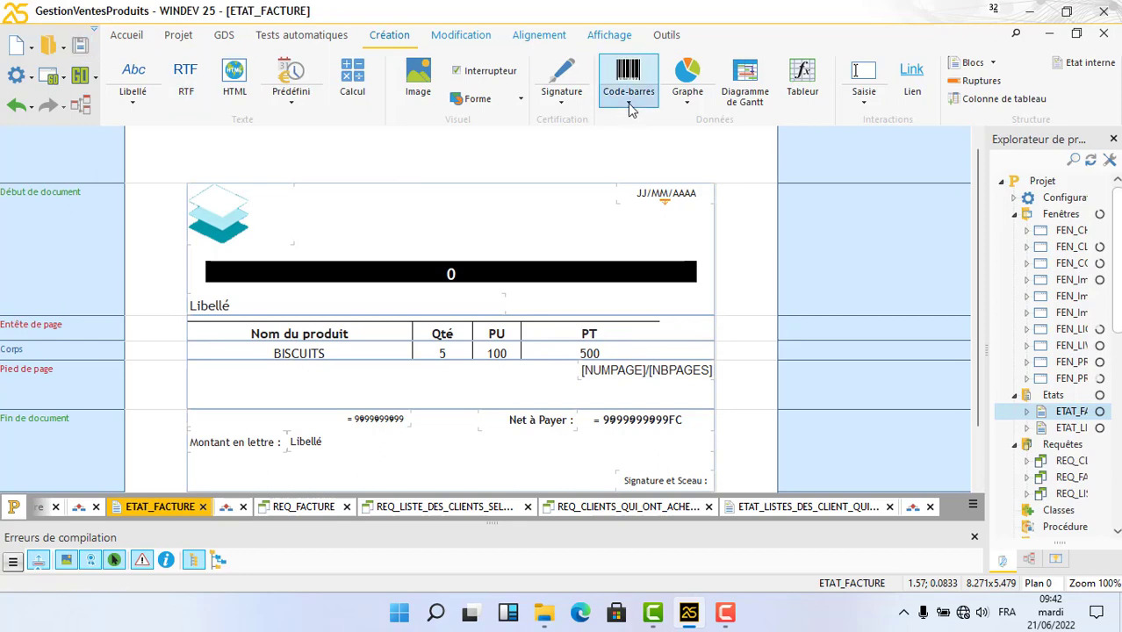
Add a QR code barcode under the date in the Début de document block and save the report
click(628, 105)
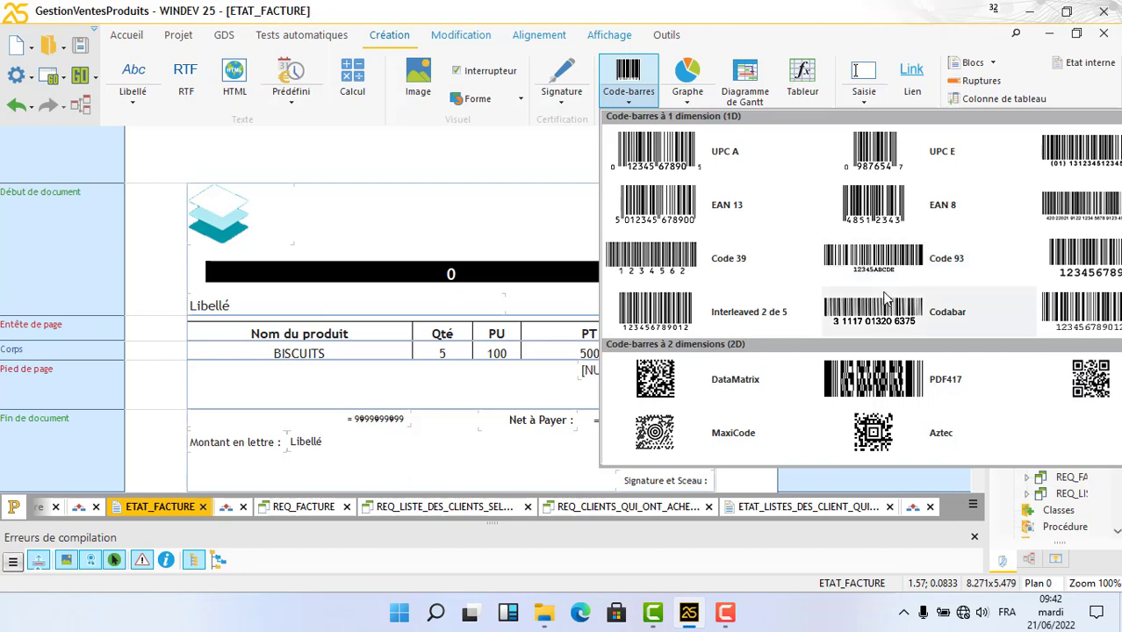
click(1087, 376)
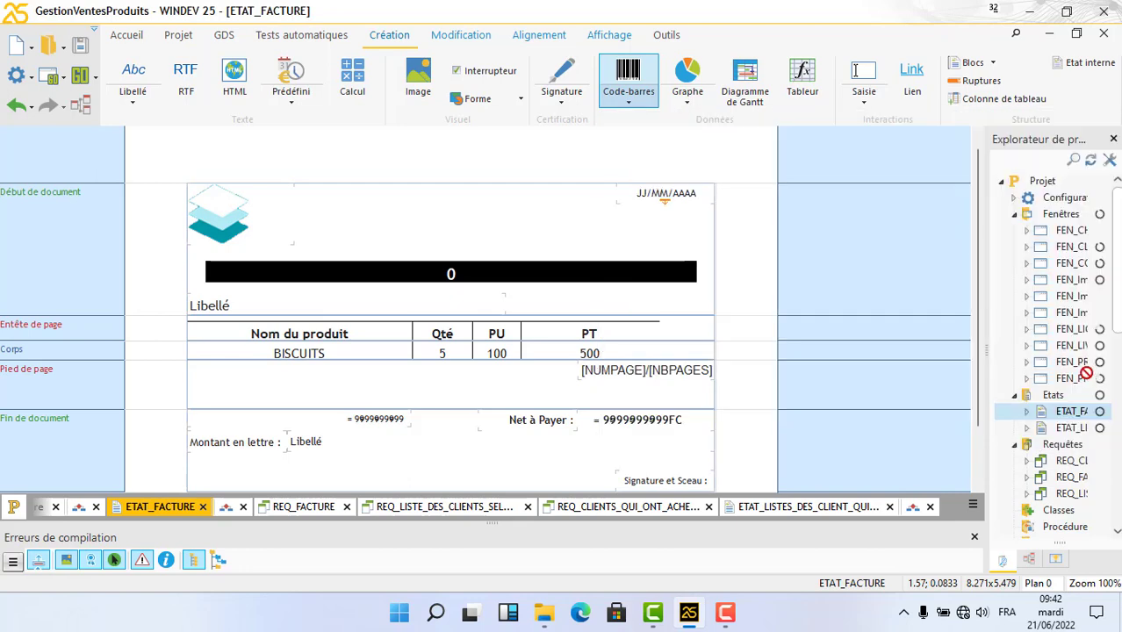
click(614, 202)
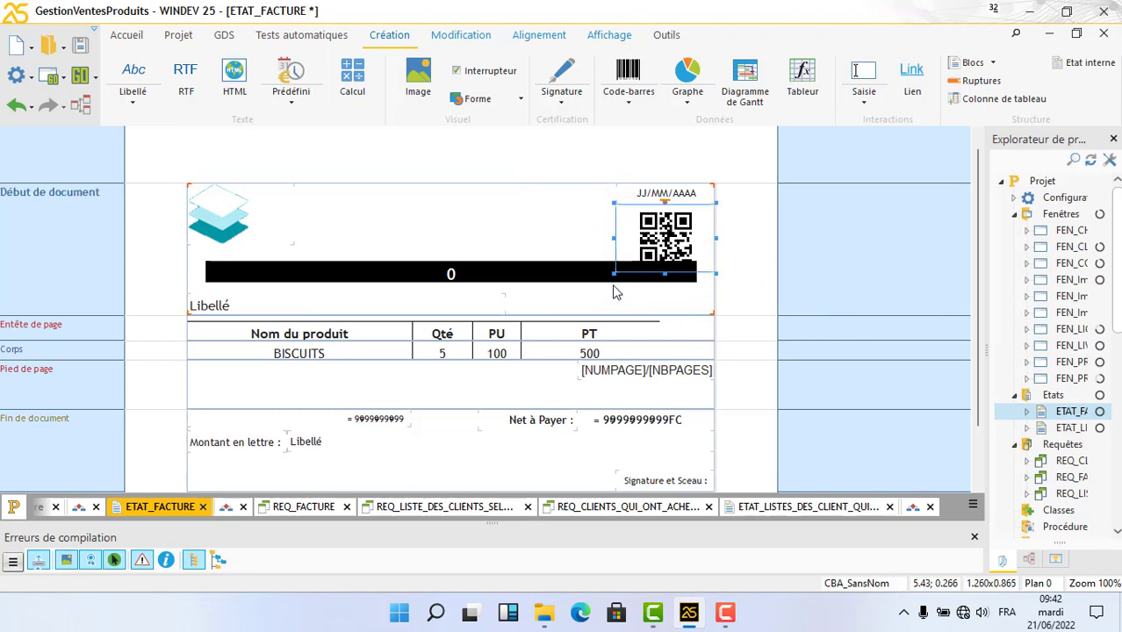
click(248, 304)
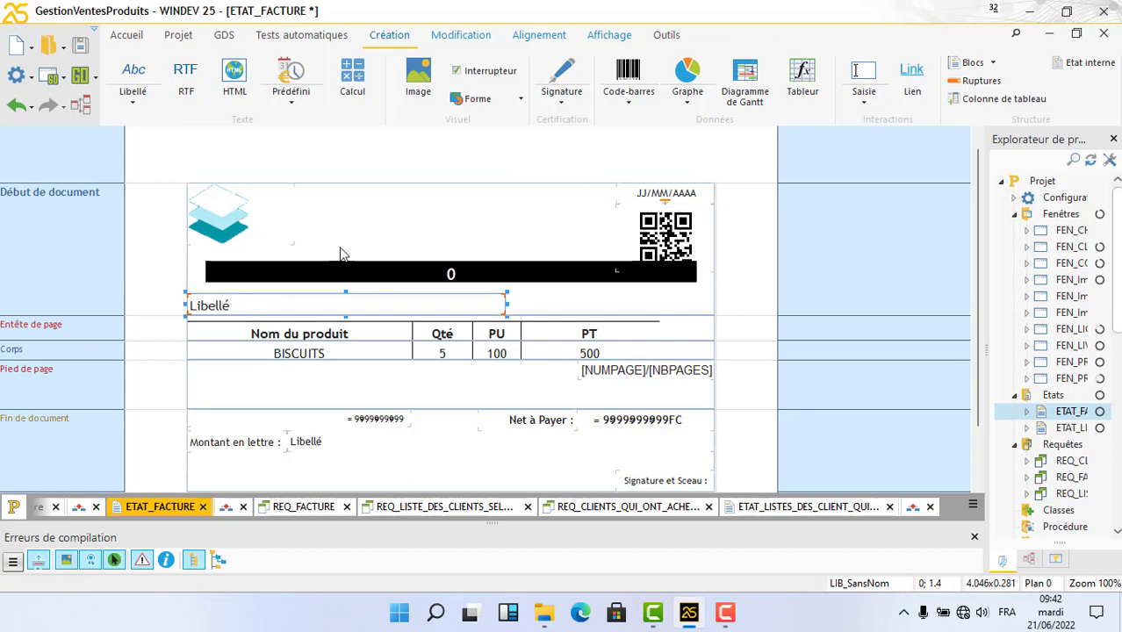
click(80, 47)
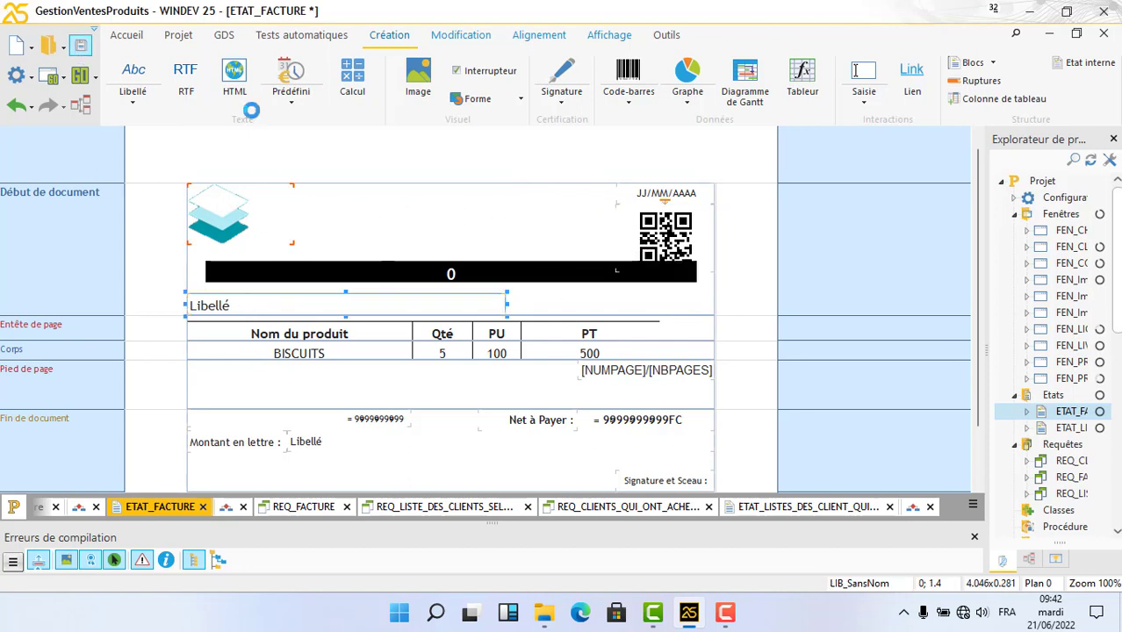
Reduce the QR code's height to about 0.71 so it clears the black title bar, and save the report
click(665, 249)
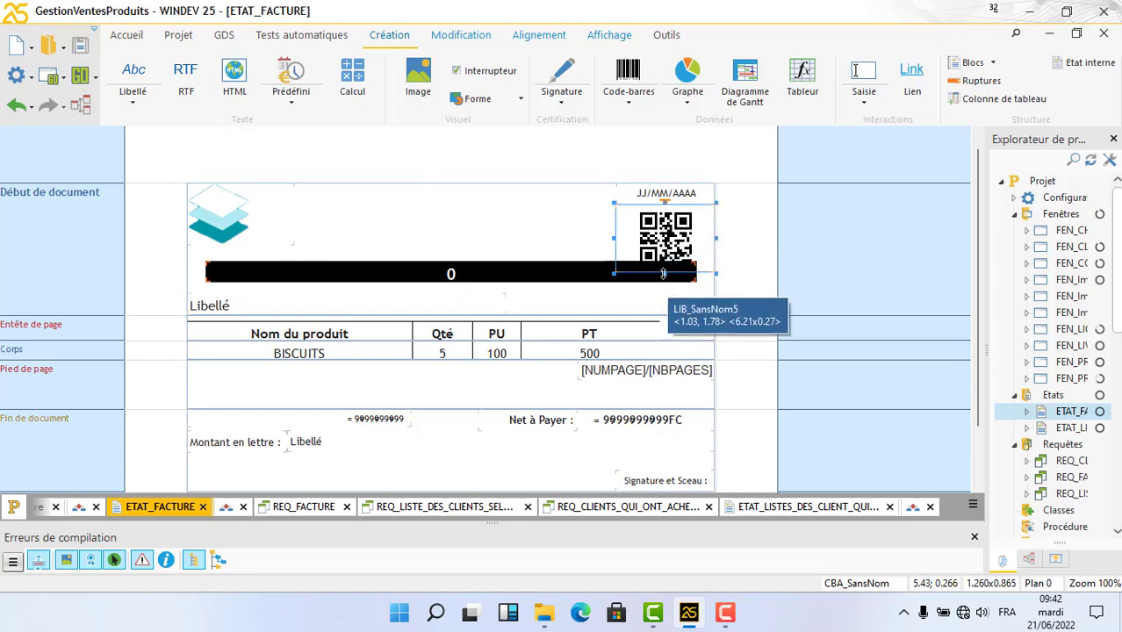
drag(665, 274, 665, 263)
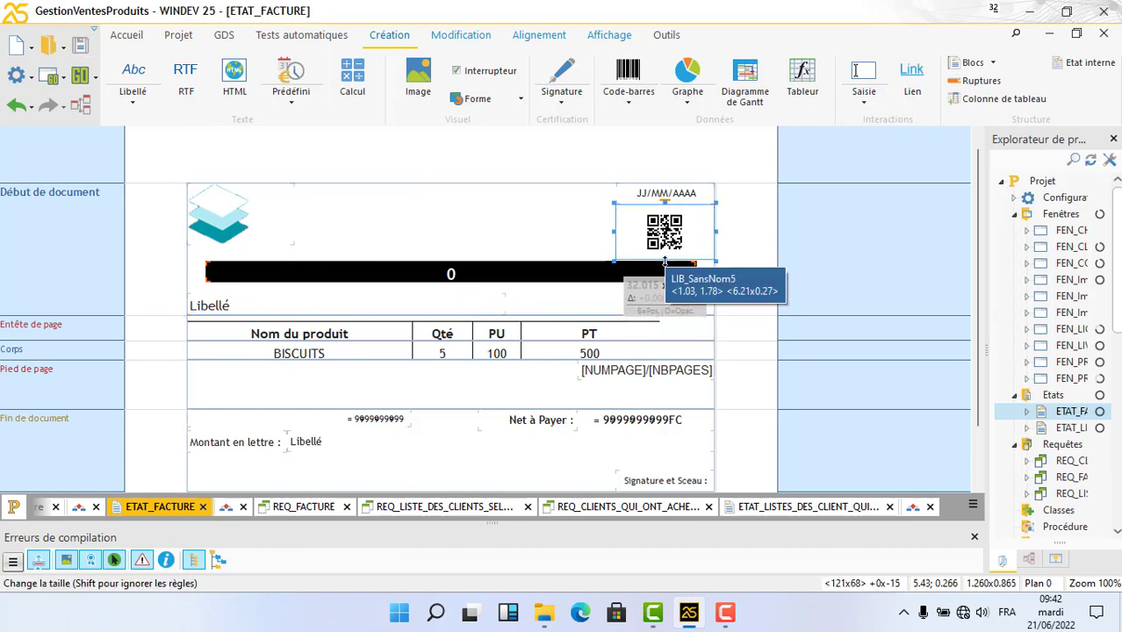
click(271, 157)
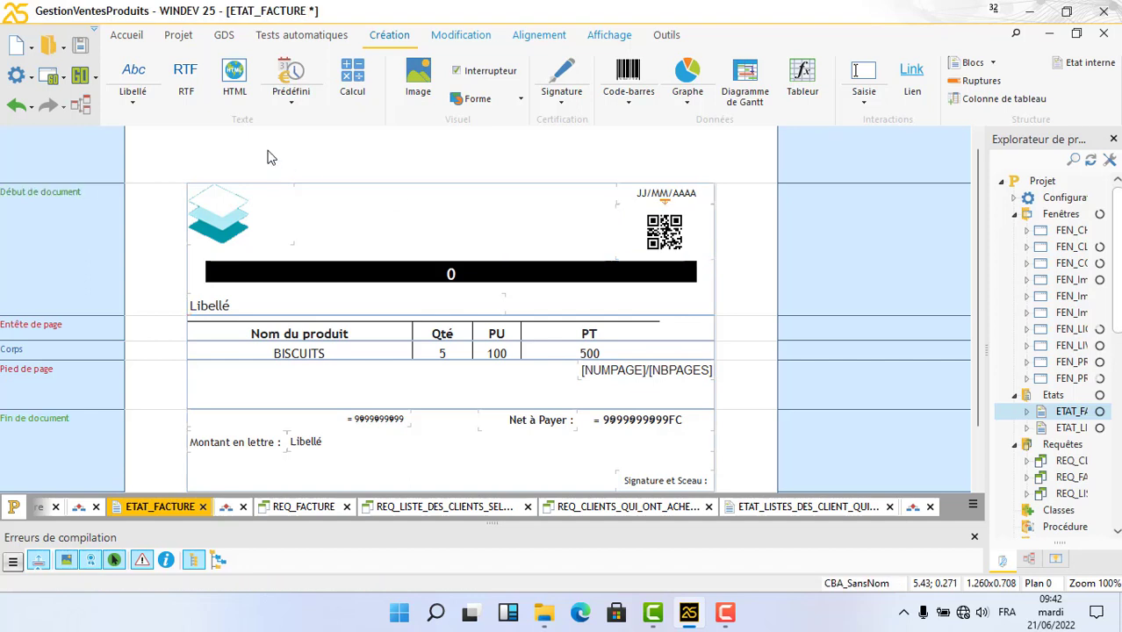
click(80, 46)
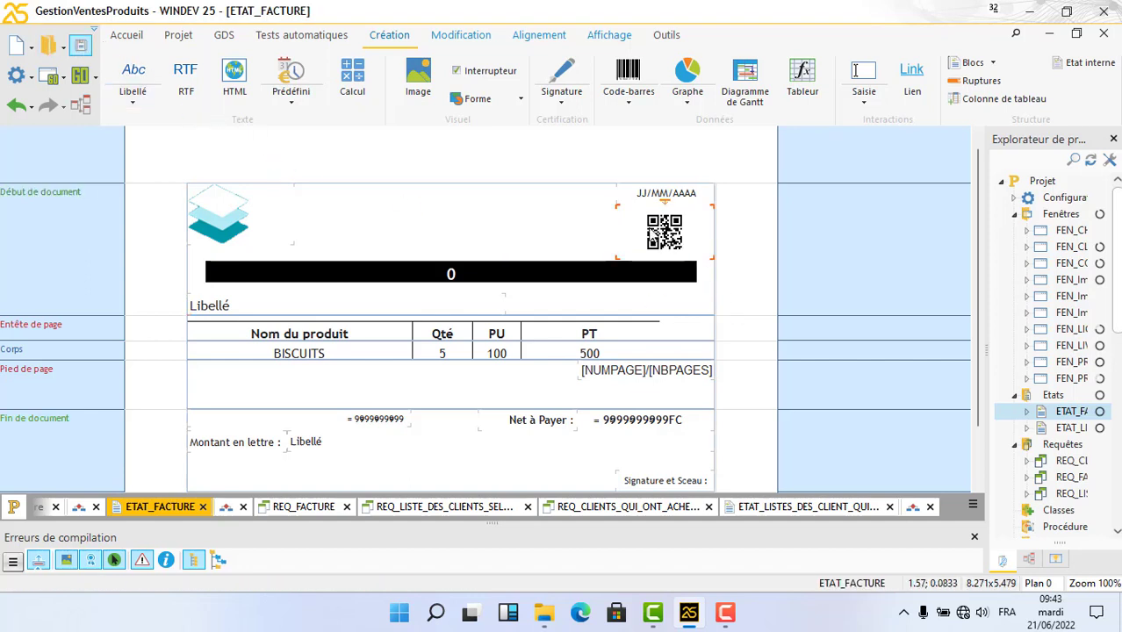
Open the QR code's code and begin a MoiMême statement in its Avant impression section
right_click(647, 227)
click(672, 228)
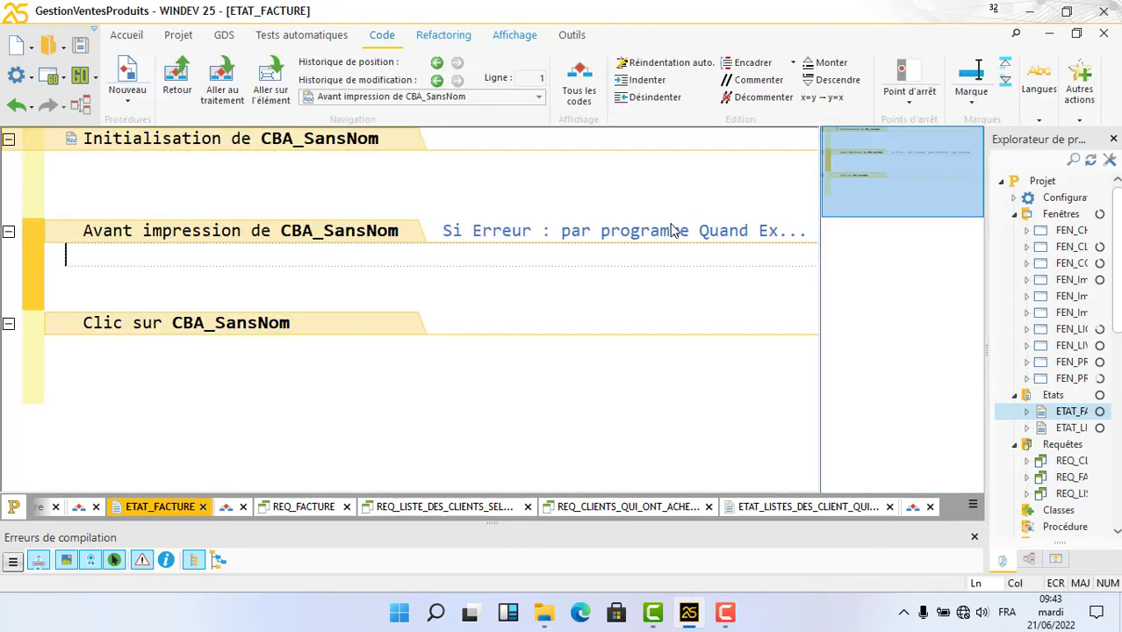
text(mpo)
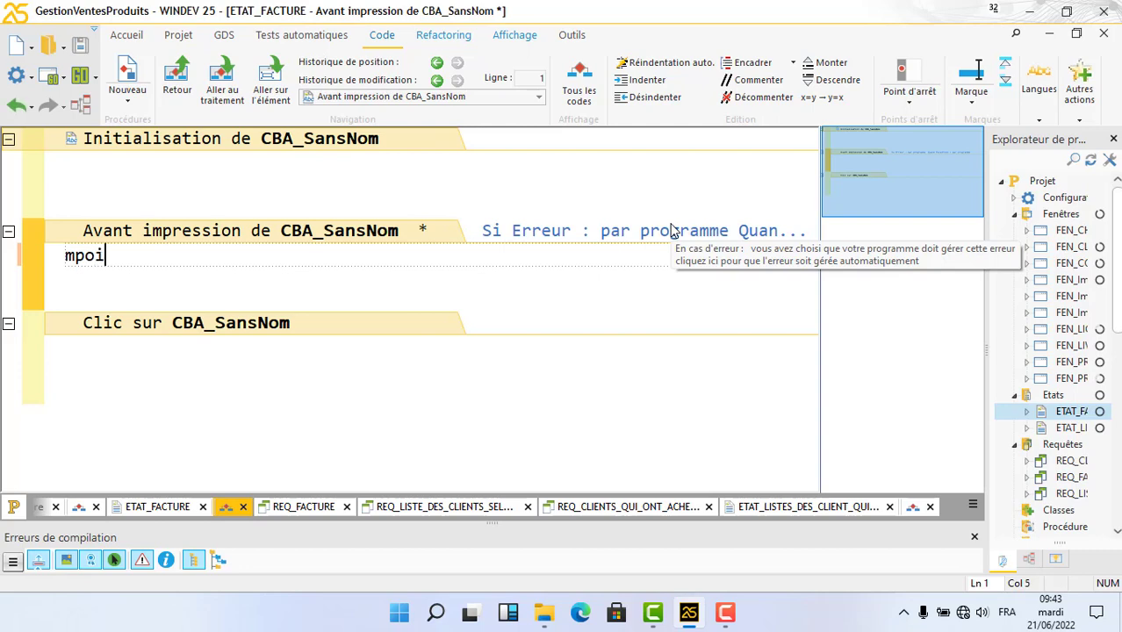
text(i)
key(BackSpace)
key(BackSpace)
key(BackSpace)
text(oi)
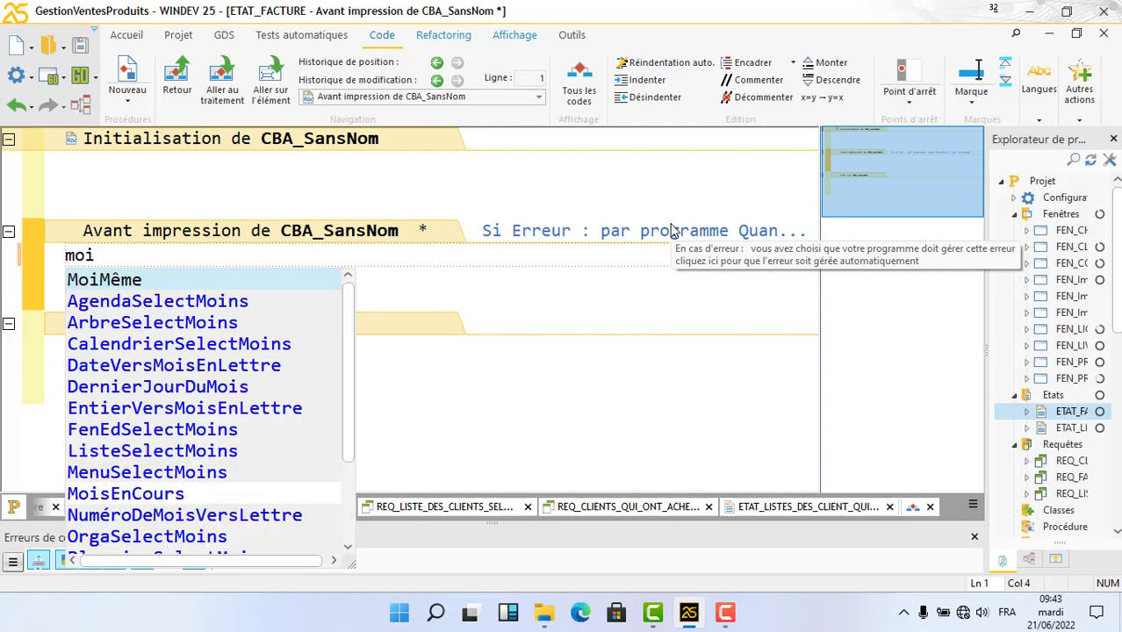
key(Return)
Assign REQ_FACTURE.NomClient to MoiMême in the QR code's Avant impression code
text(= )
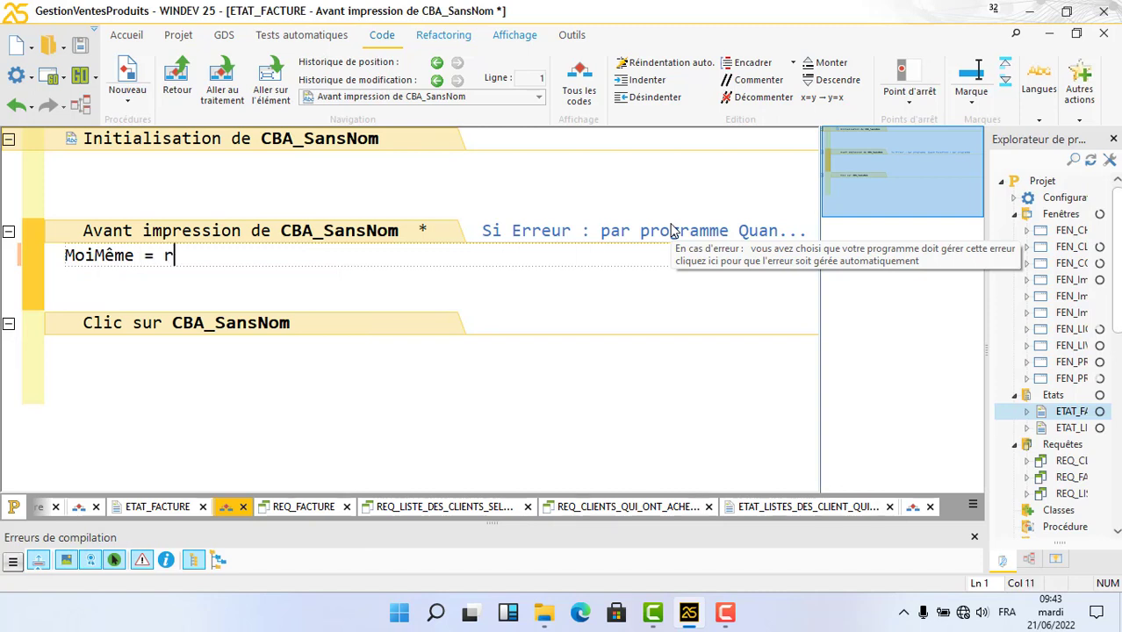
text(req_)
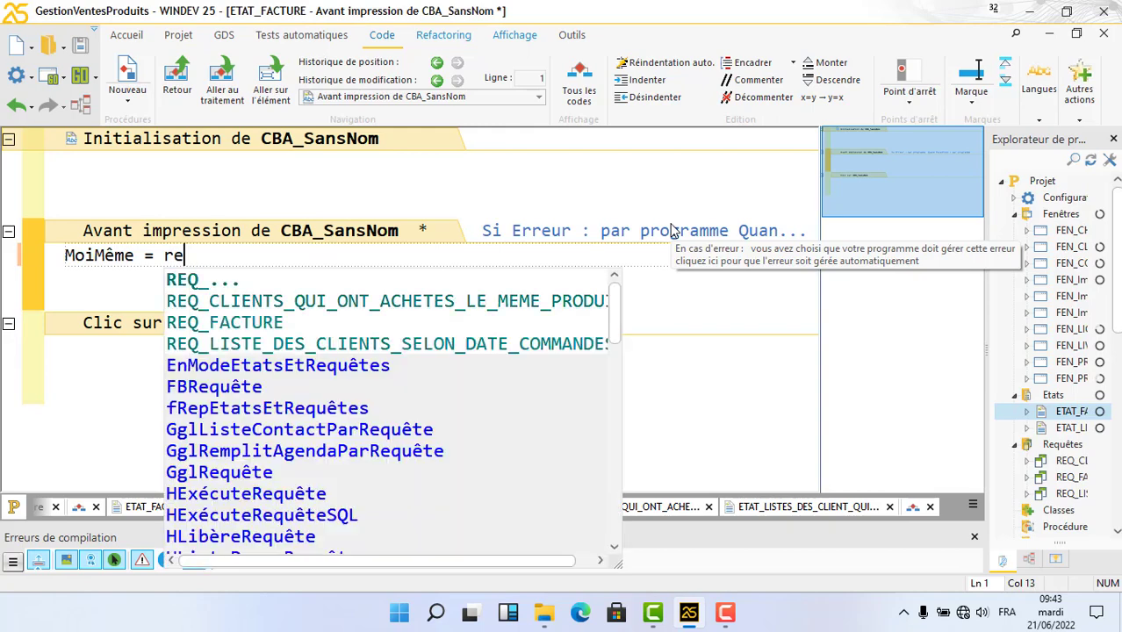
key(Down)
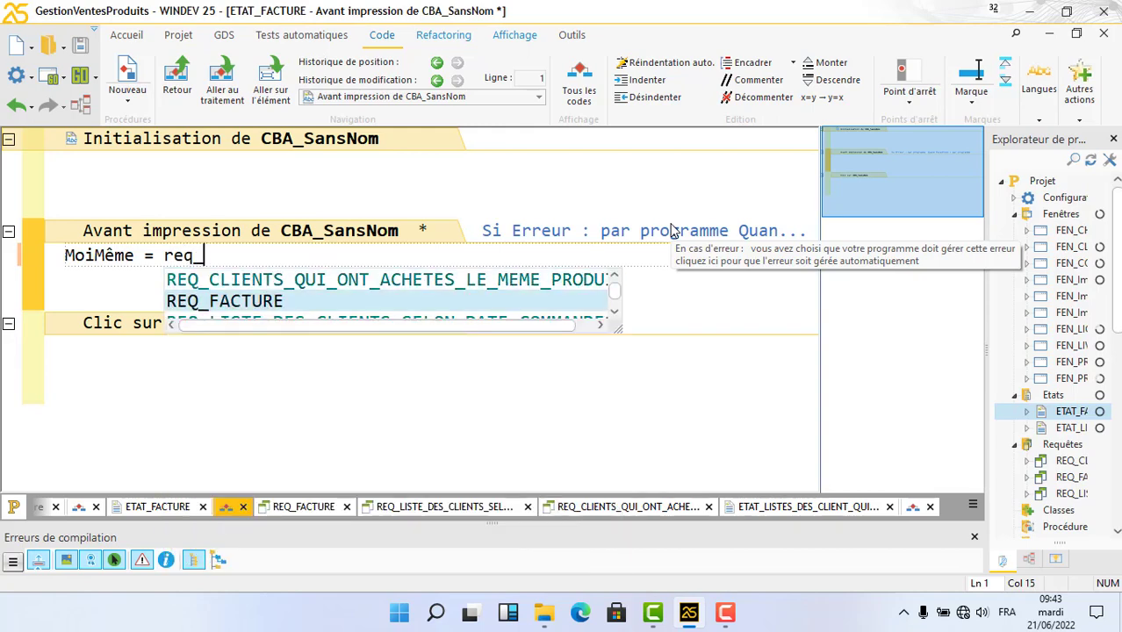
key(Return)
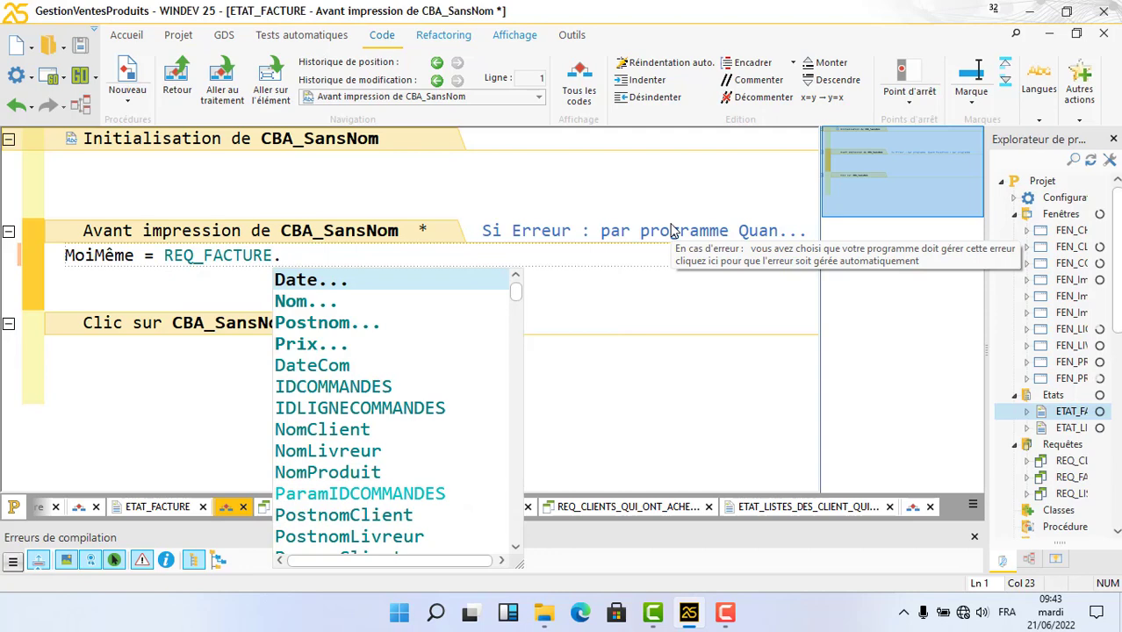
text(.Nom)
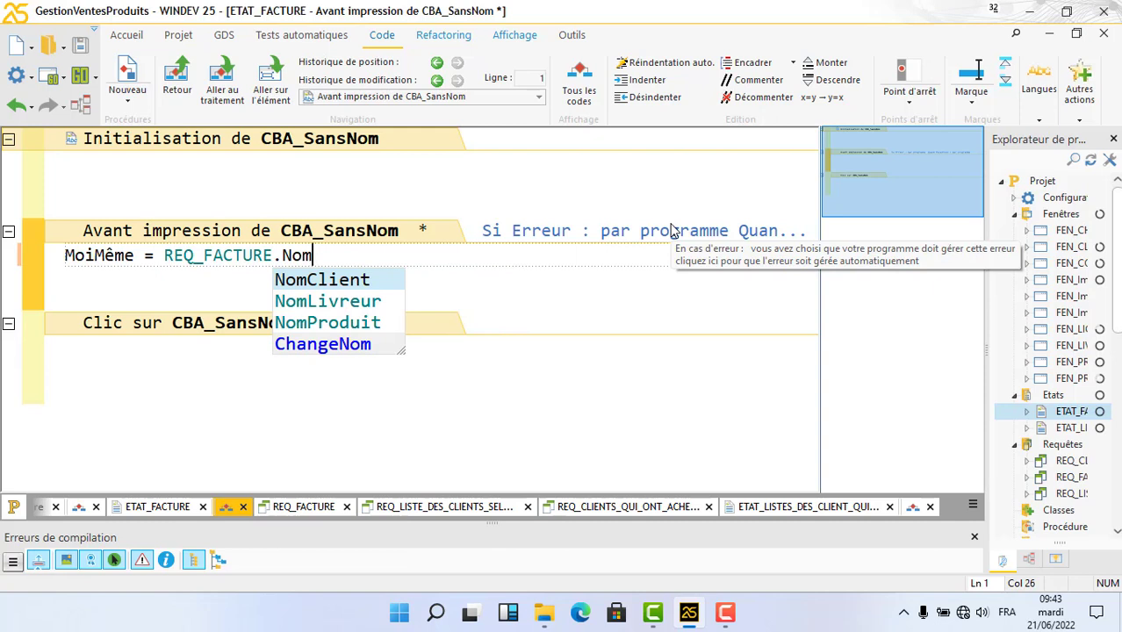
key(Return)
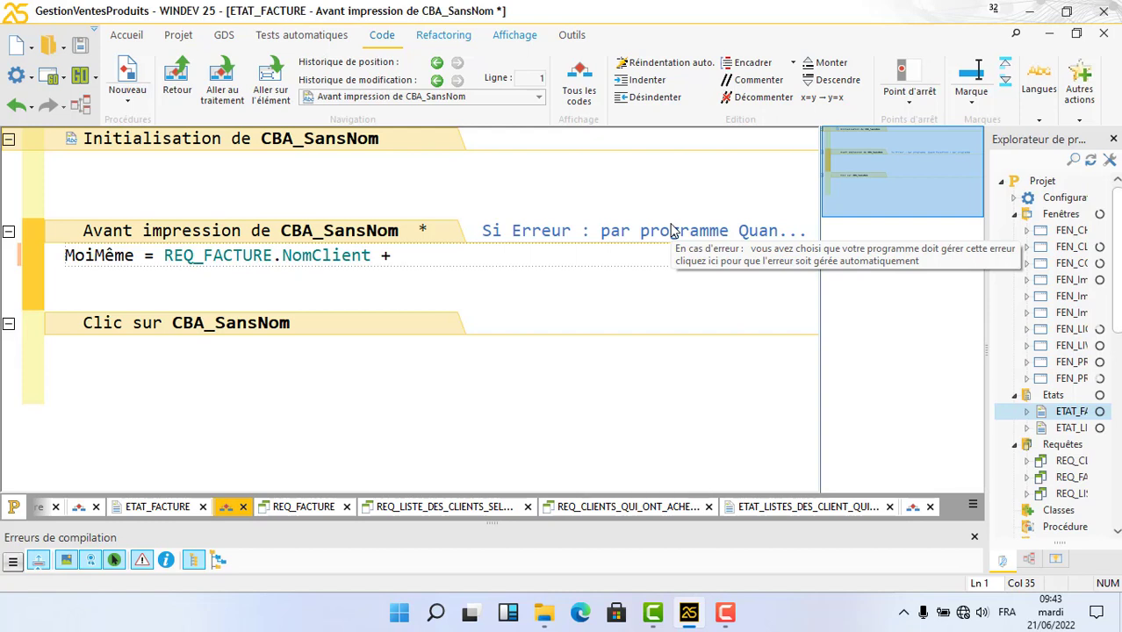
Append + REQ_FACTURE.NomProduit to the MoiMême assignment and save the code
text(req_)
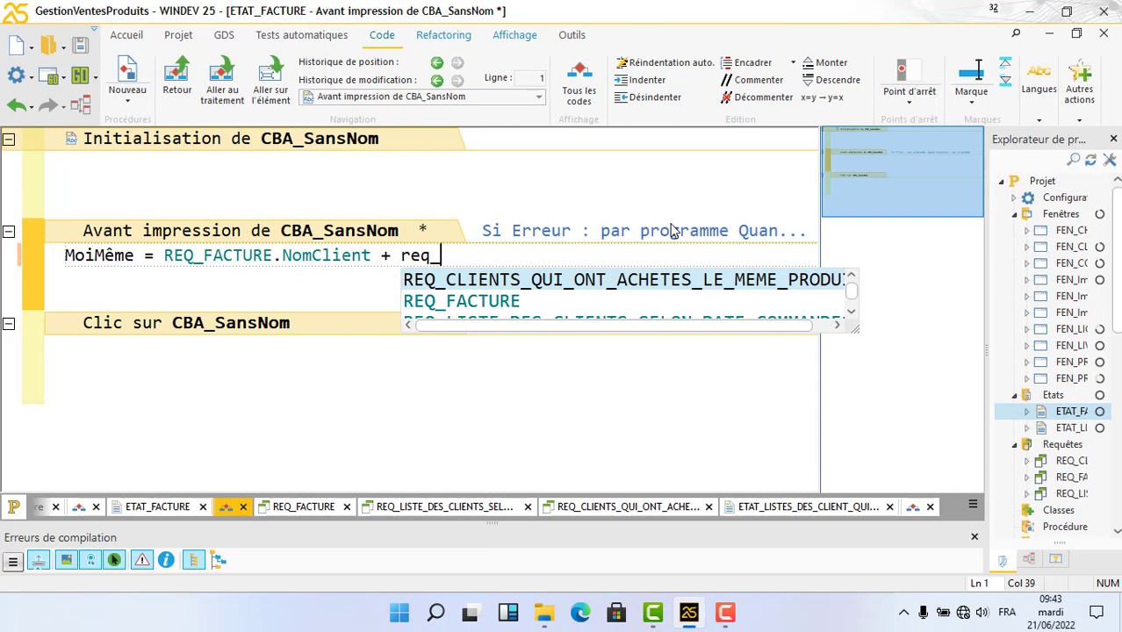
key(Down)
key(Return)
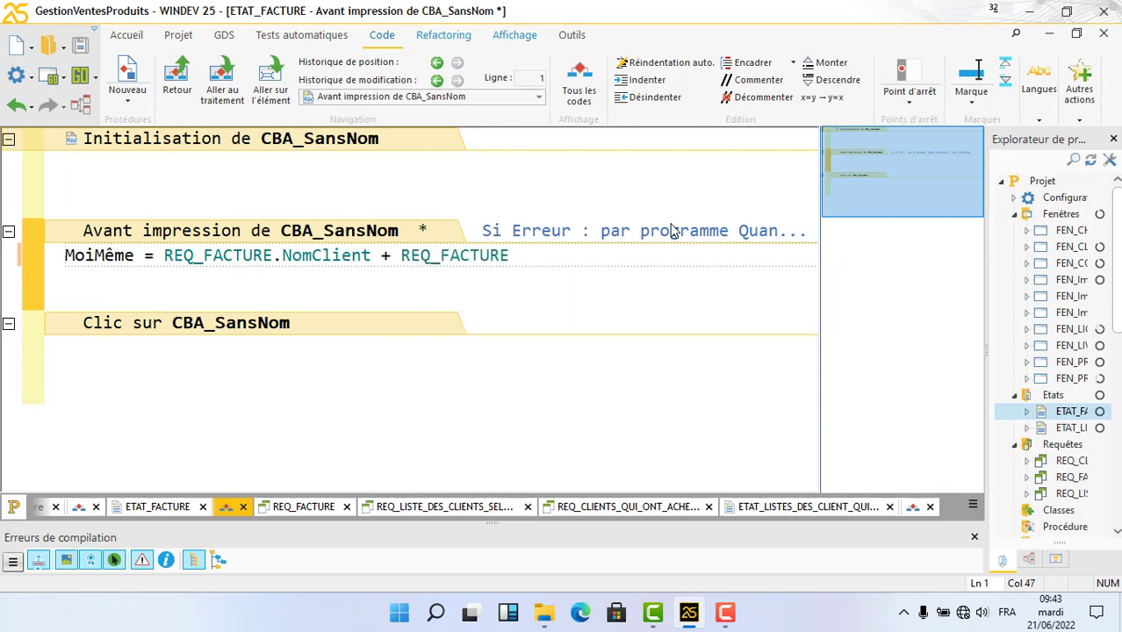
text(.)
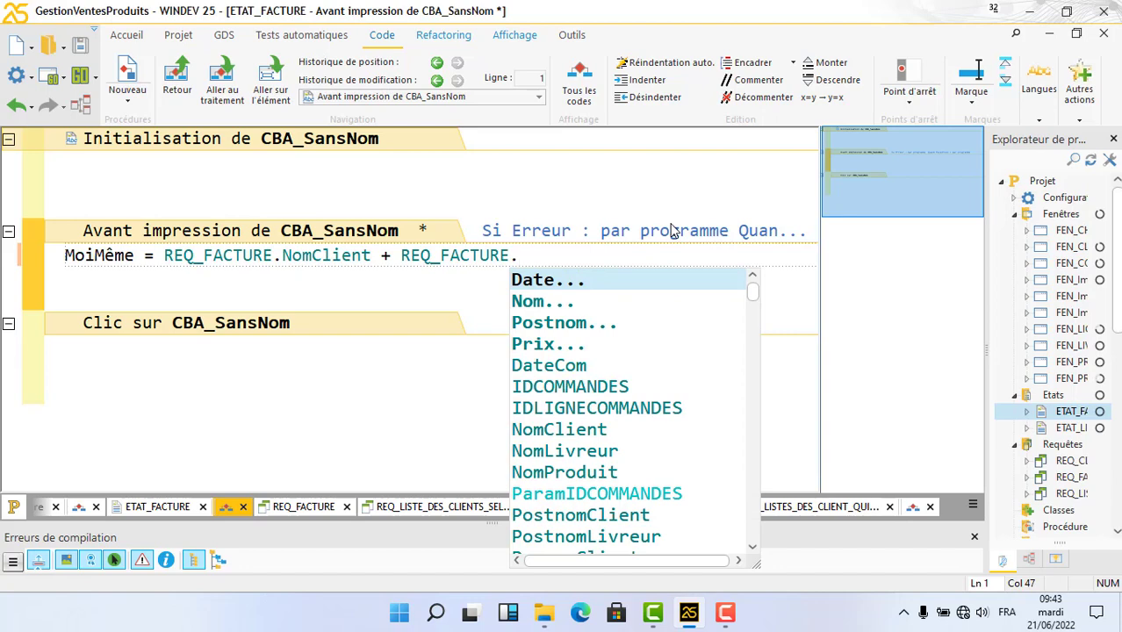
text(pr)
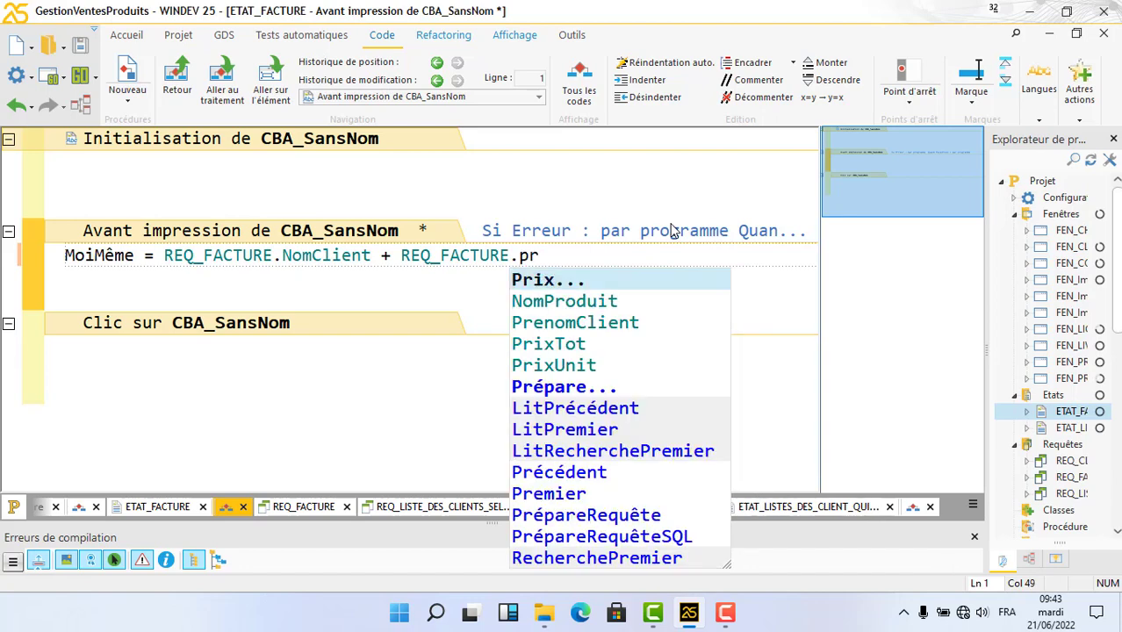
key(Down)
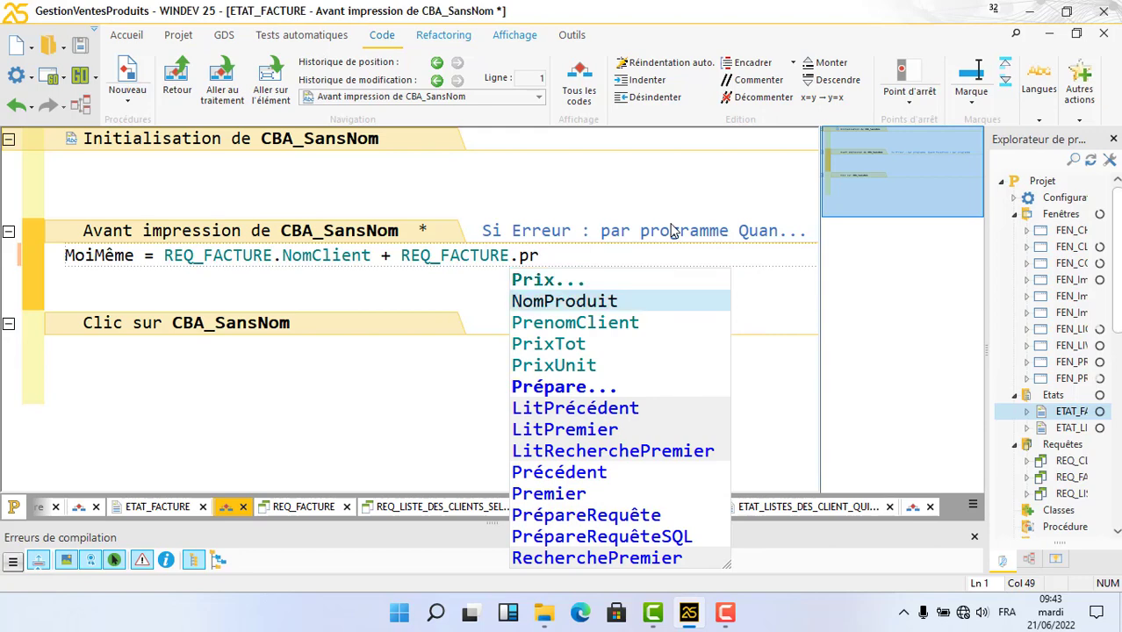
key(Return)
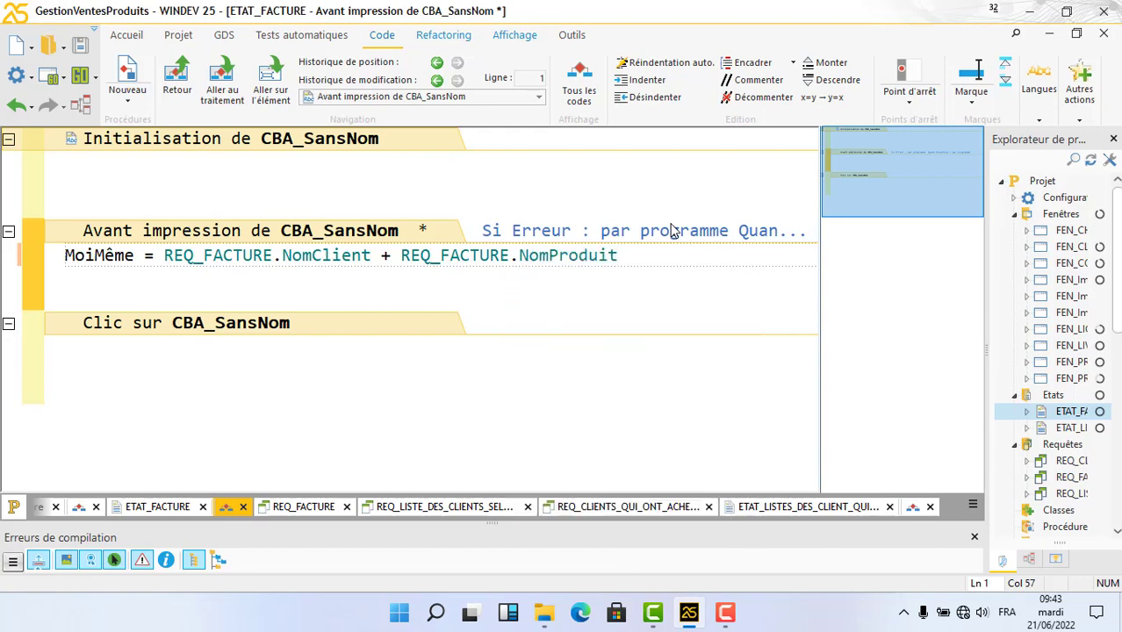
key(ctrl+s)
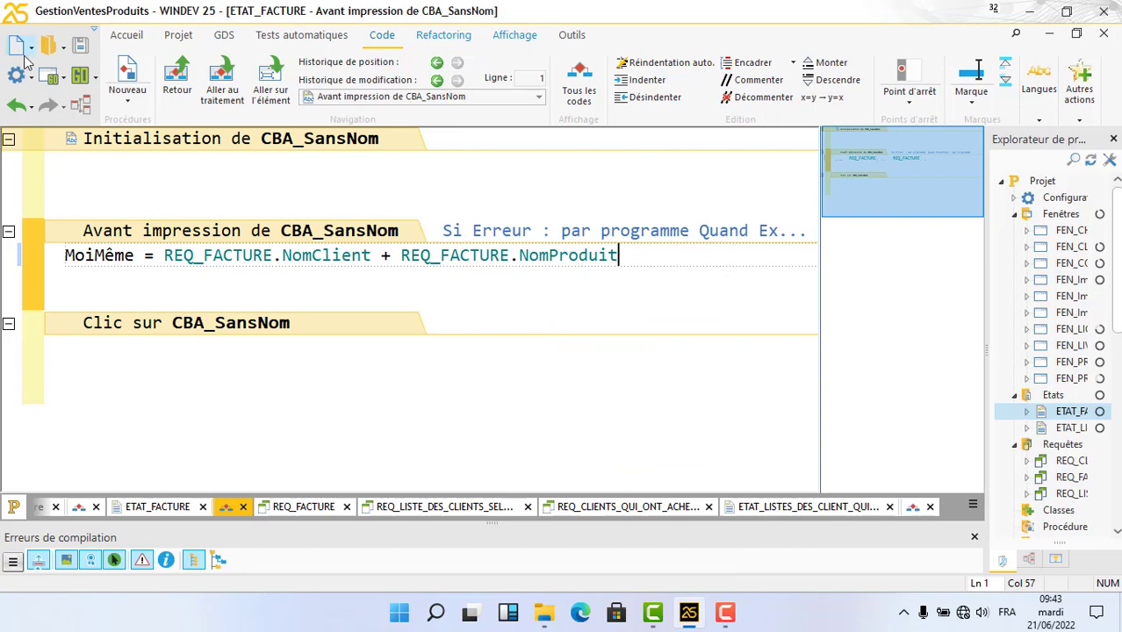
Preview ETAT_FACTURE in the report viewer with gnIdCommande and ParamIDCOMMANDES at 3, inspect the invoice full screen, and close the preview
click(42, 79)
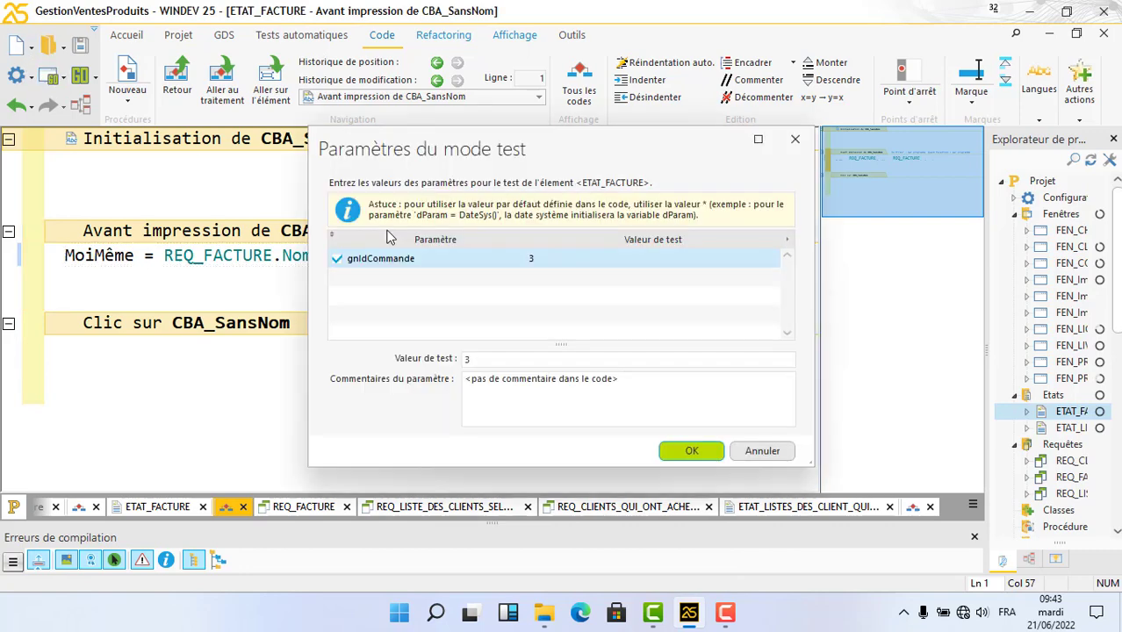
key(Tab)
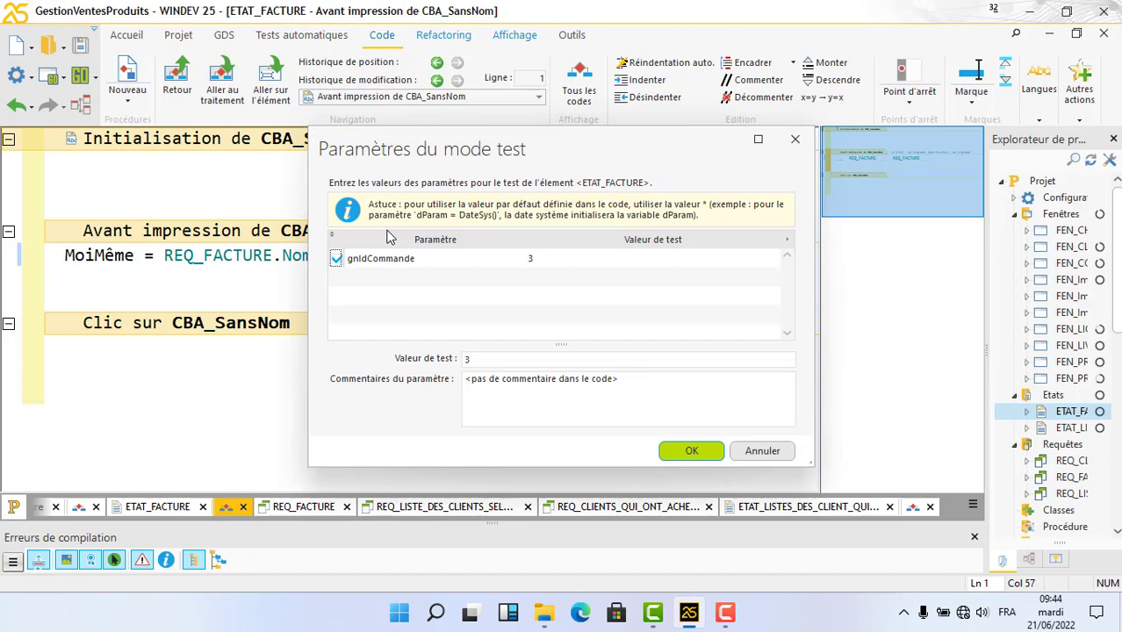
click(703, 453)
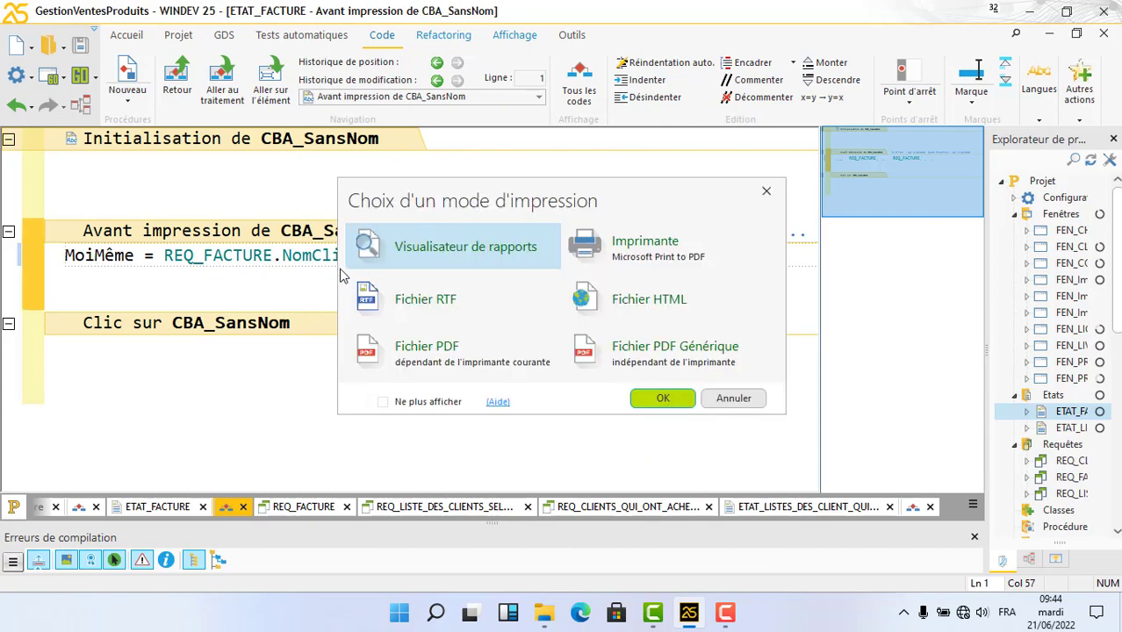
click(670, 403)
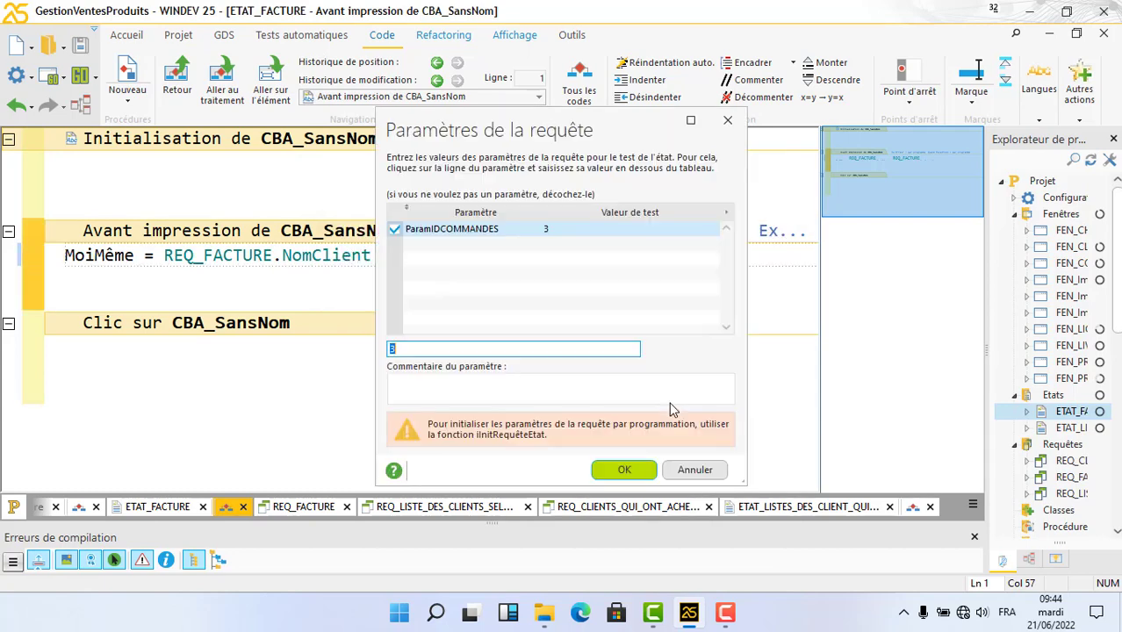
click(626, 469)
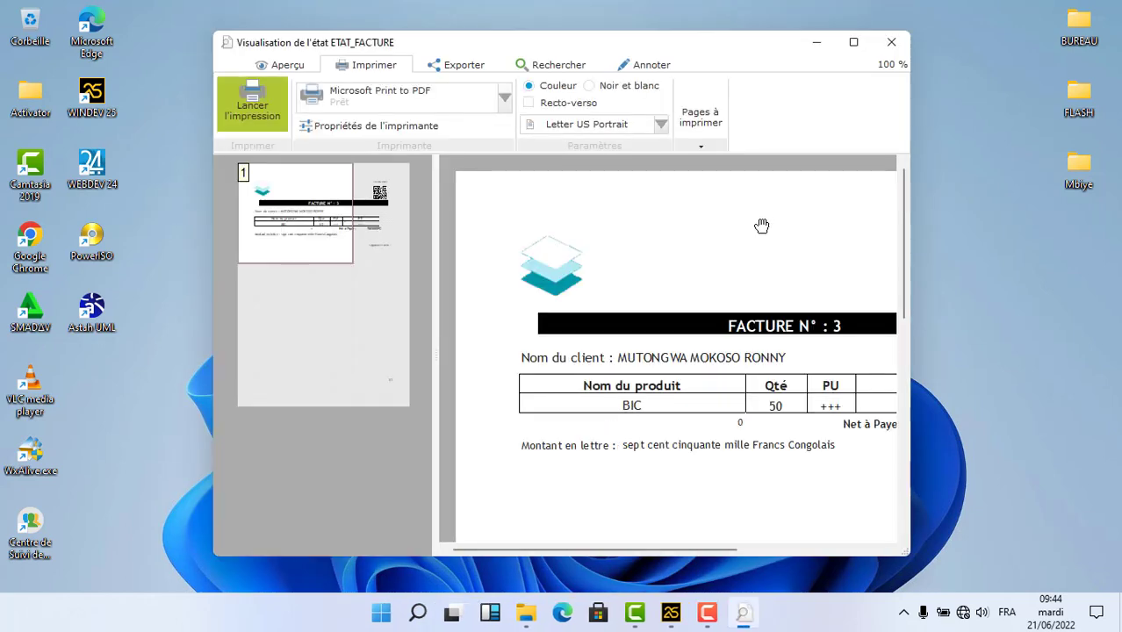
click(853, 43)
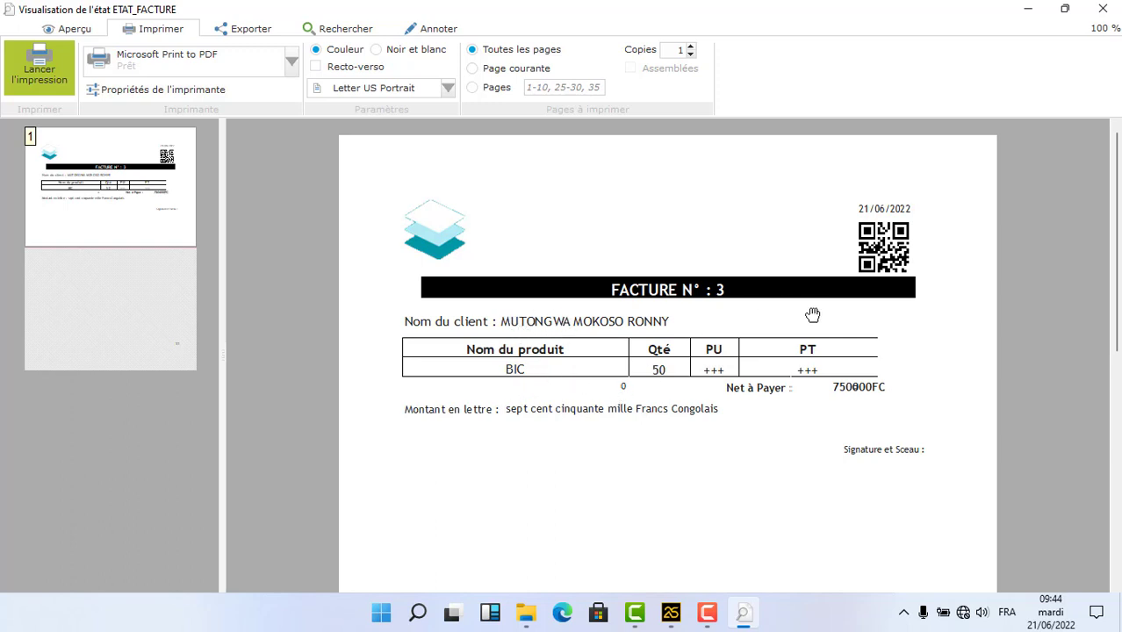
click(1102, 8)
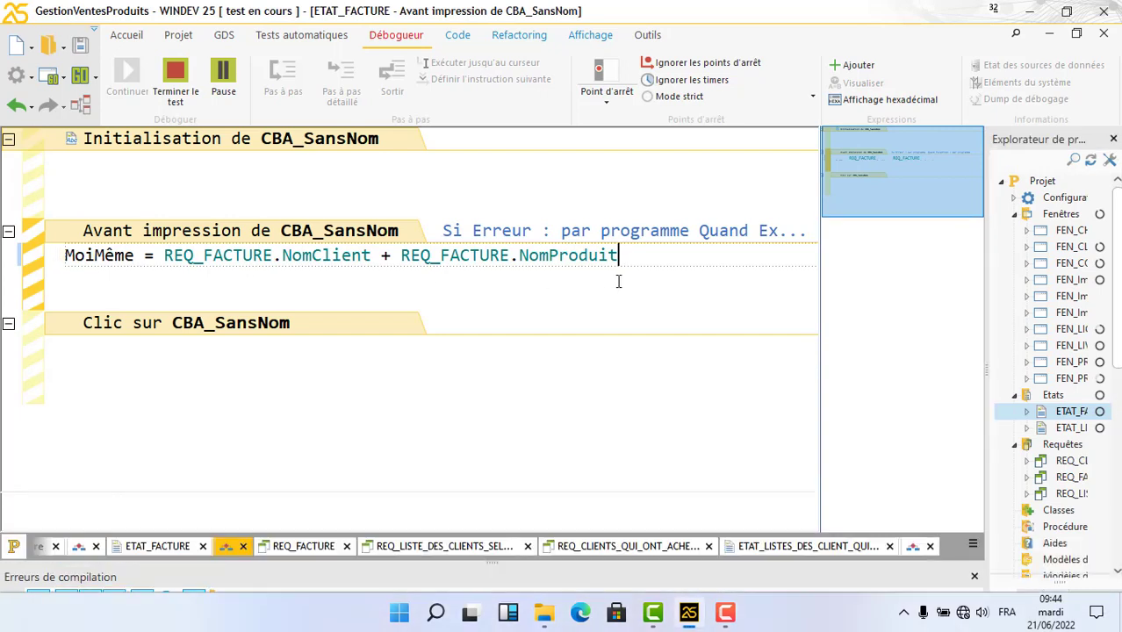
Copy the MoiMême assignment in the QR code's Avant impression code and delete it from there
drag(637, 256, 70, 261)
key(ctrl+c)
key(Delete)
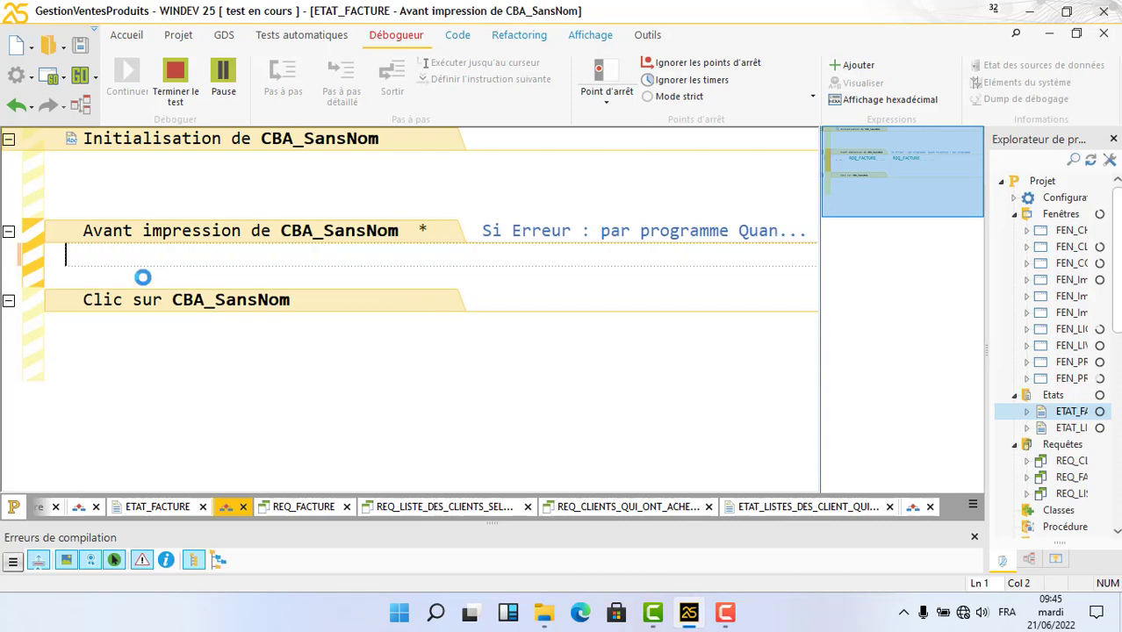
Preview ETAT_FACTURE without the QR assignment, with gnIdCommande and ParamIDCOMMANDES at 3, inspect the invoice full screen, and close the preview
click(52, 77)
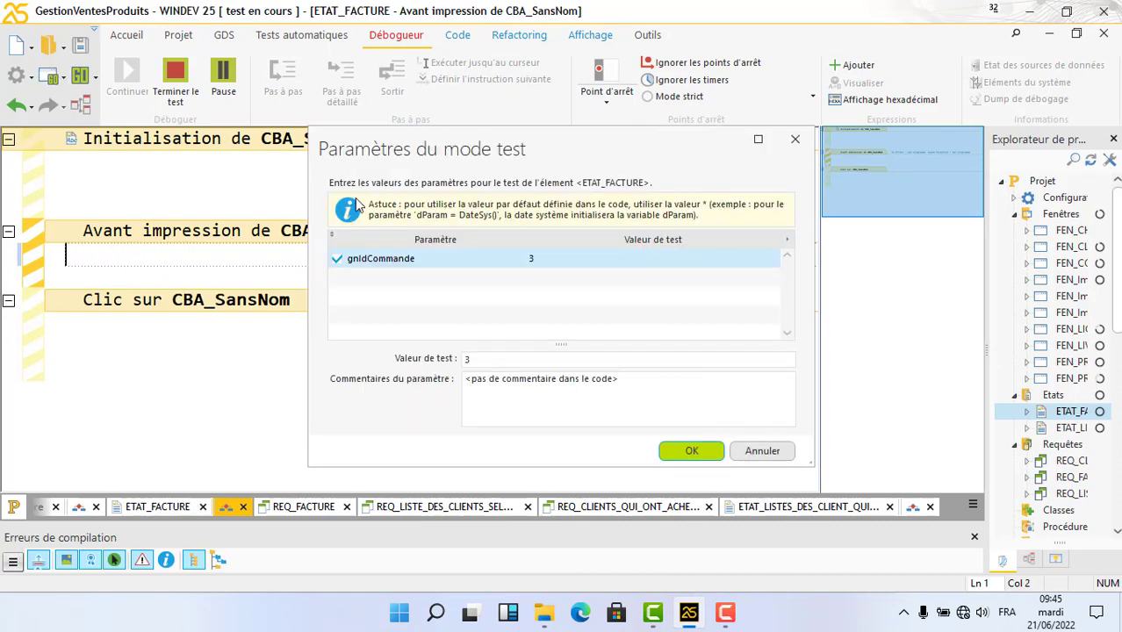
click(691, 451)
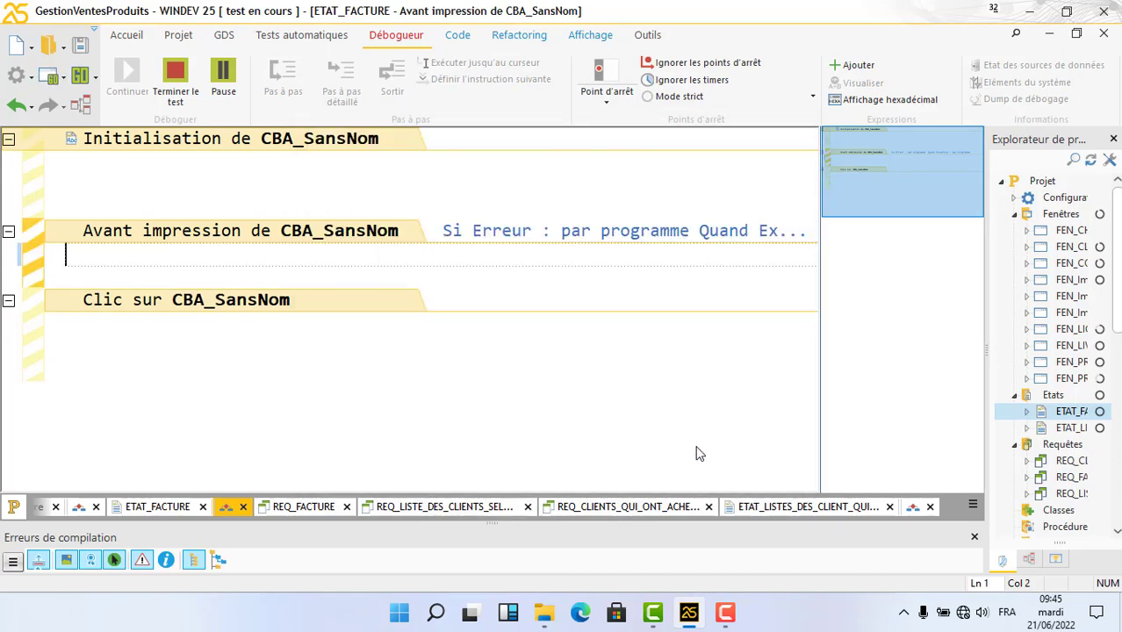
click(663, 402)
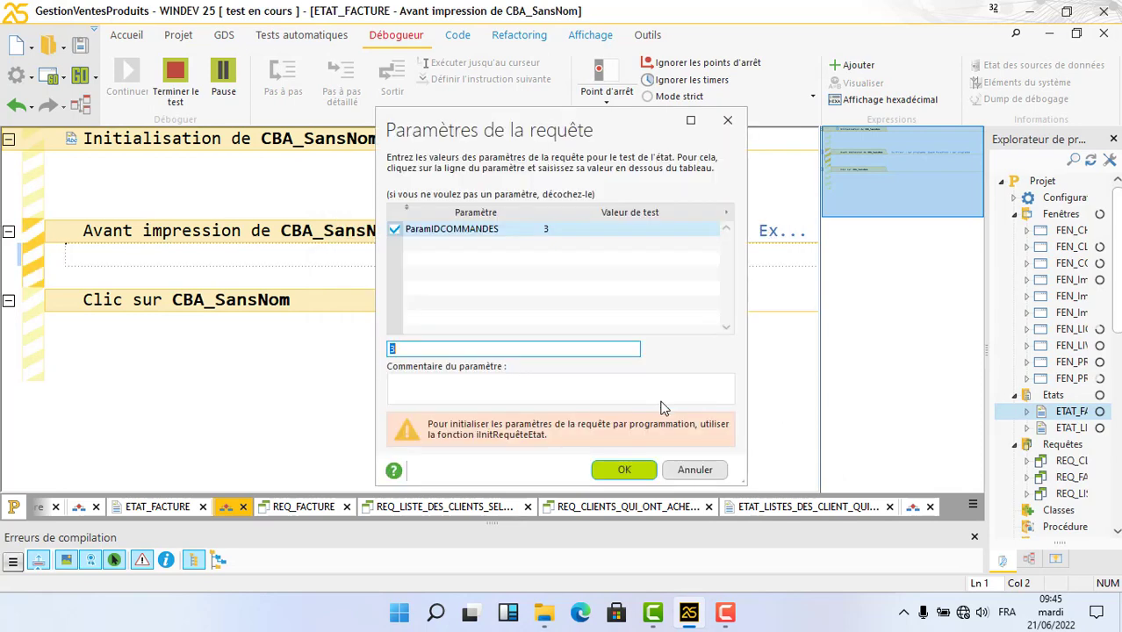
click(629, 469)
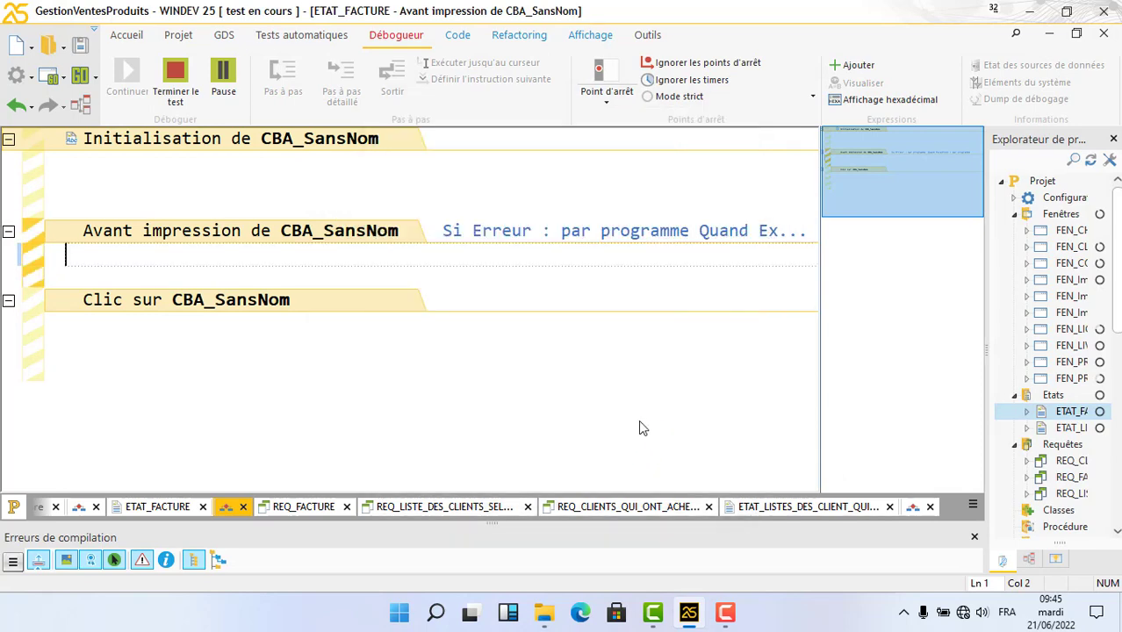
click(546, 347)
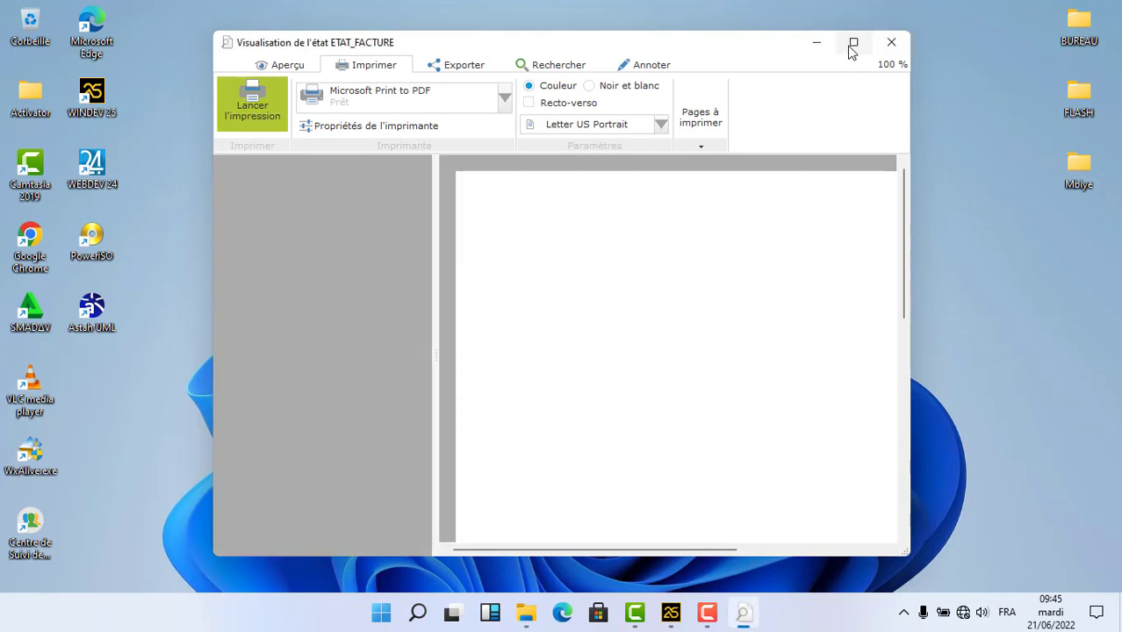
click(853, 43)
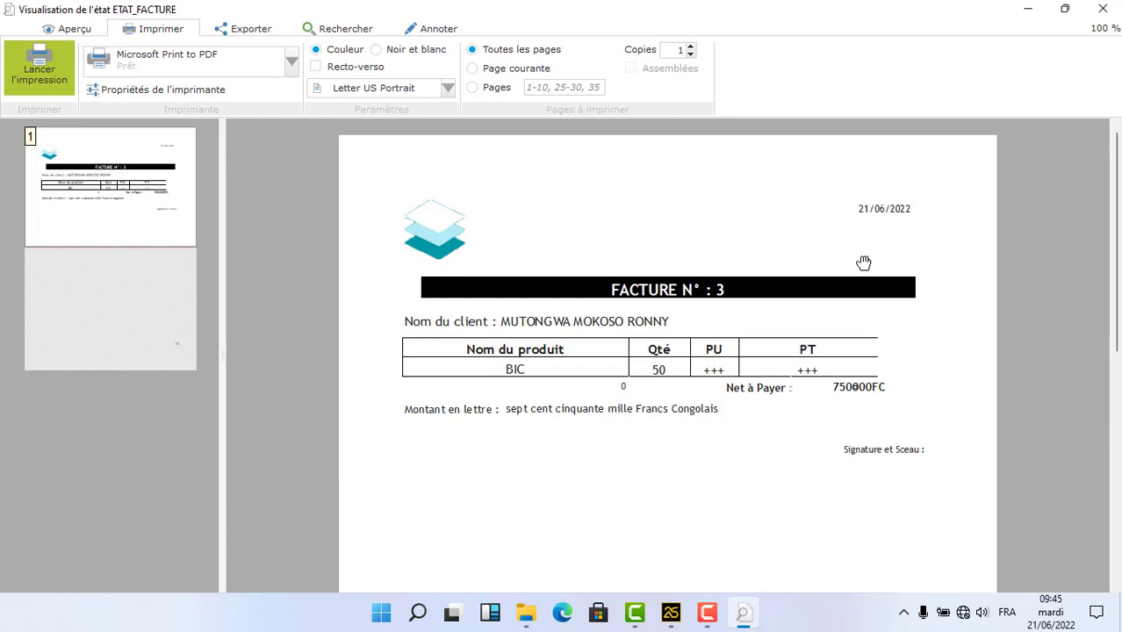
click(1103, 9)
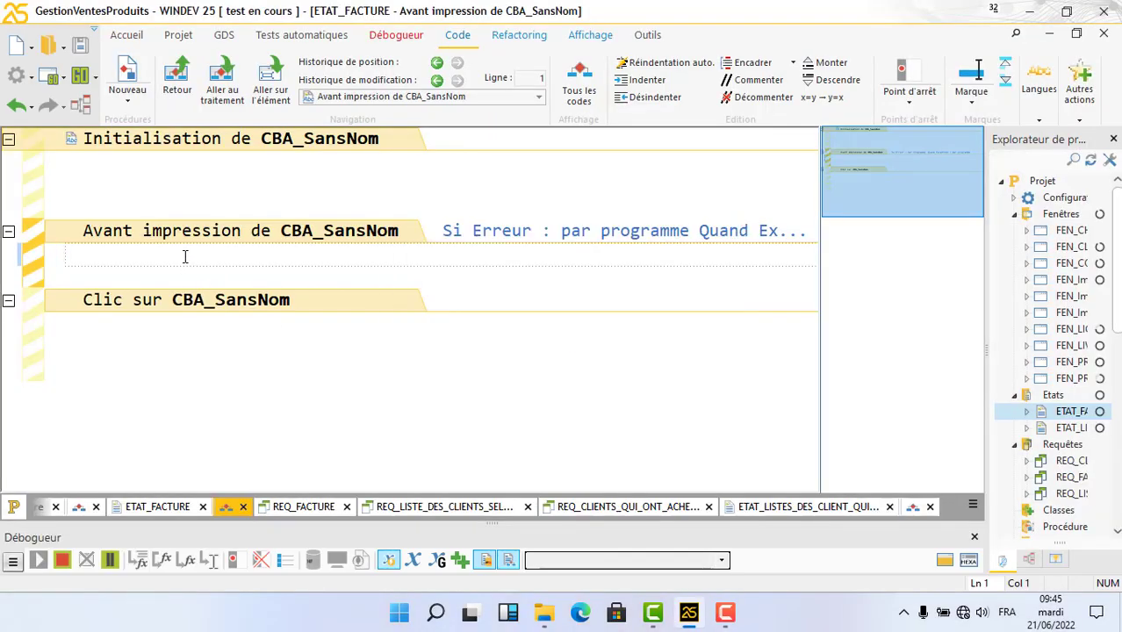
Paste MoiMême = REQ_FACTURE.NomClient + REQ_FACTURE.NomProduit back into the QR code's Avant impression code and save it
key(ctrl+v)
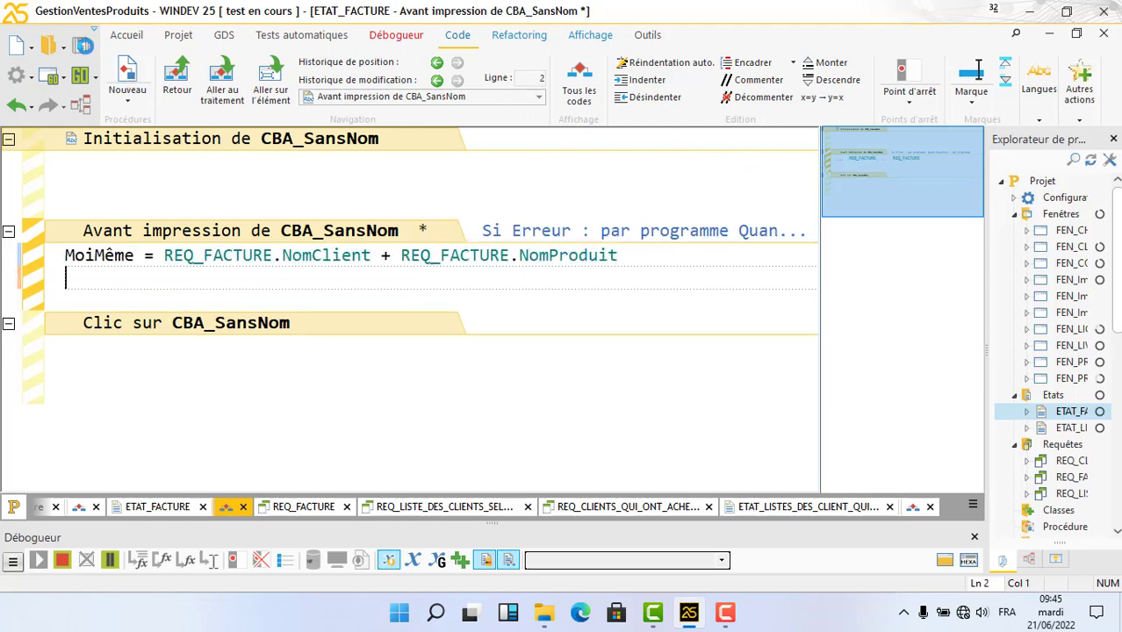
click(82, 46)
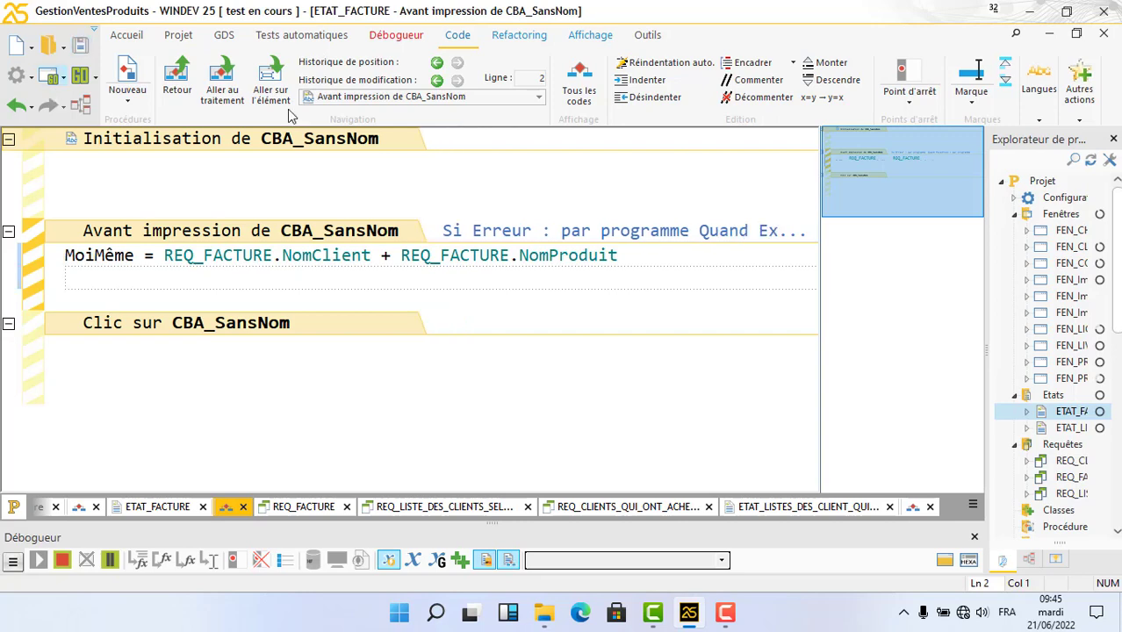
Switch to the ETAT_LISTES_DES_CLIENT_QUI_ONT_ACHETE_LE_MEME_PRODUIT report and widen the project explorer
click(782, 511)
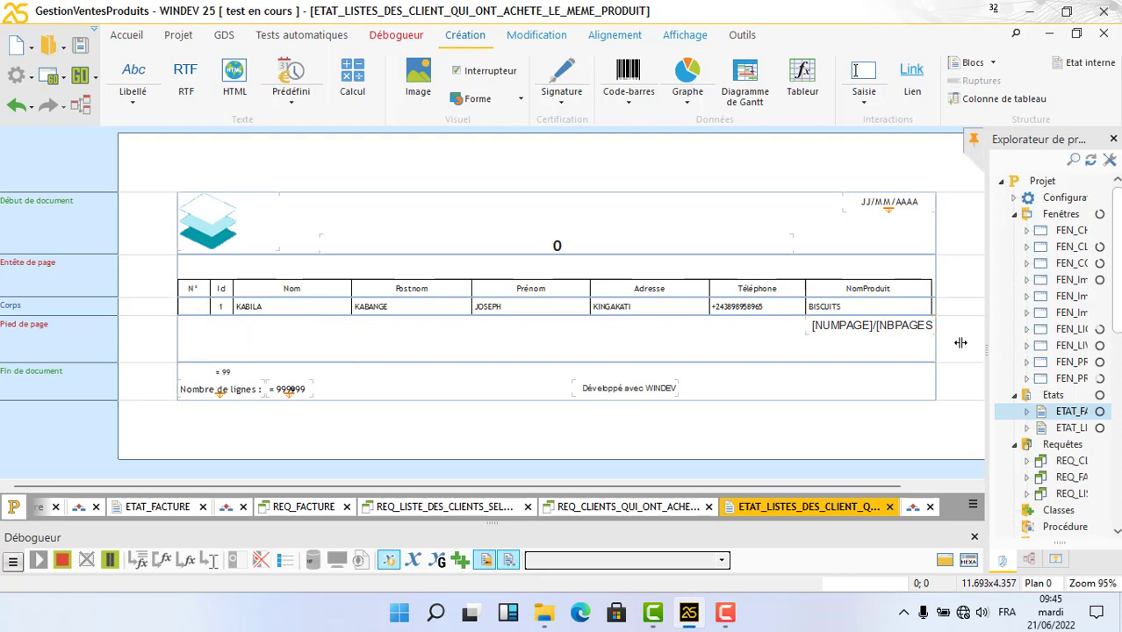
drag(961, 343, 946, 341)
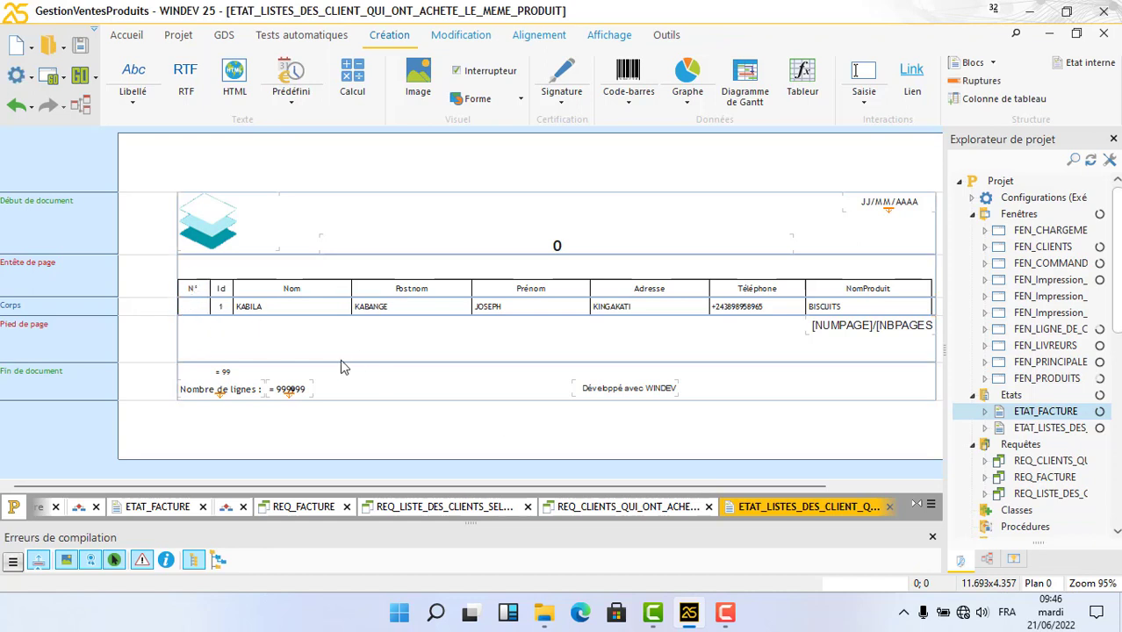
click(192, 305)
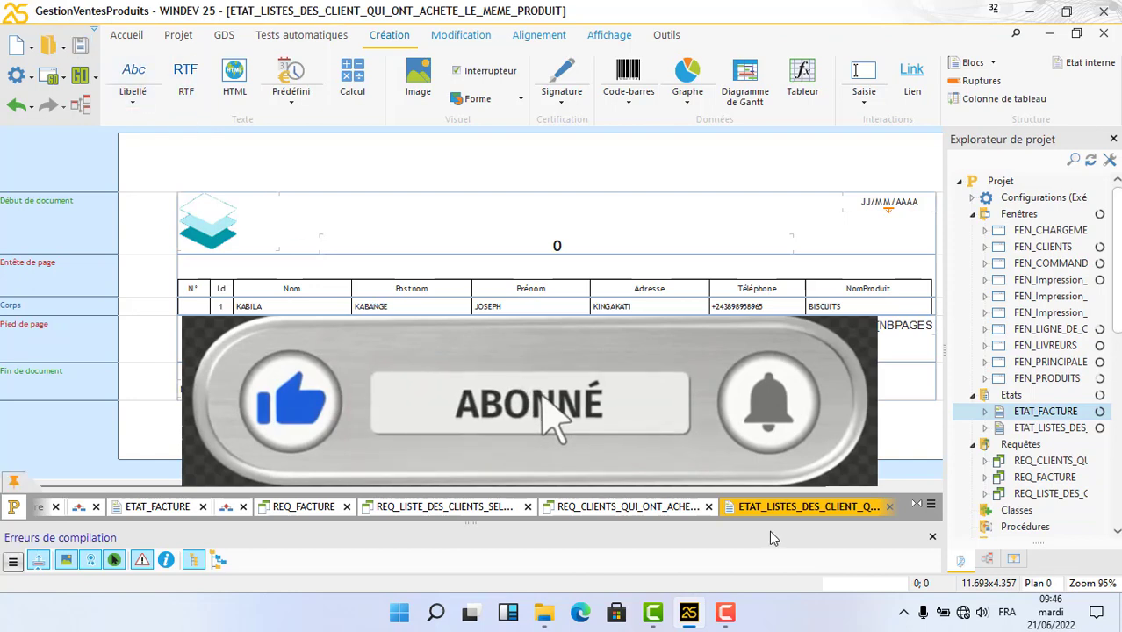
click(725, 613)
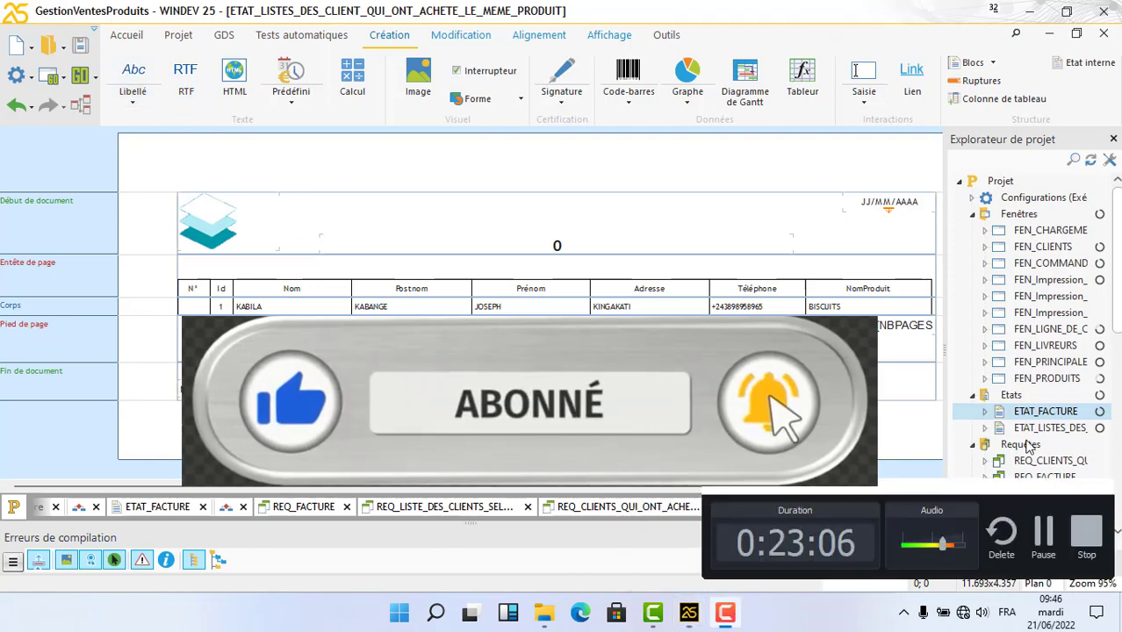